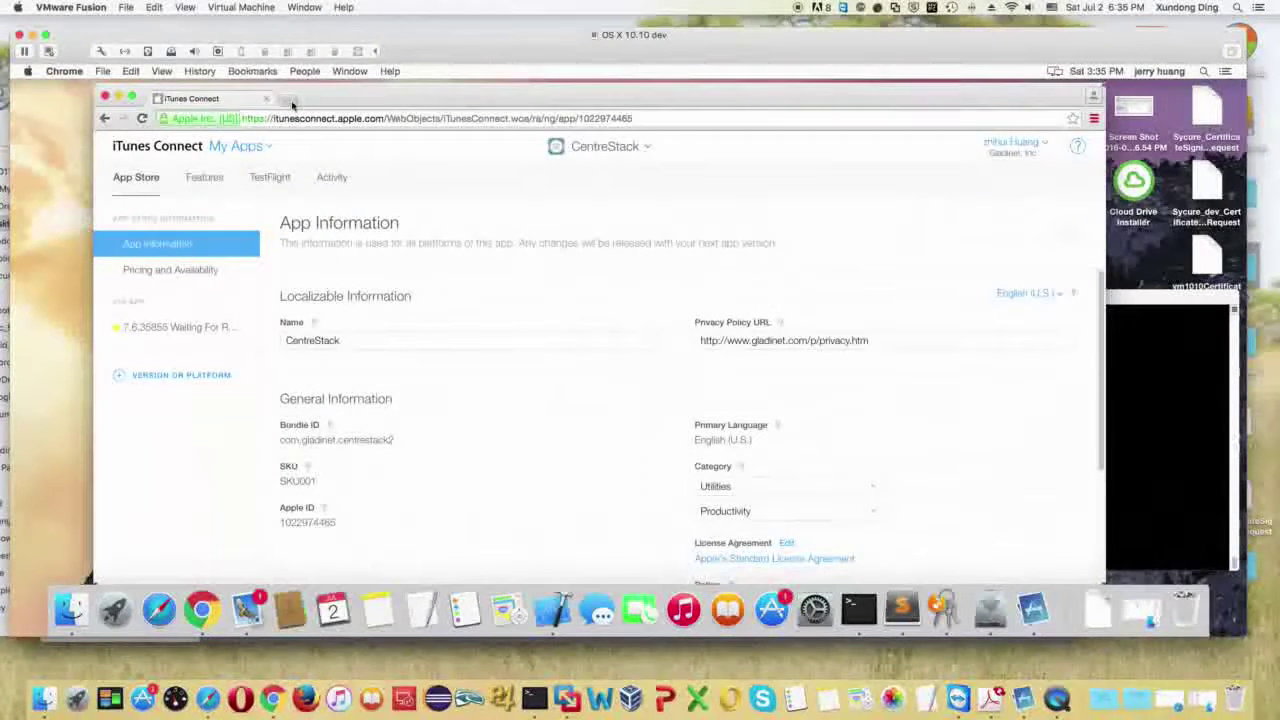
Search Google for 'ios developer' in a new tab and open the Apple Developer homepage.
click(287, 99)
text(ios)
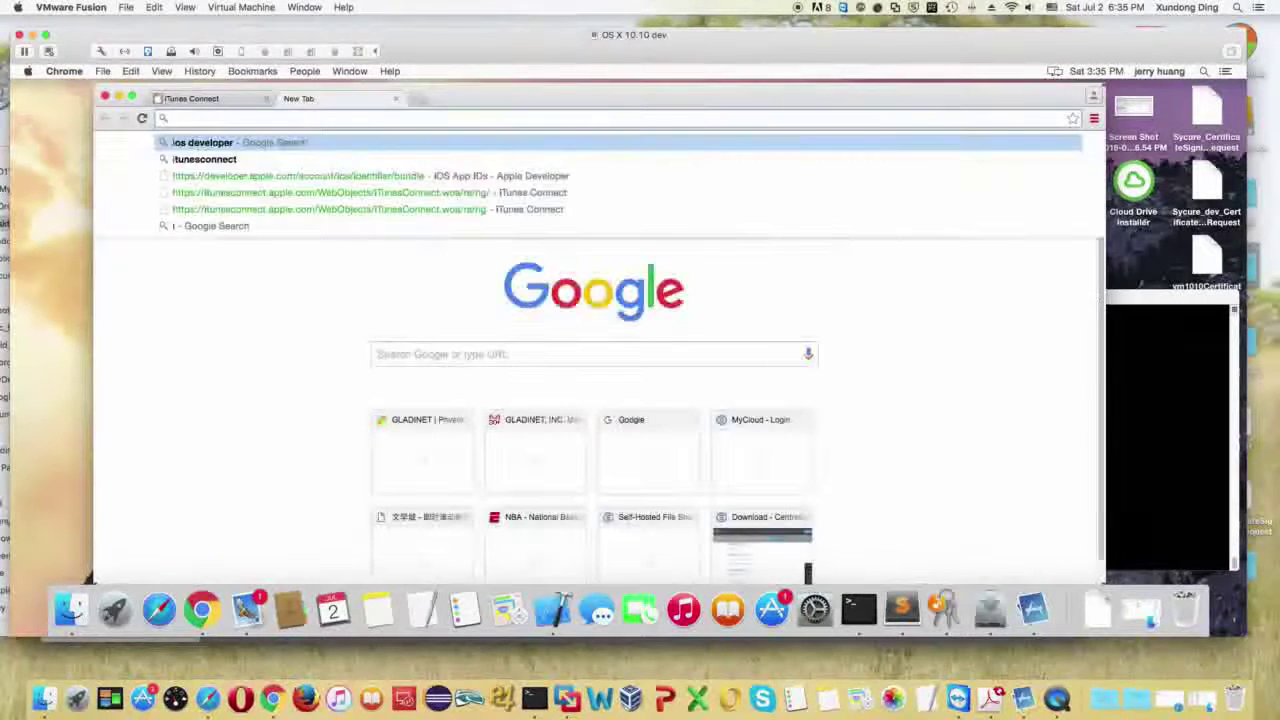
key(Return)
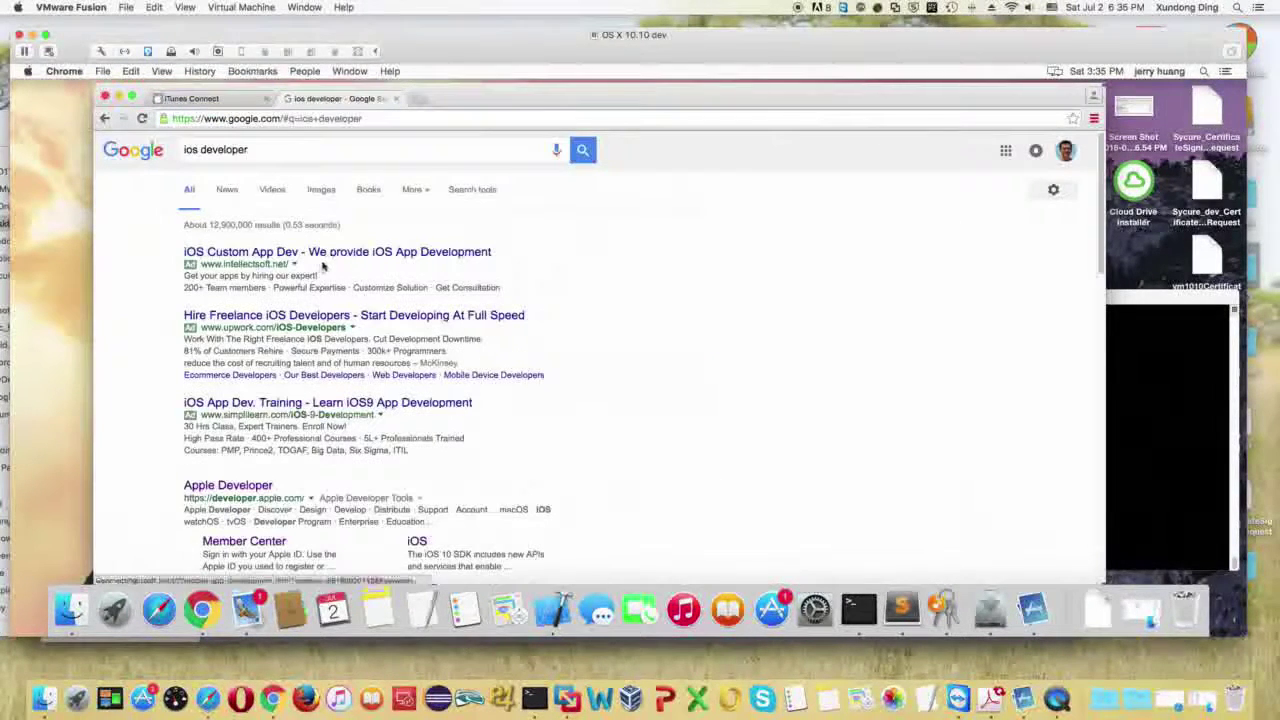
click(242, 488)
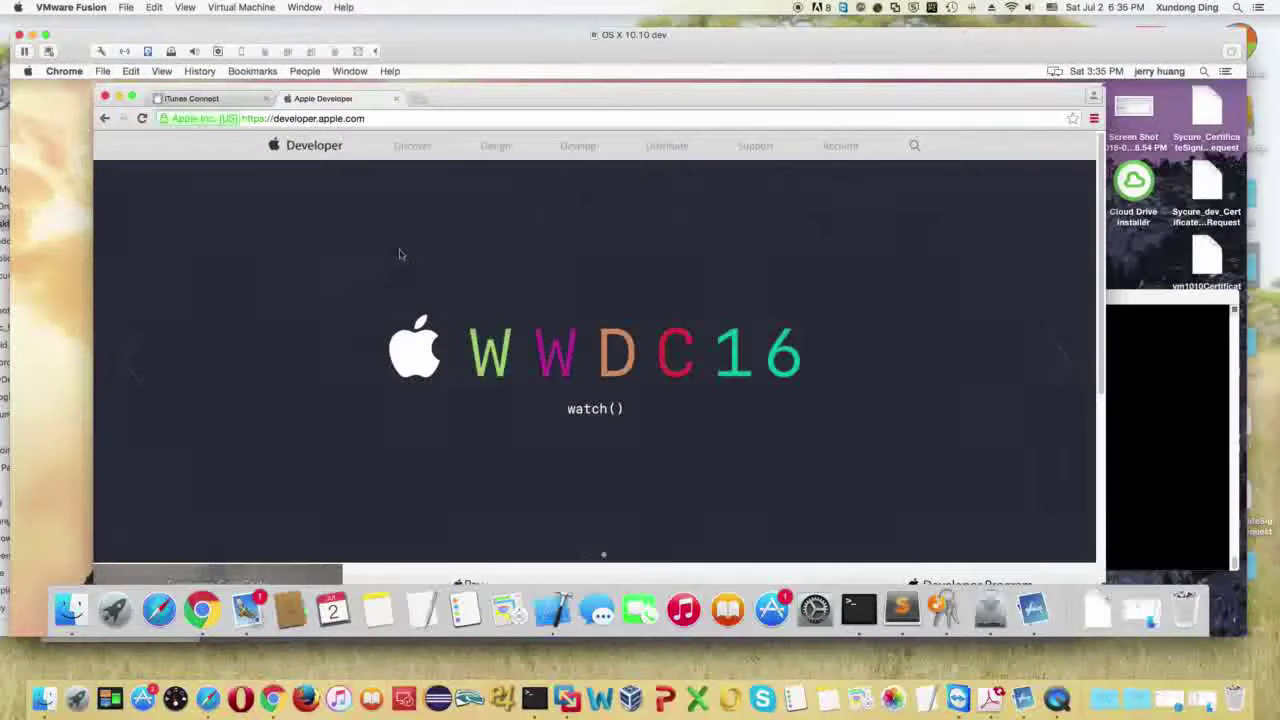
Go to Account > Certificates, IDs & Profiles and list the 17 iOS App IDs.
click(844, 147)
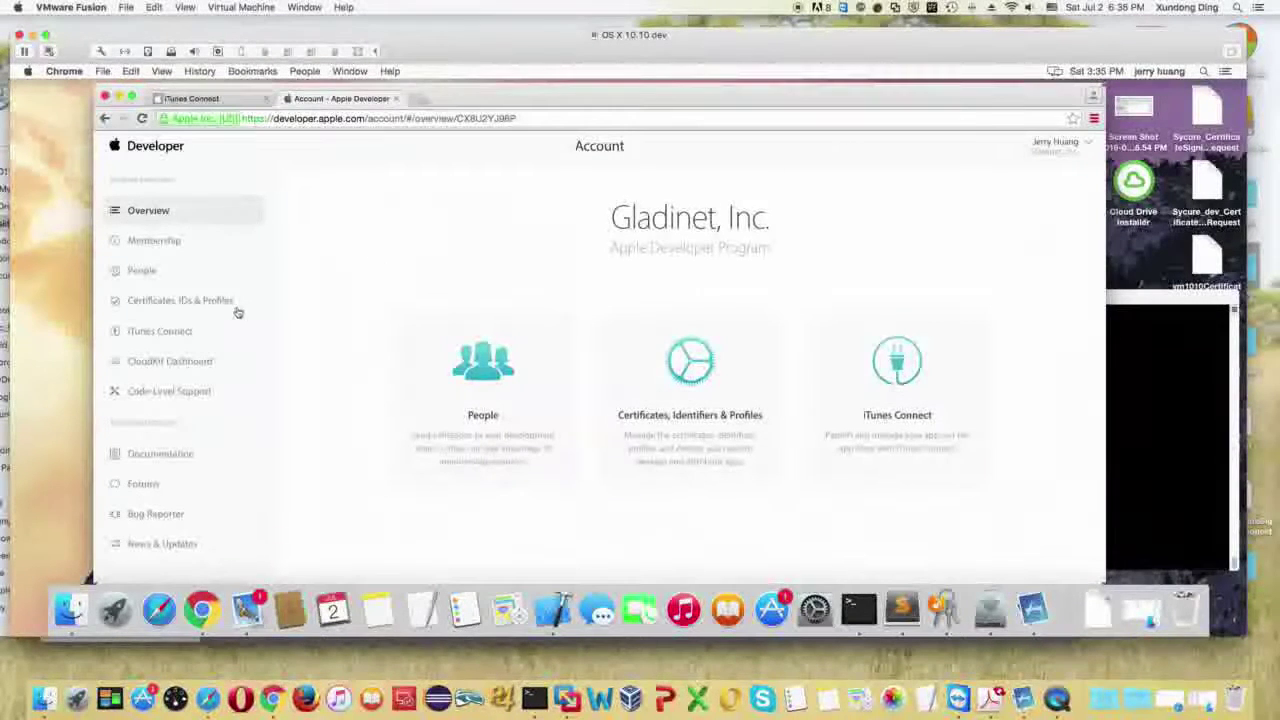
click(222, 303)
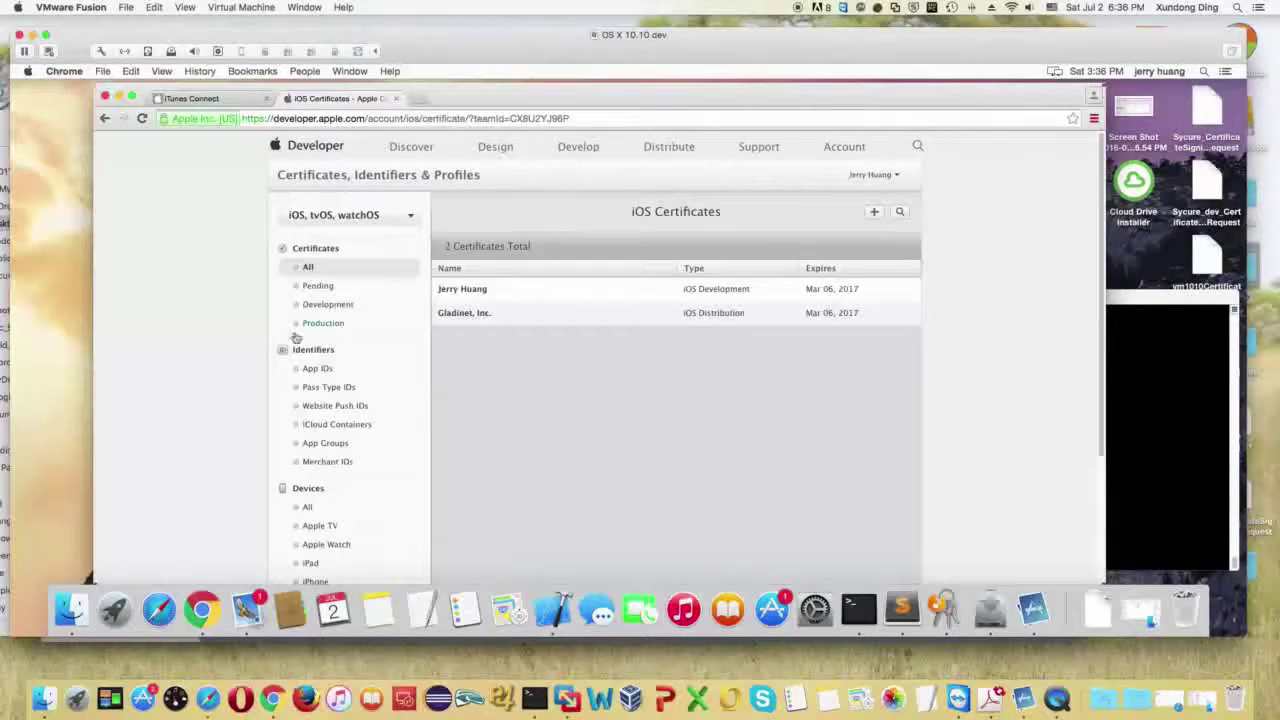
click(328, 371)
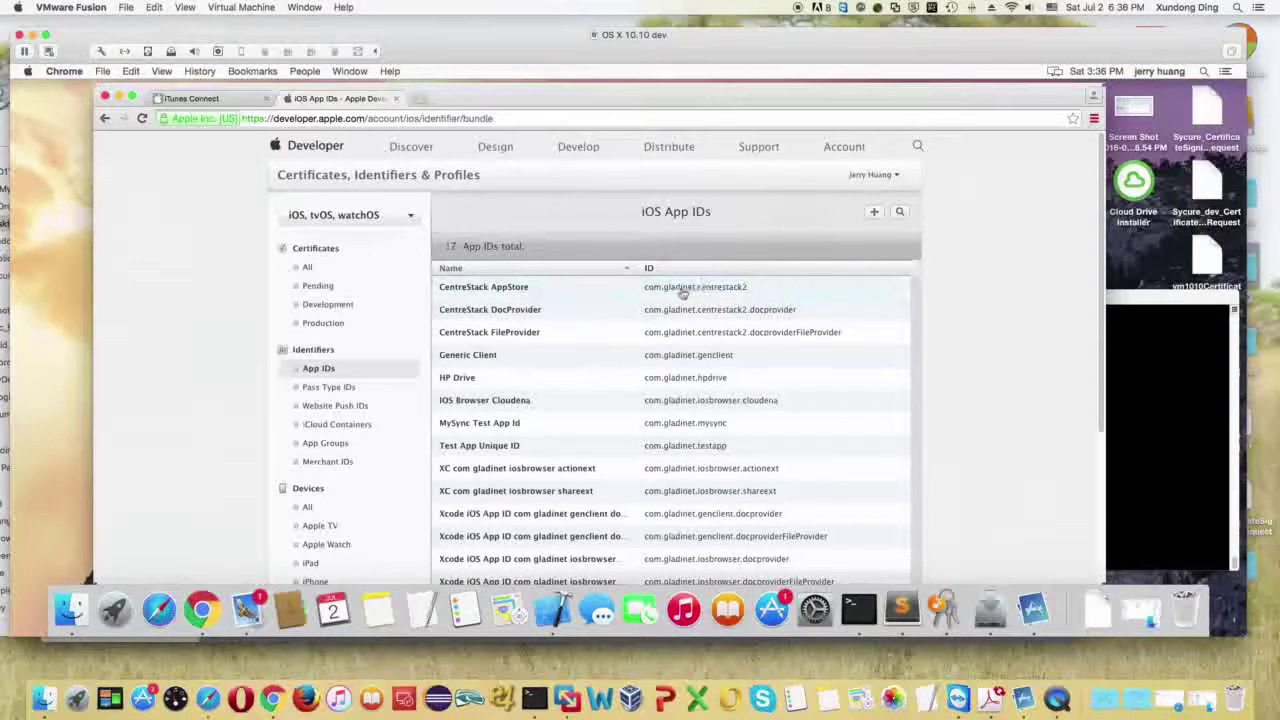
Sort the App IDs by identifier and look over the existing App Groups.
click(725, 272)
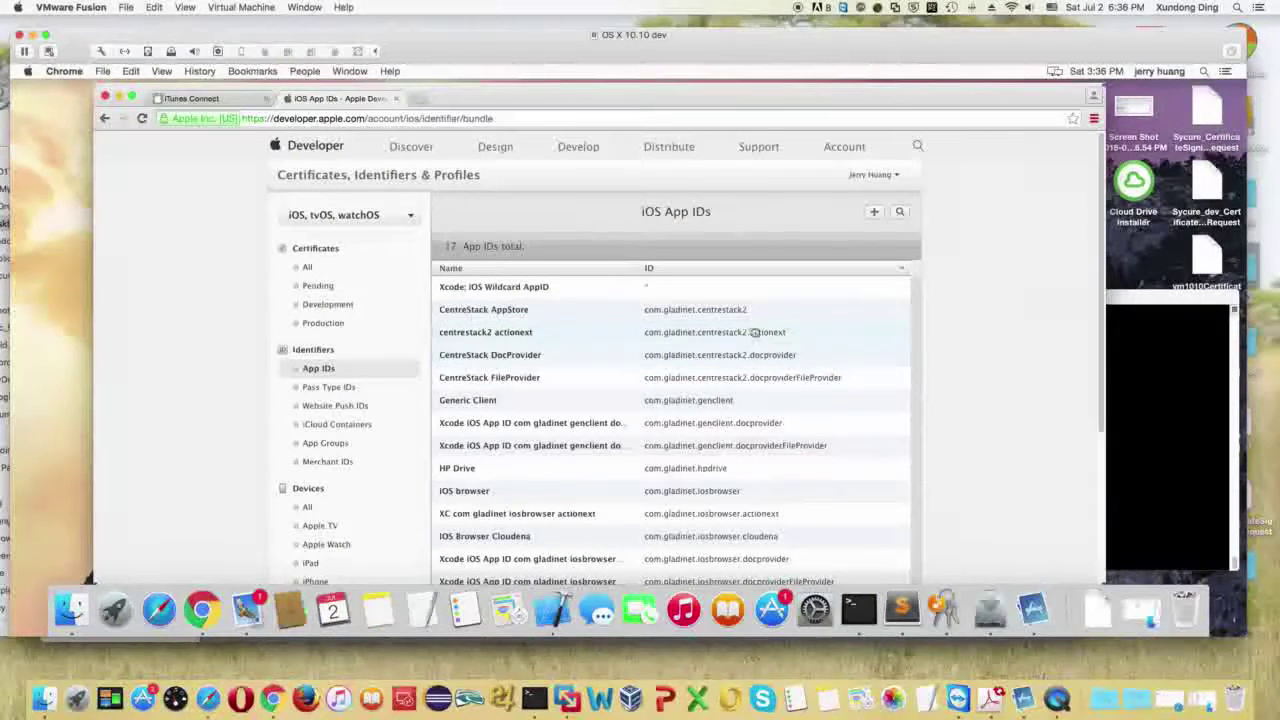
click(325, 444)
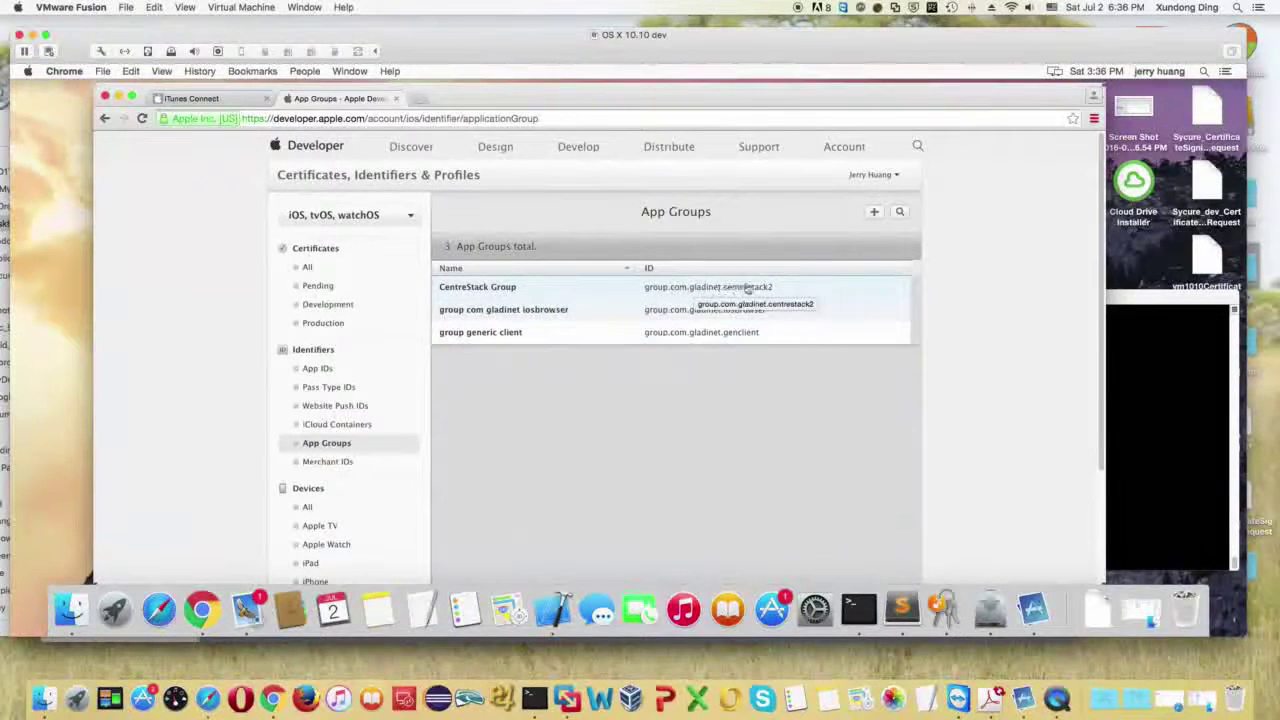
click(316, 369)
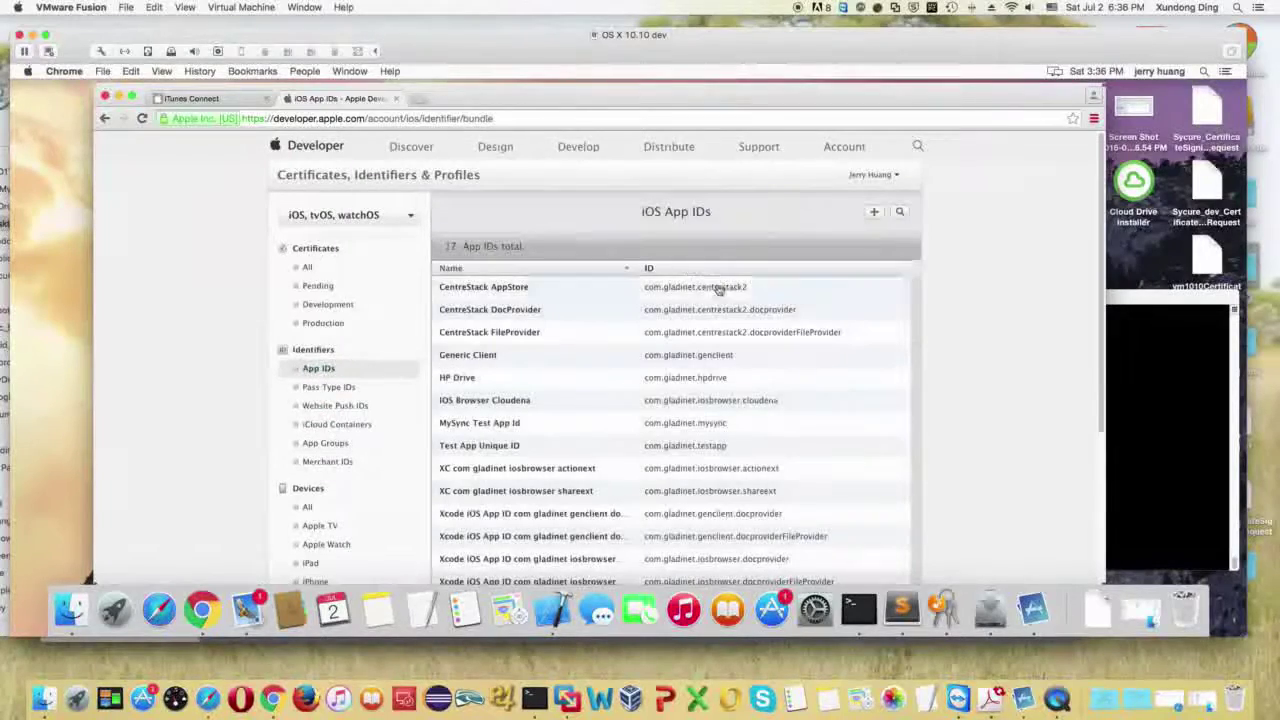
Open the App Group assignment for the CentreStack AppStore App ID, showing CentreStack Group.
click(722, 287)
scroll(690, 275, down, 3)
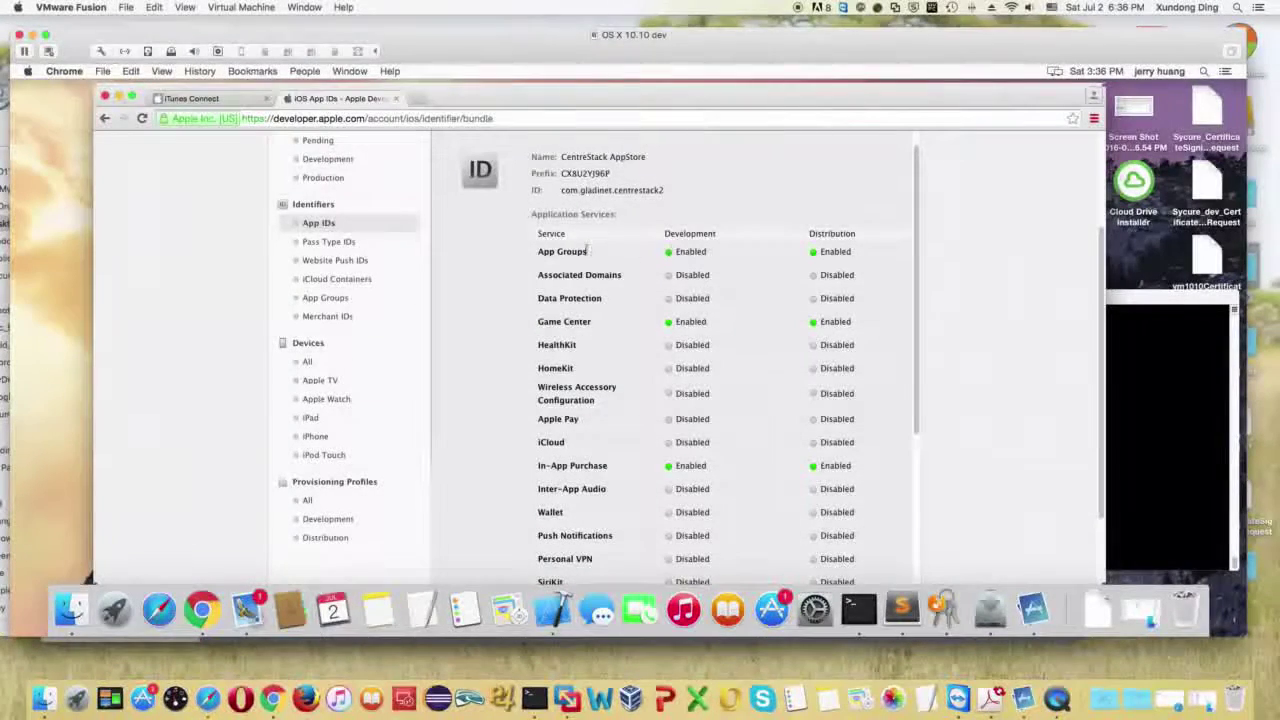
scroll(811, 294, down, 8)
scroll(750, 300, up, 4)
click(572, 348)
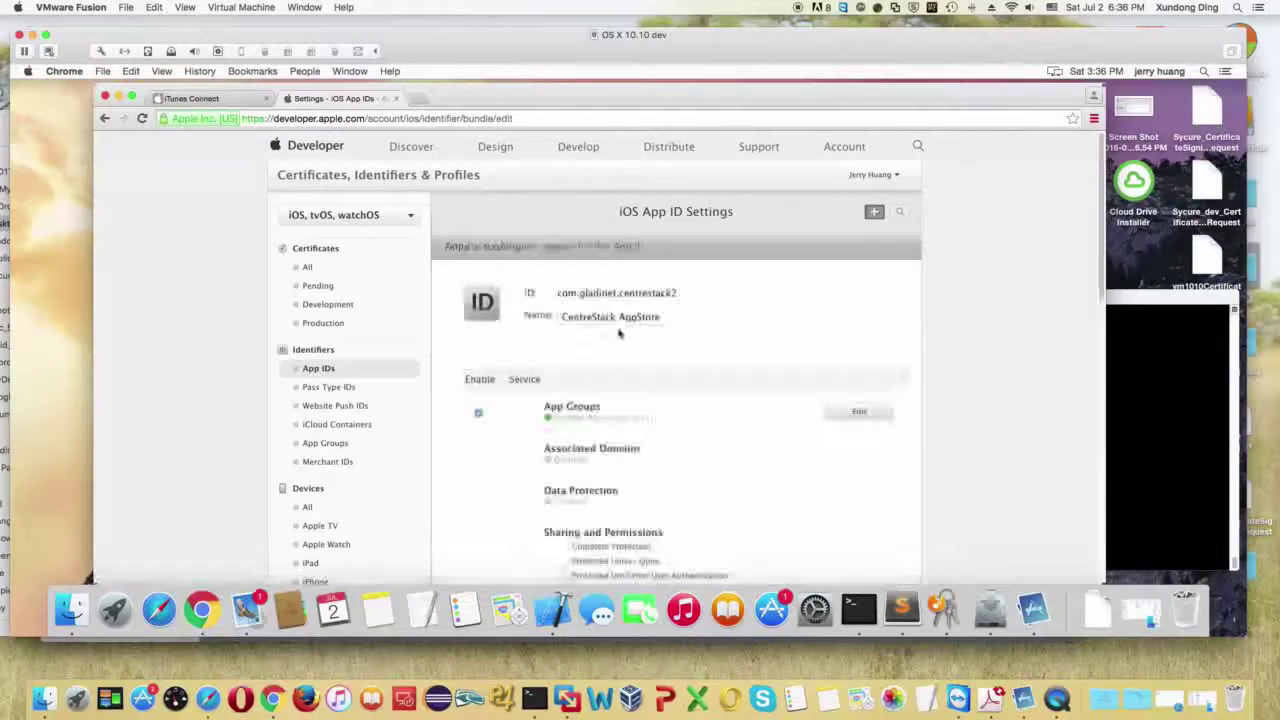
click(860, 413)
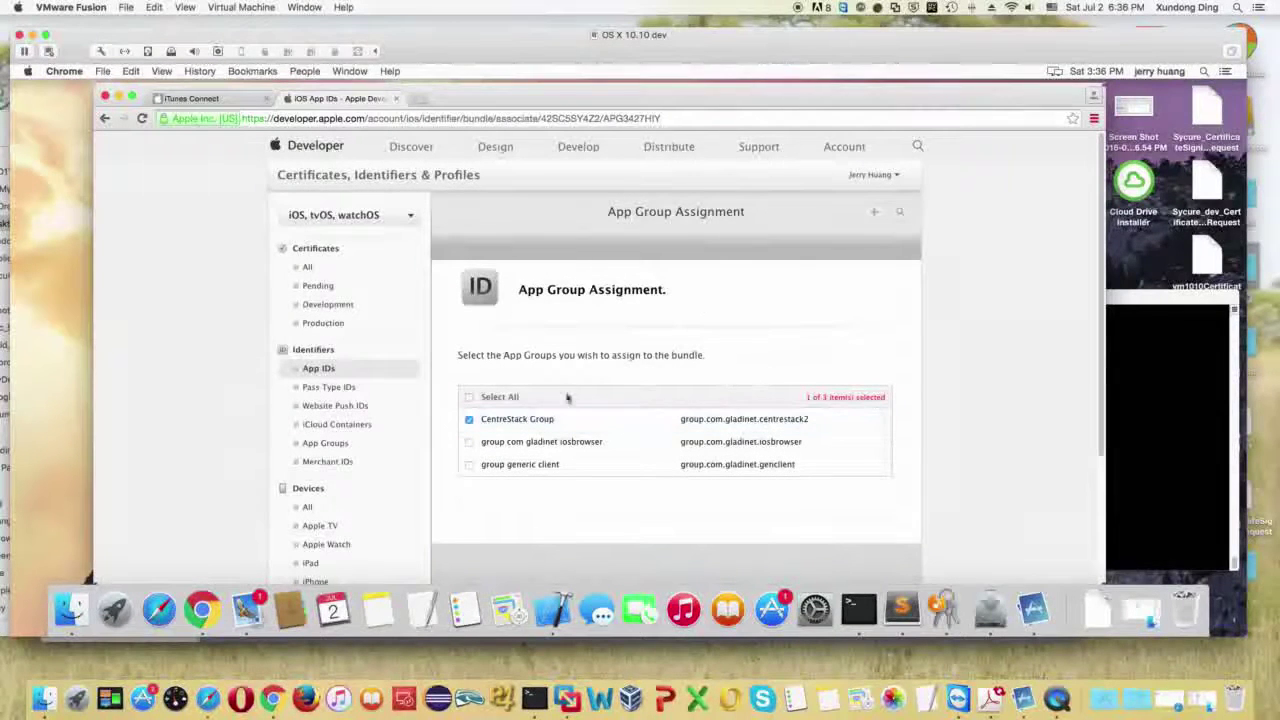
Confirm the CentreStack DocProvider App ID is also assigned to CentreStack Group.
click(322, 369)
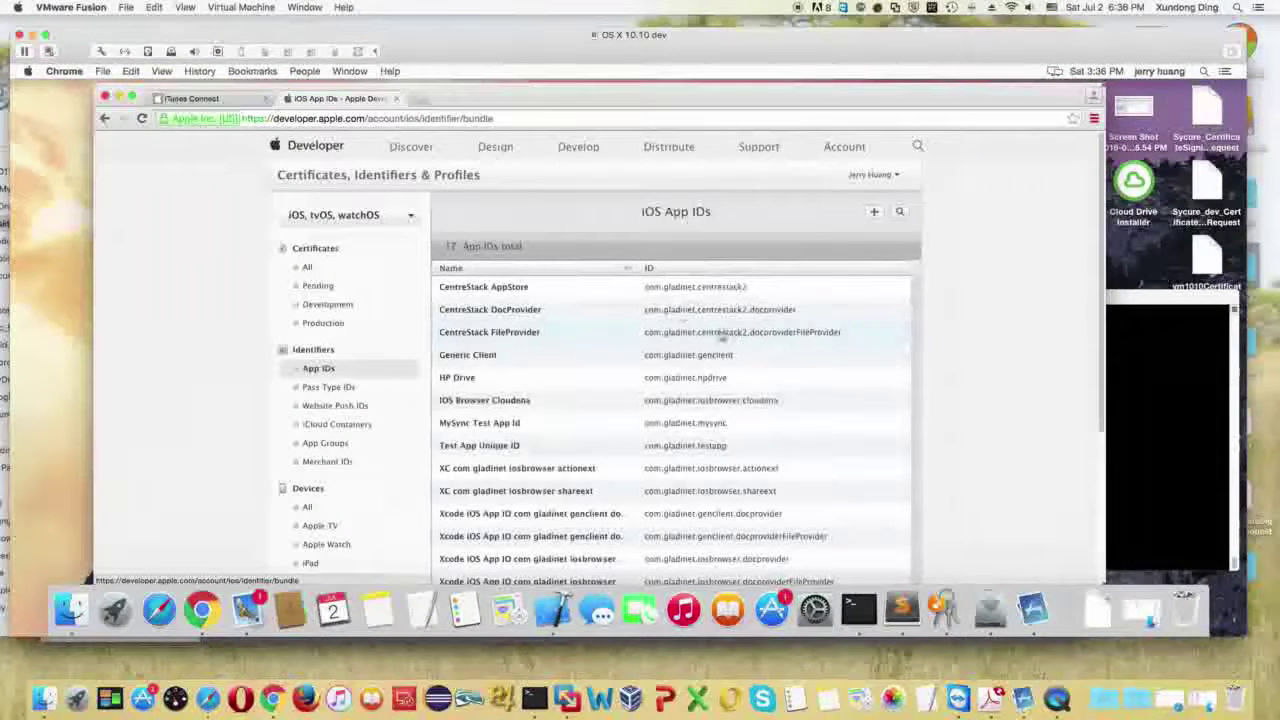
click(690, 310)
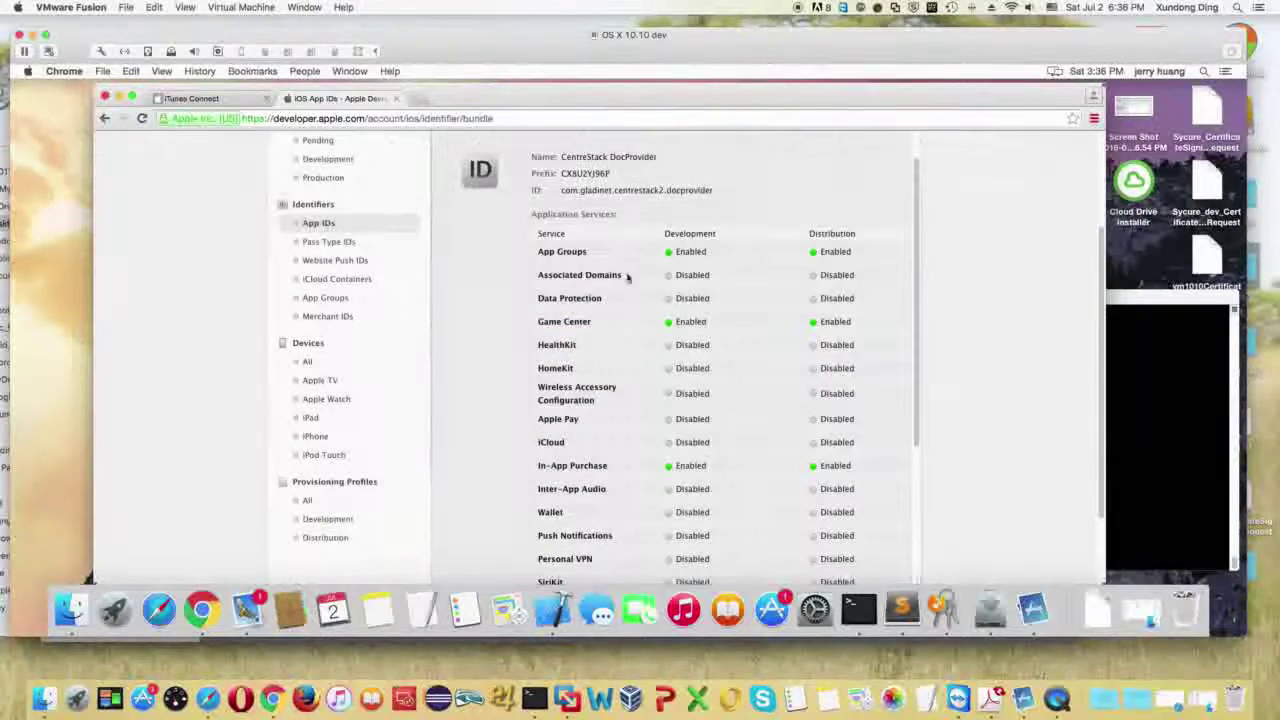
scroll(655, 300, down, 10)
scroll(657, 326, up, 4)
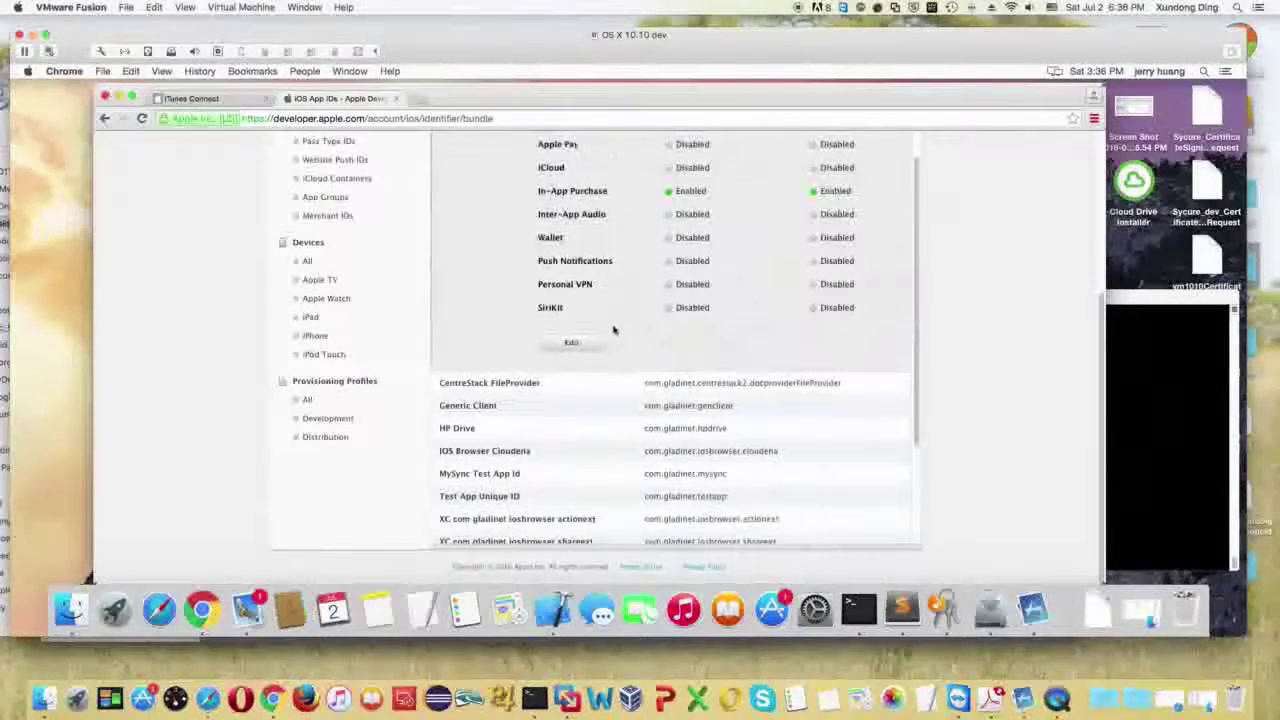
click(585, 344)
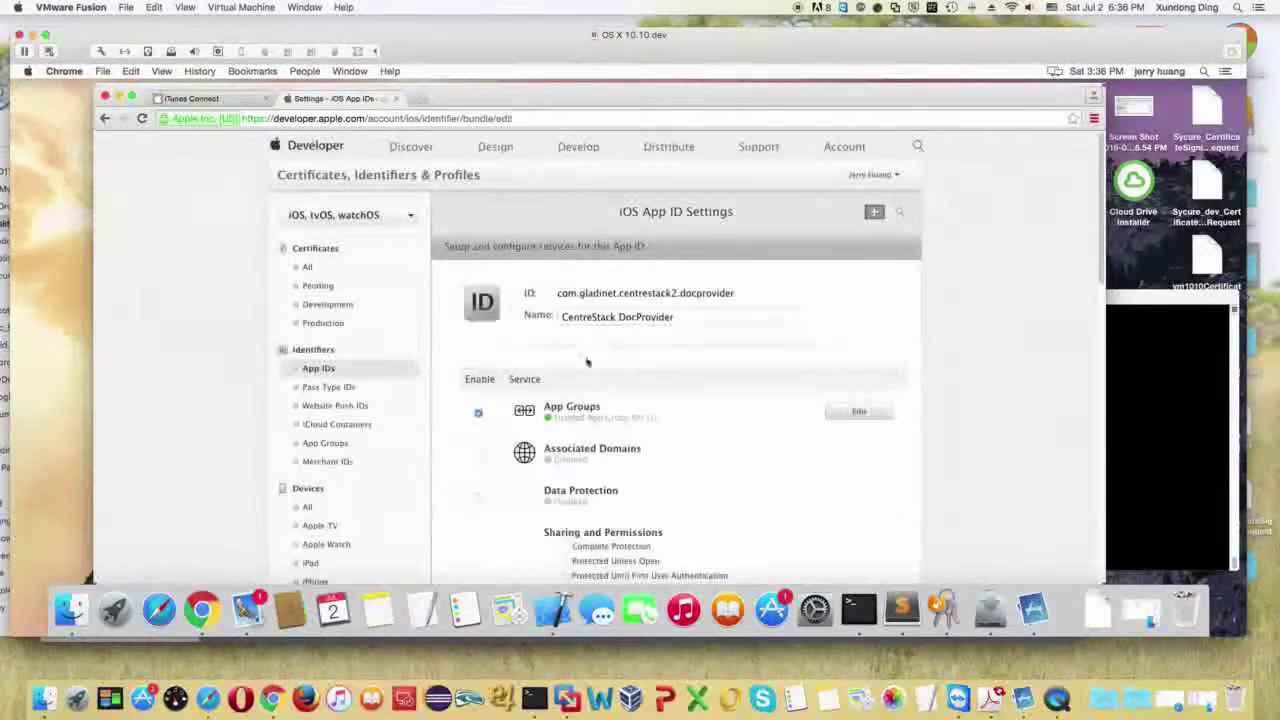
click(858, 411)
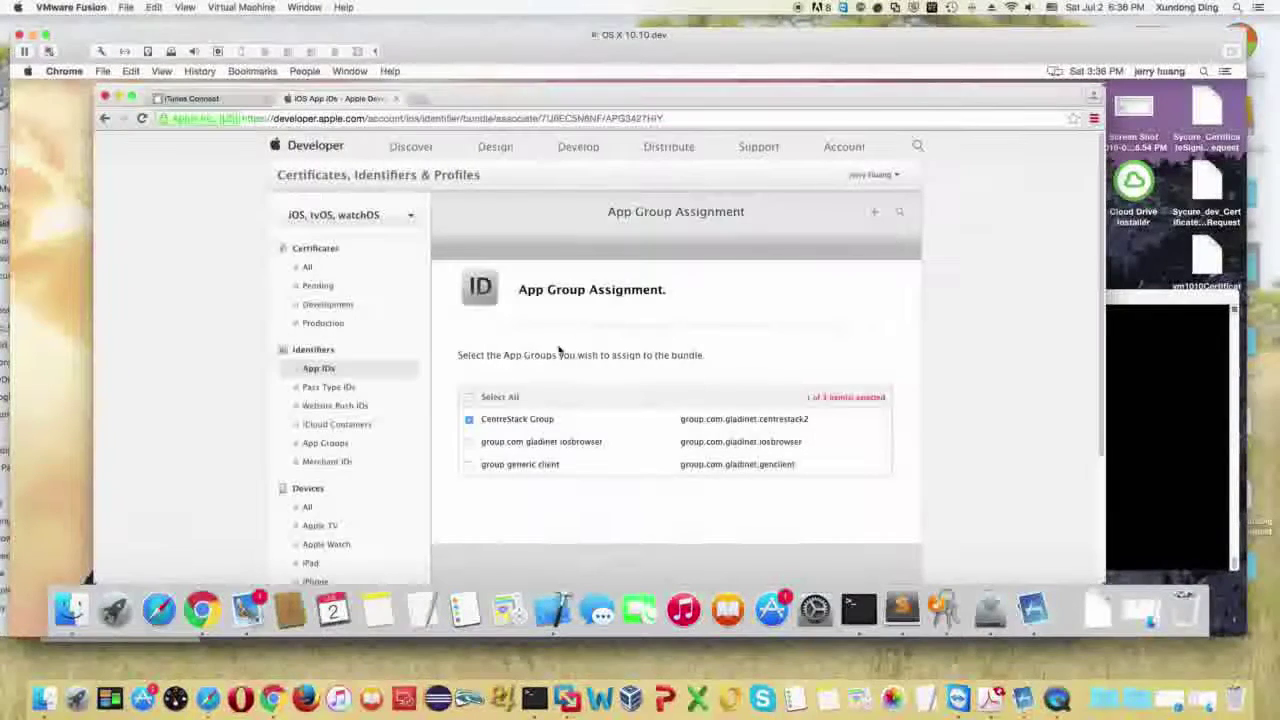
Sort the App IDs list by identifier and open the distribution provisioning profiles.
click(352, 372)
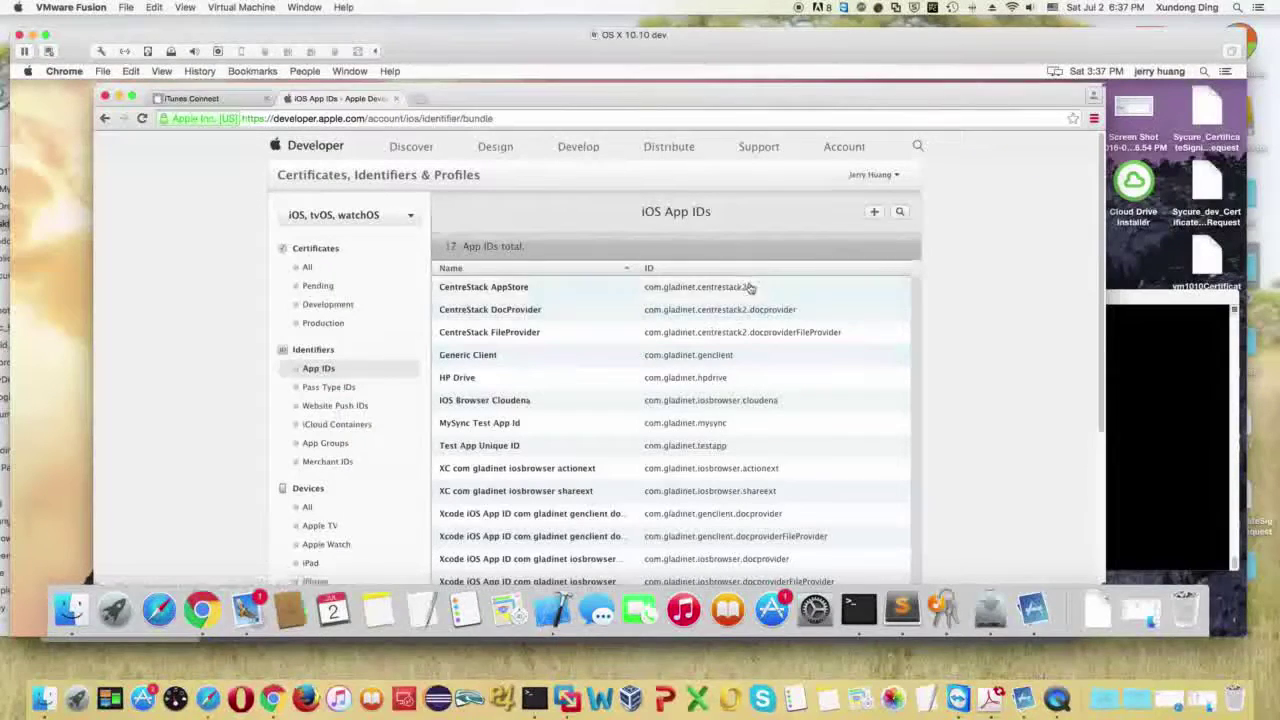
click(735, 276)
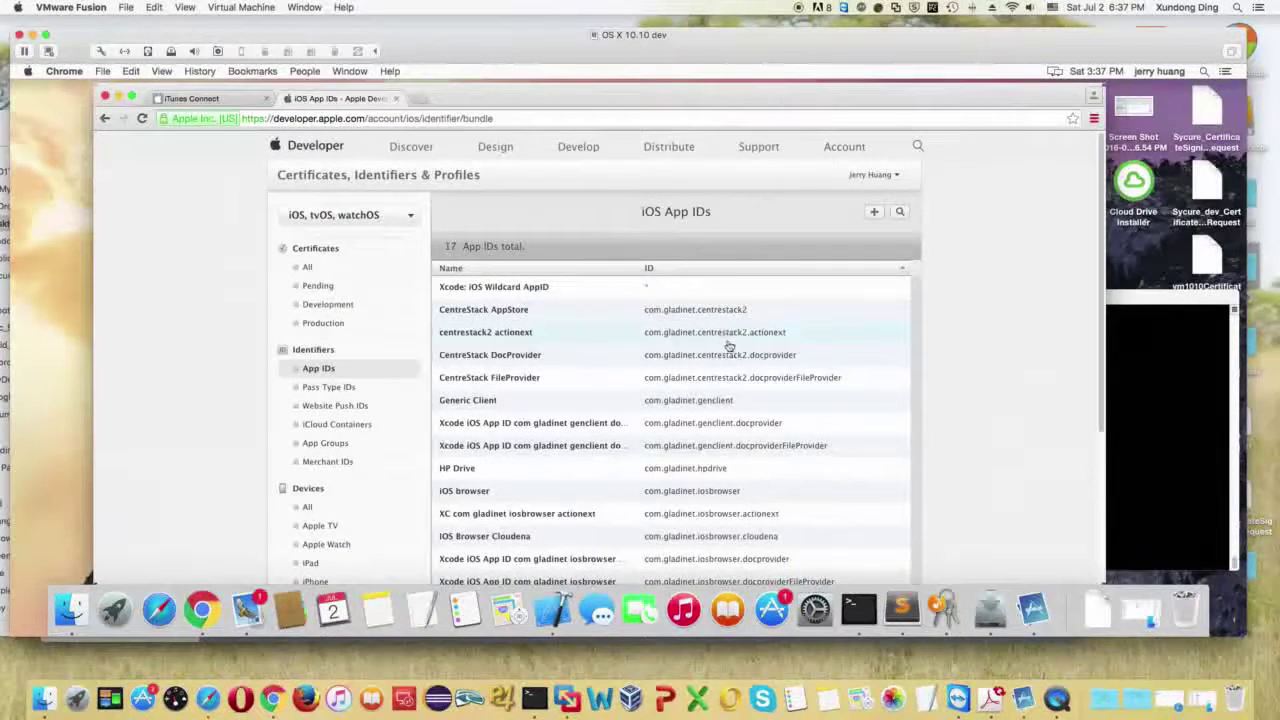
scroll(243, 467, down, 5)
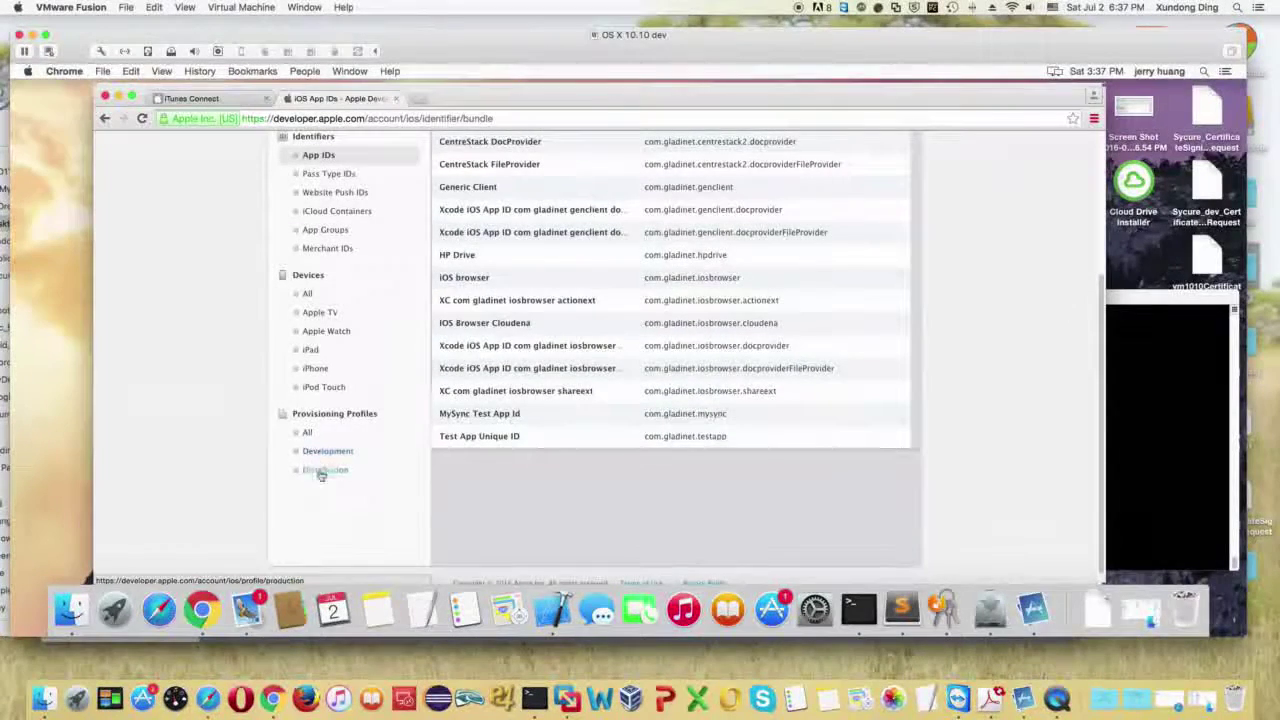
click(321, 470)
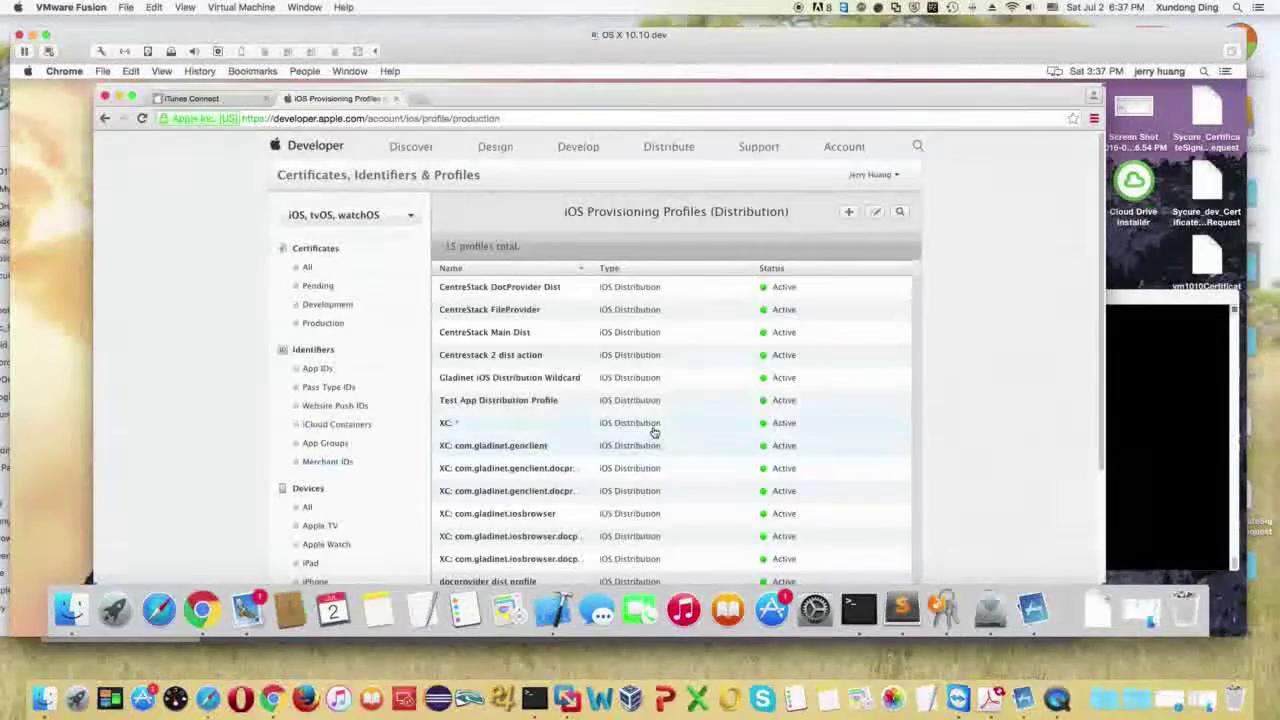
Draft an App Store profile for CentreStack AppStore with the Gladinet, Inc. certificate, then cancel.
scroll(672, 360, down, 1)
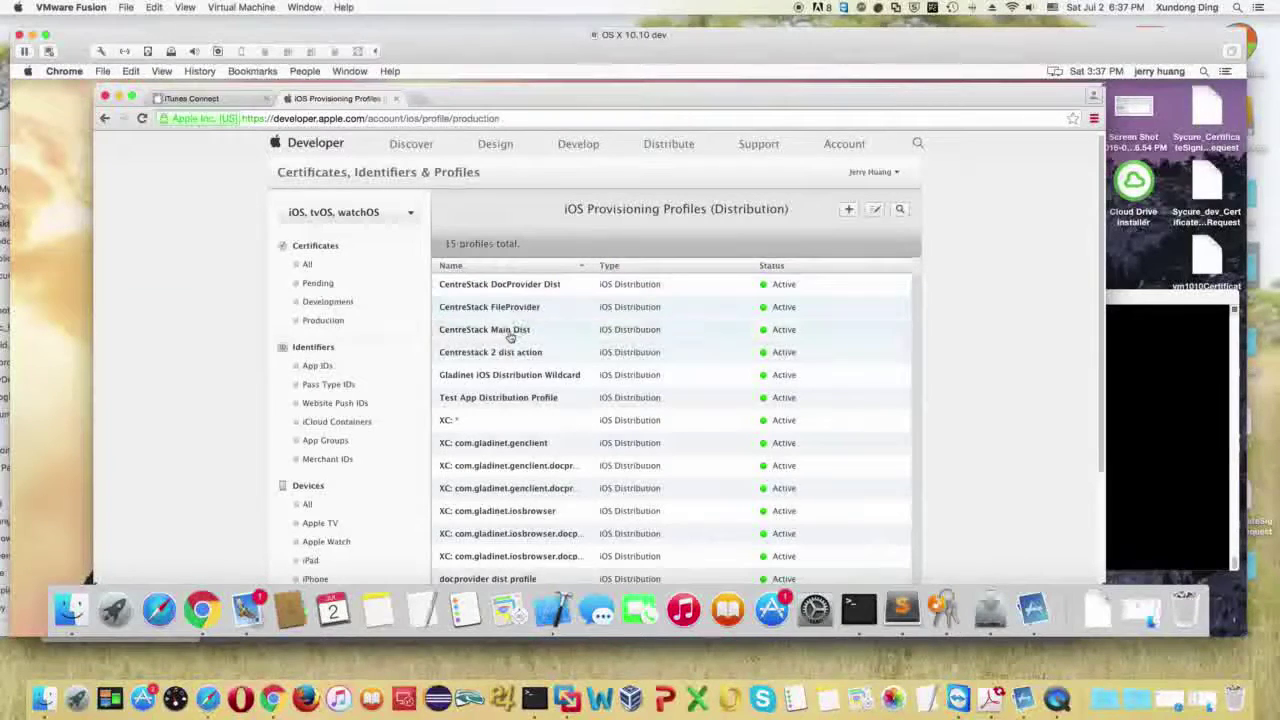
click(848, 211)
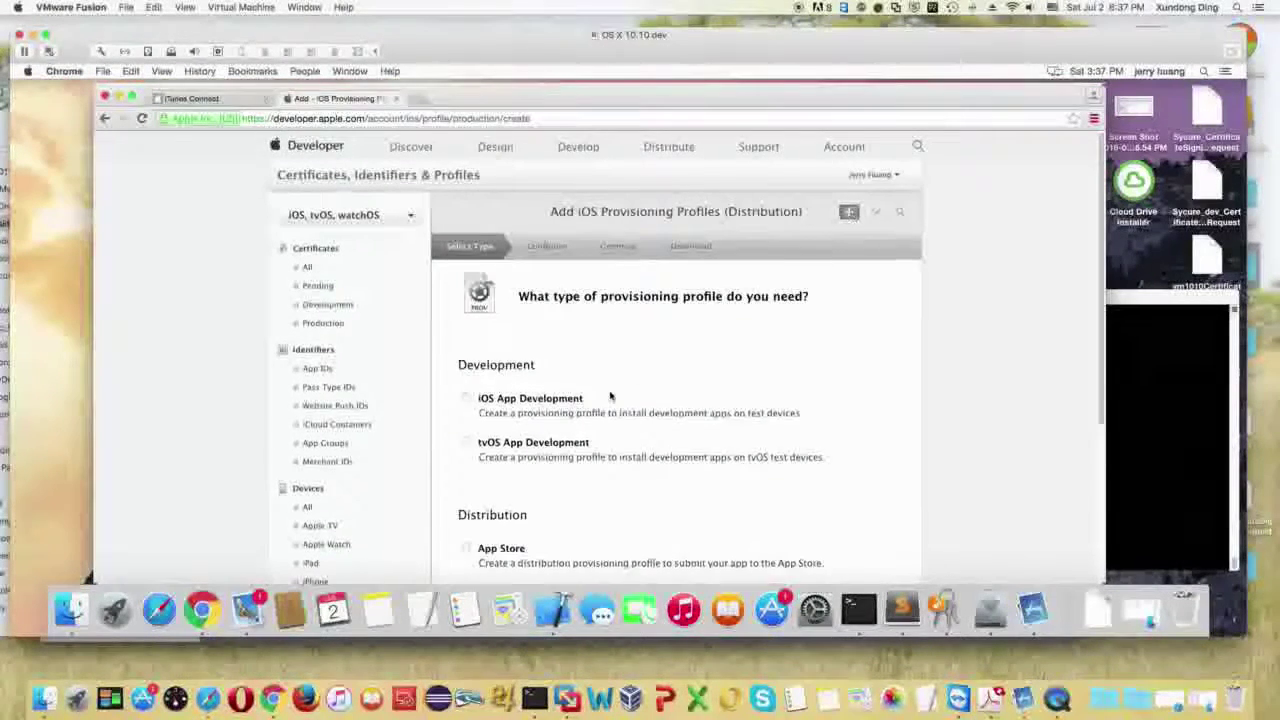
scroll(615, 397, down, 3)
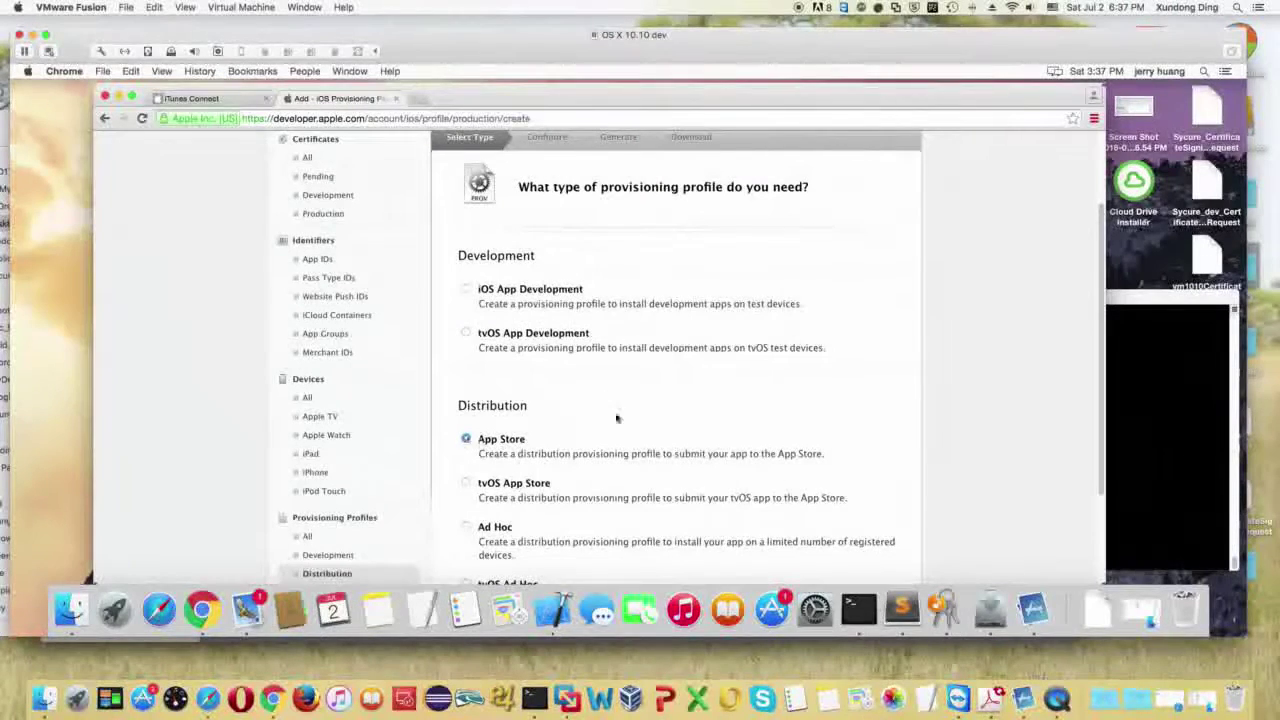
scroll(554, 428, down, 3)
click(712, 525)
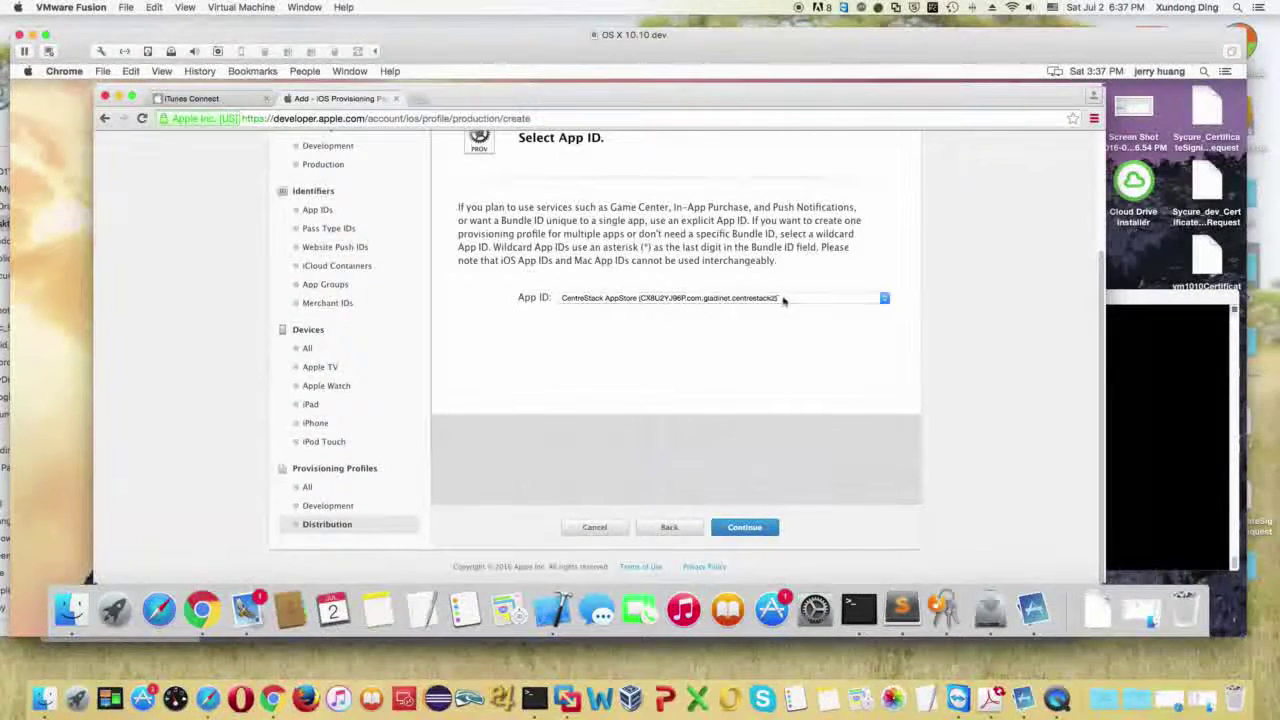
click(740, 535)
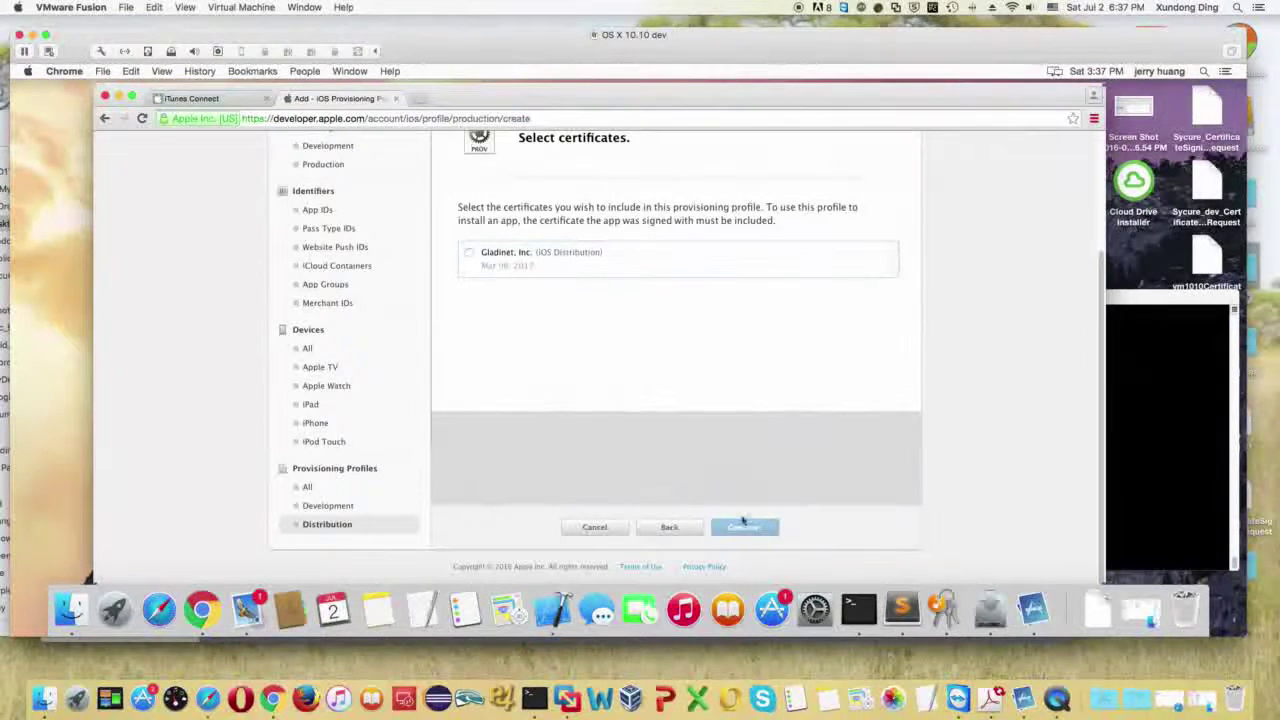
click(469, 252)
click(765, 527)
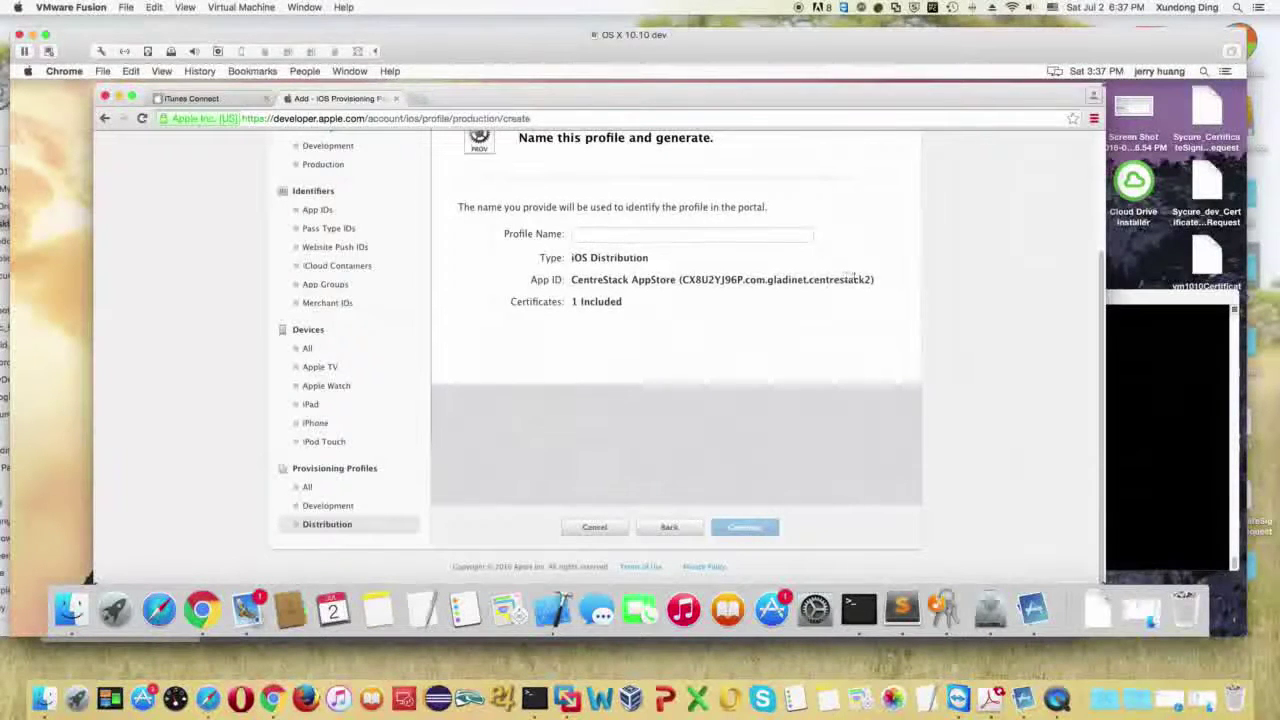
drag(873, 280, 722, 280)
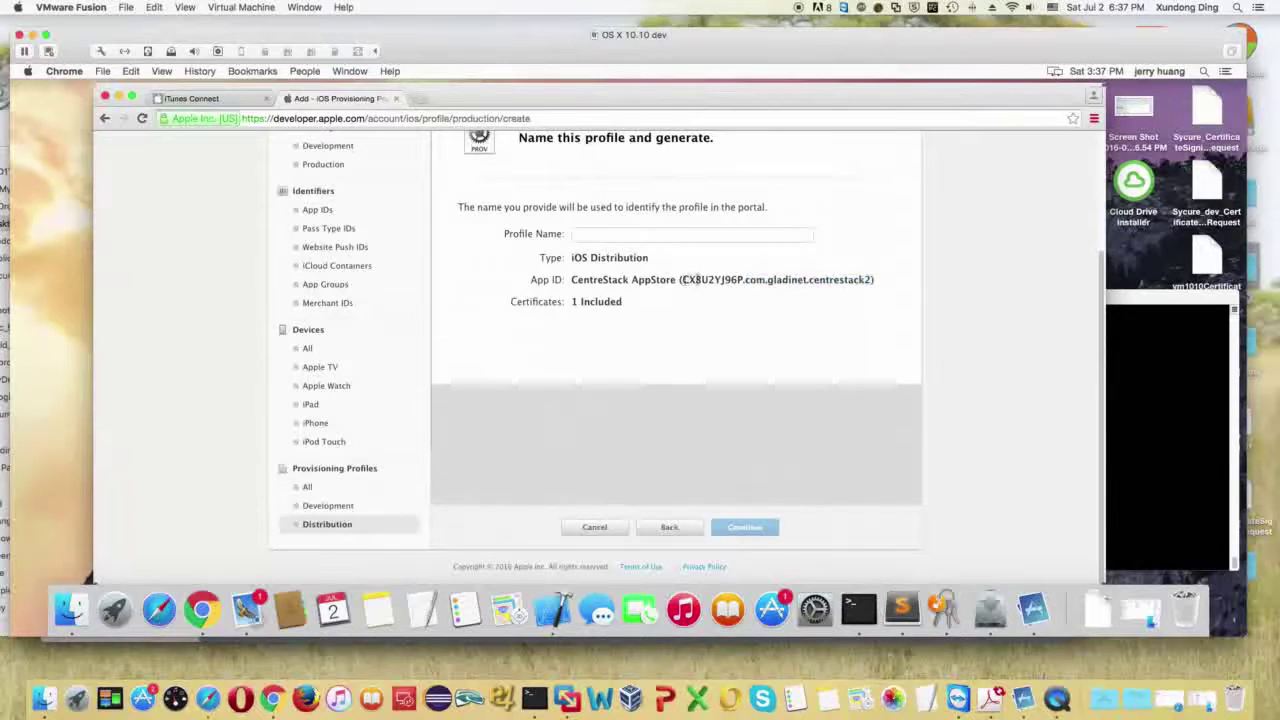
click(594, 528)
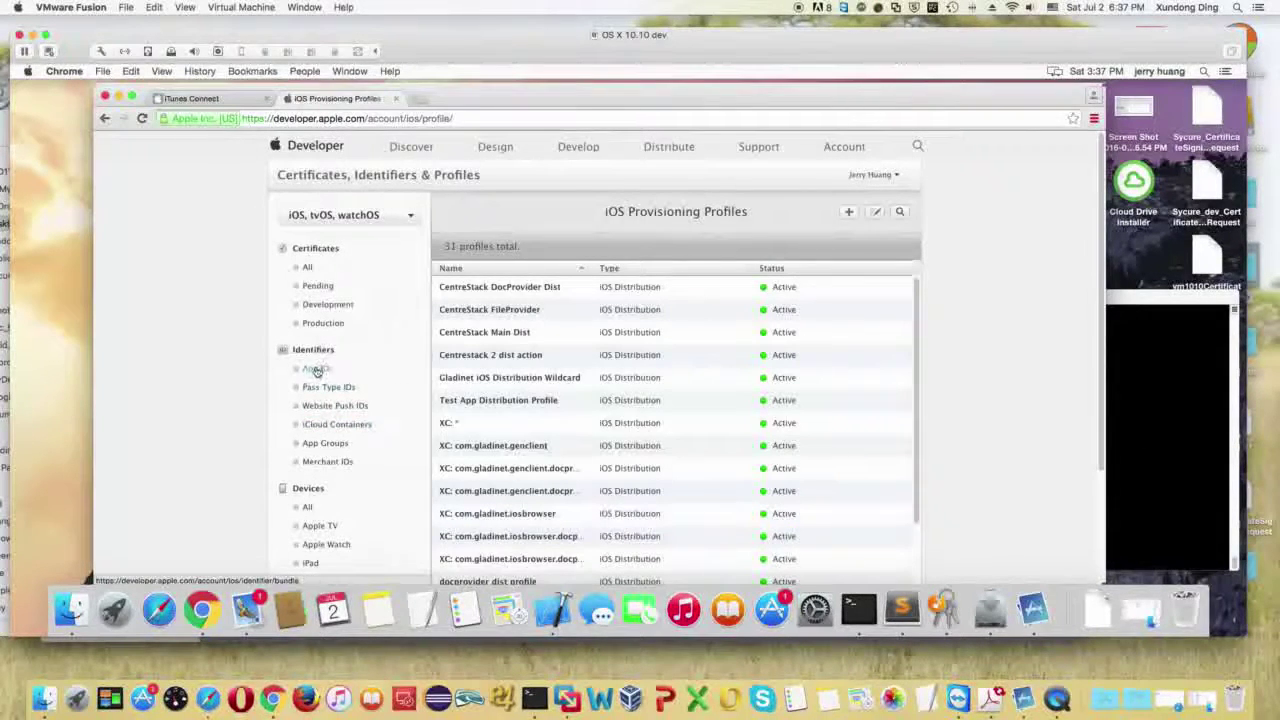
Review the registered App IDs and the Merchant IDs page.
click(318, 369)
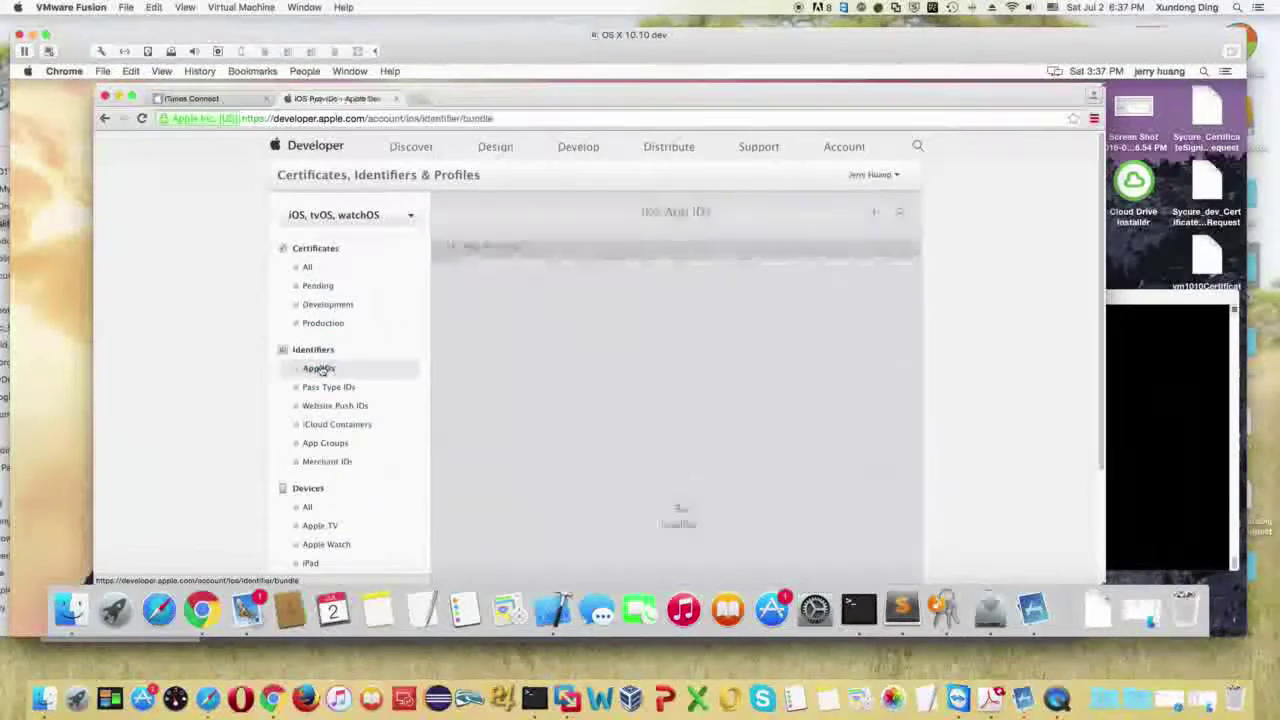
scroll(870, 312, down, 5)
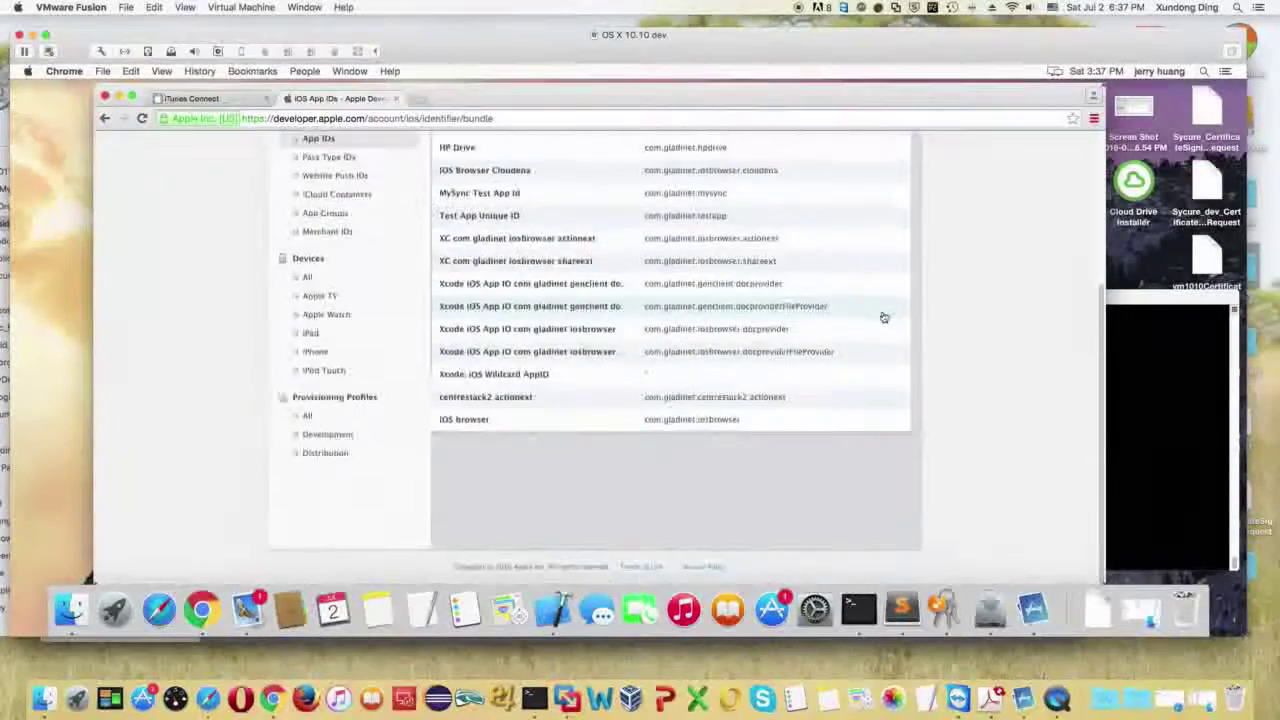
scroll(883, 315, up, 3)
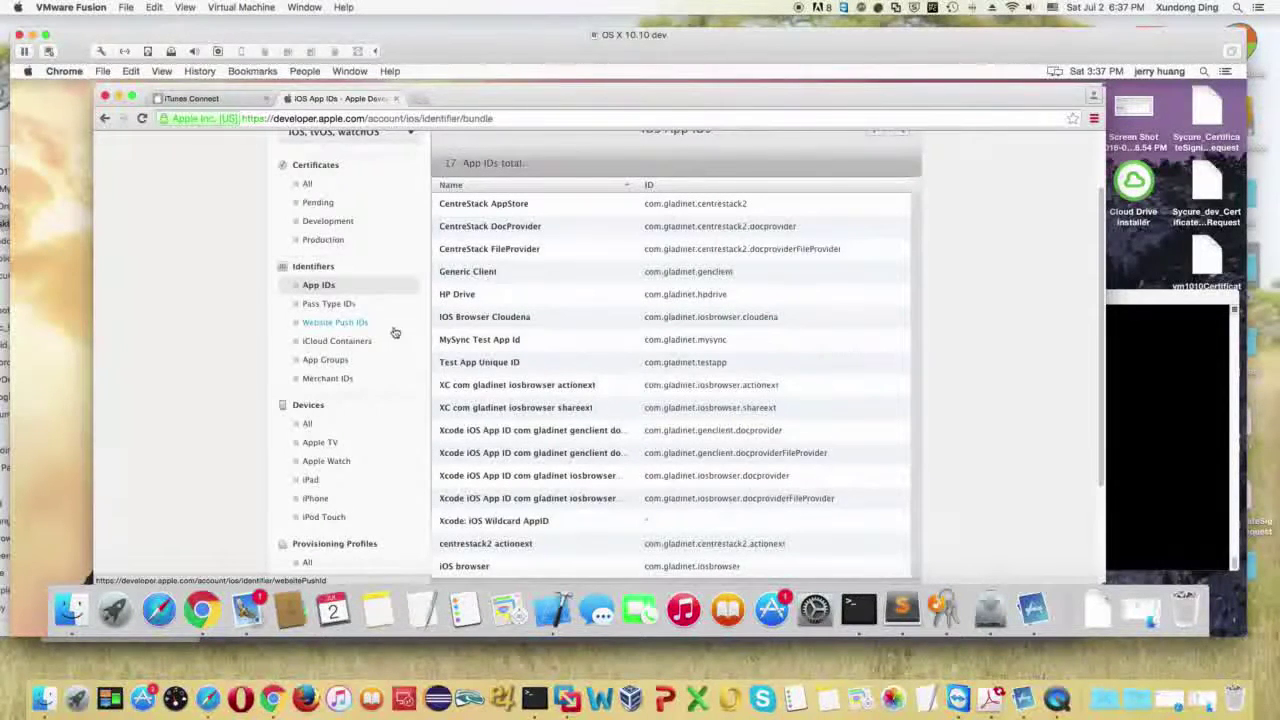
click(338, 379)
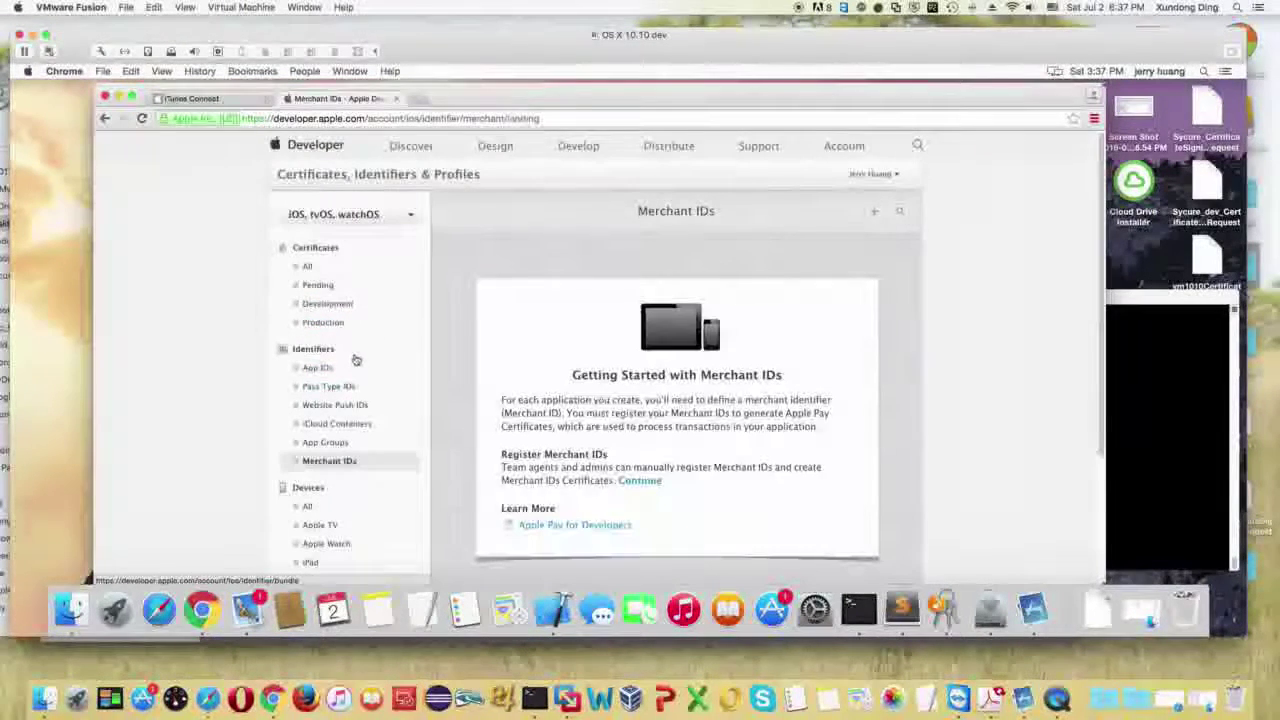
Show all iOS certificates: one Development and one Distribution, expiring Mar 06, 2017.
click(308, 268)
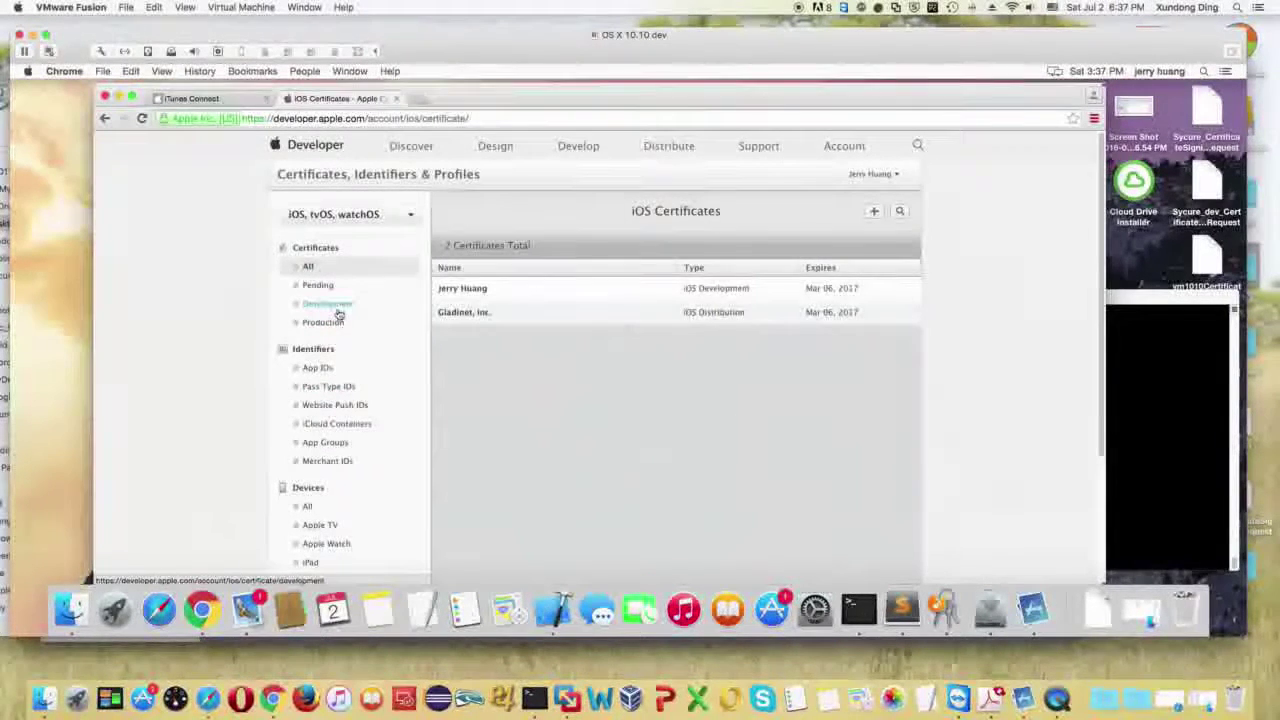
scroll(346, 345, down, 1)
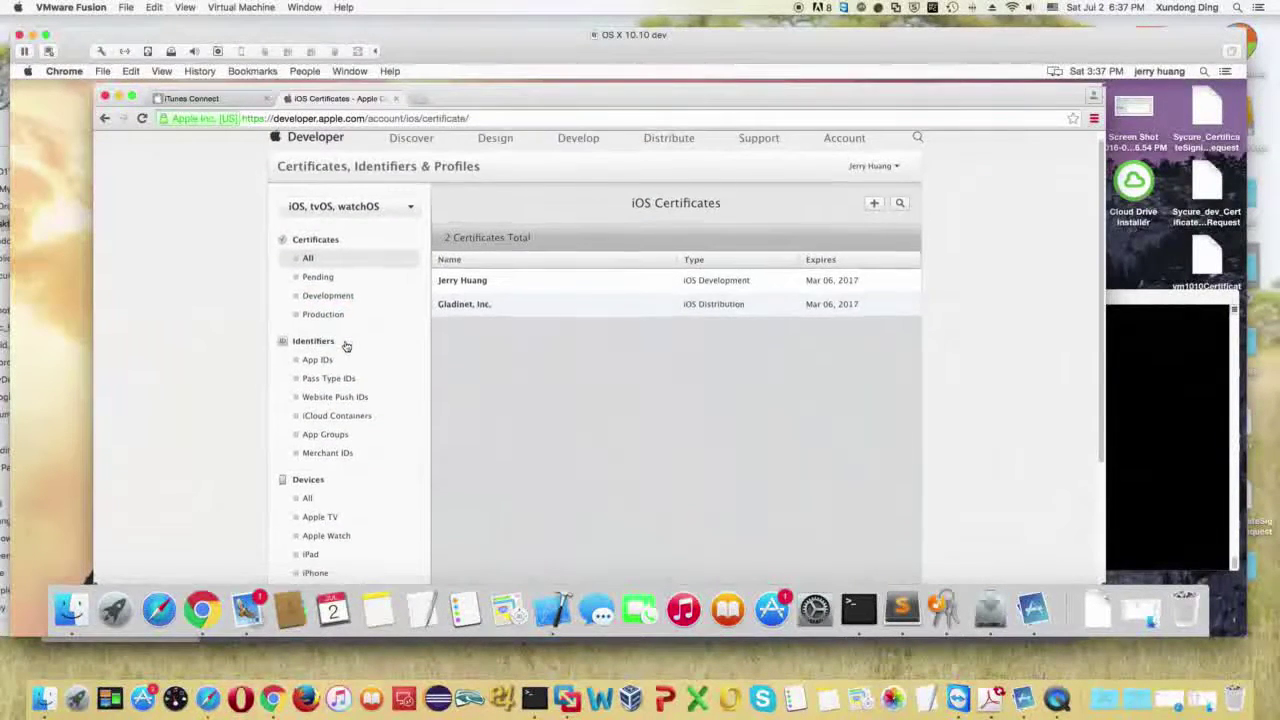
scroll(346, 346, down, 1)
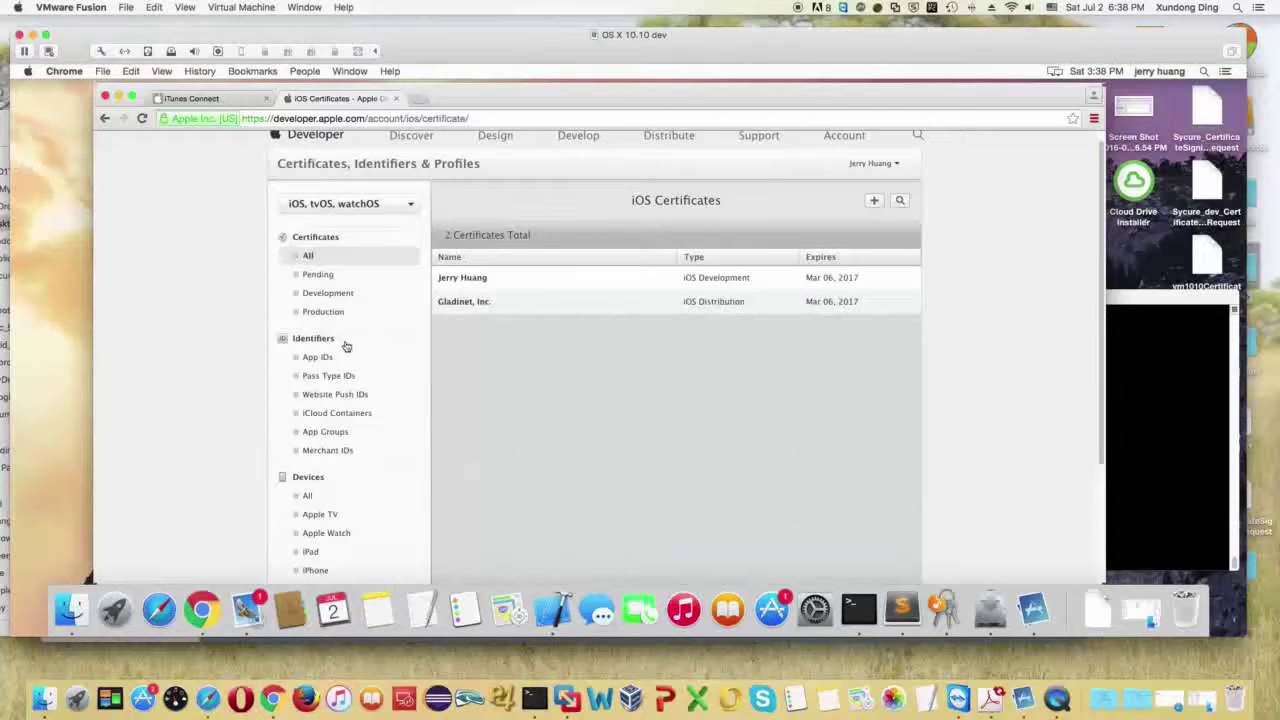
scroll(368, 375, down, 5)
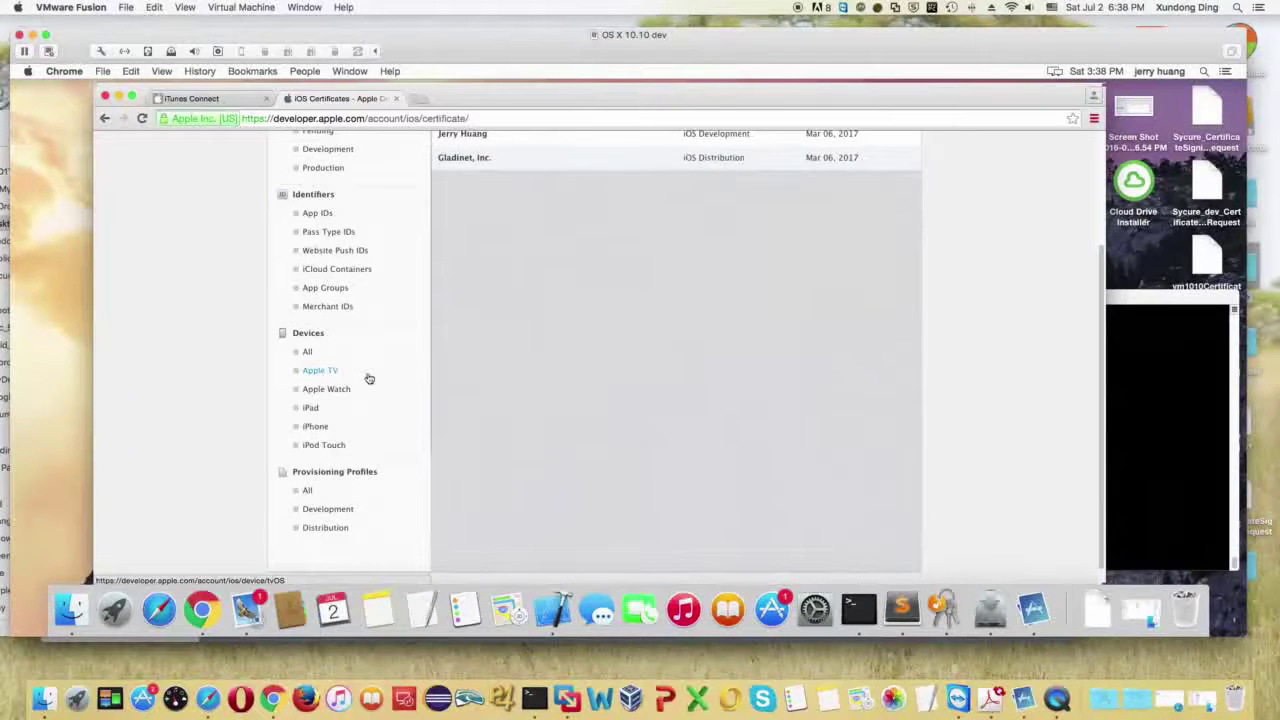
In iTunes Connect, go from the CentreStack app to the My Apps list, then minimize Chrome.
click(232, 99)
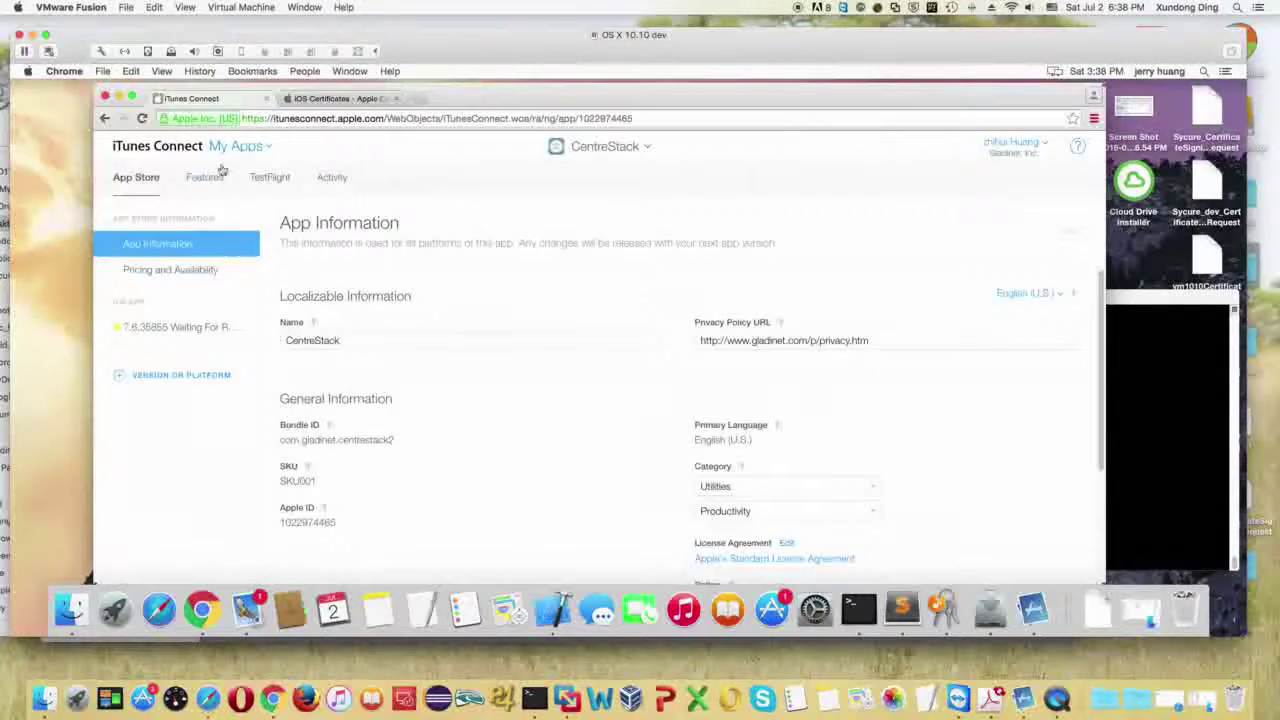
click(228, 148)
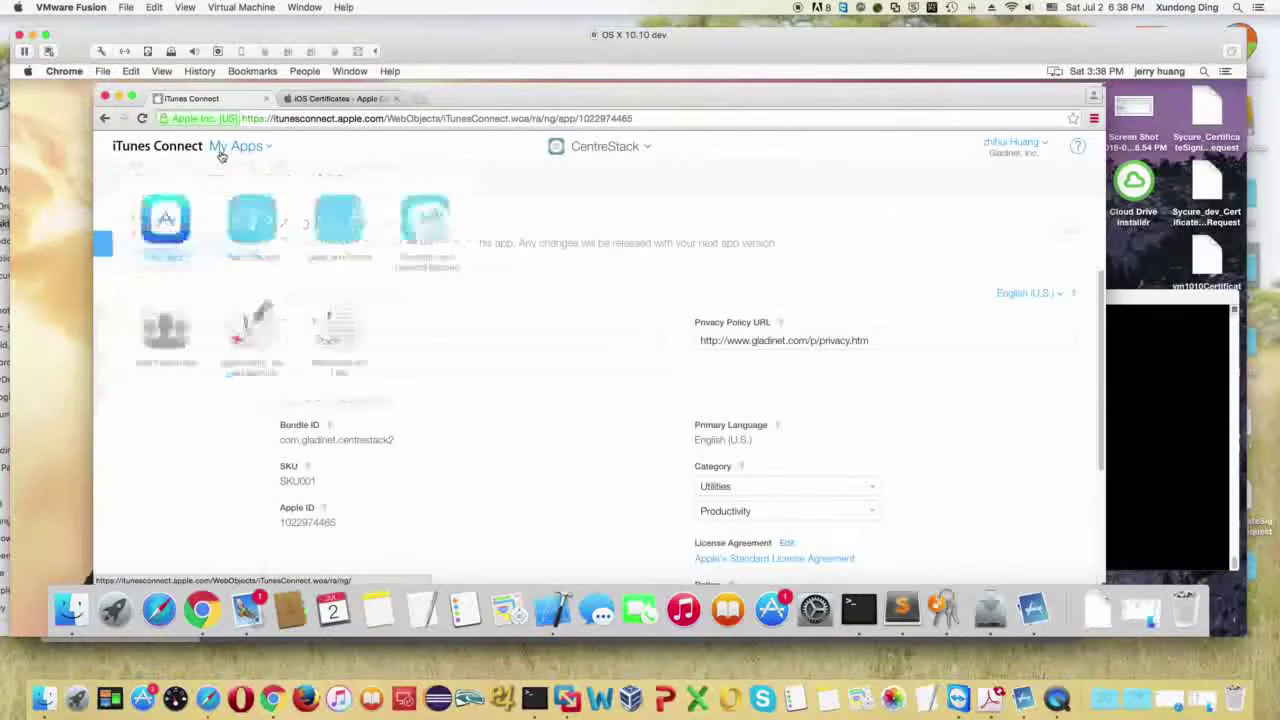
click(166, 232)
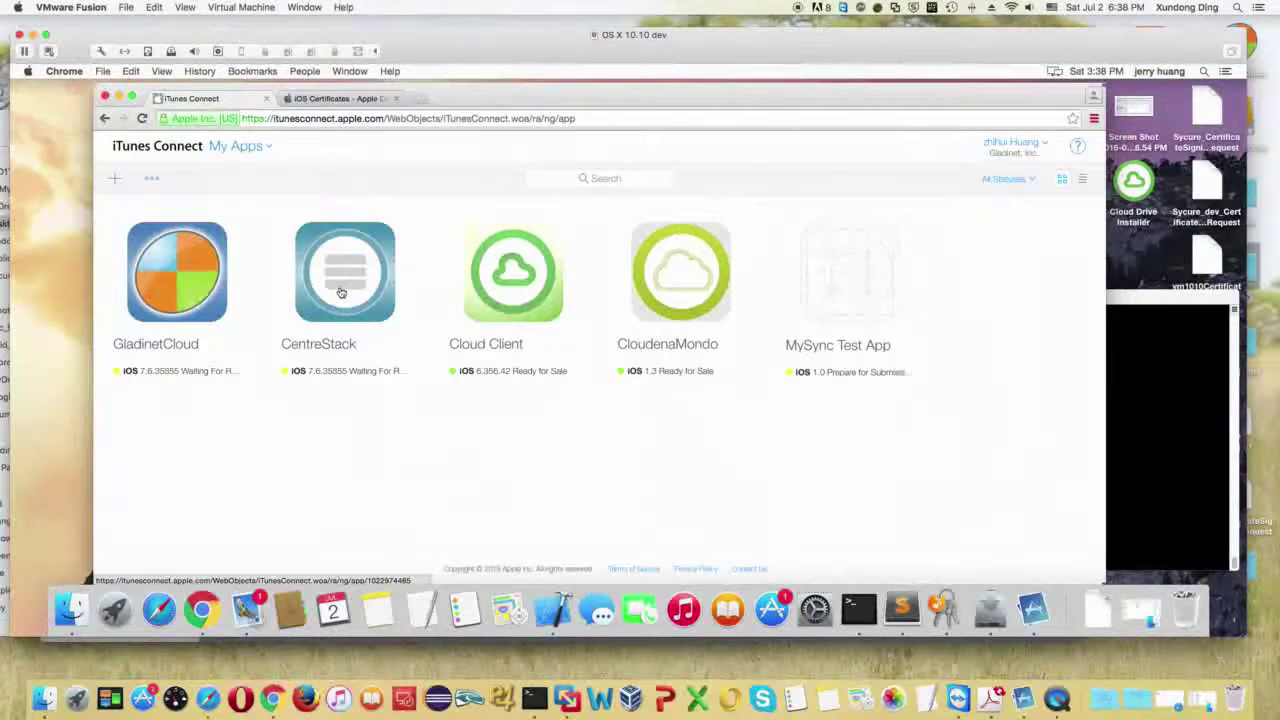
click(118, 97)
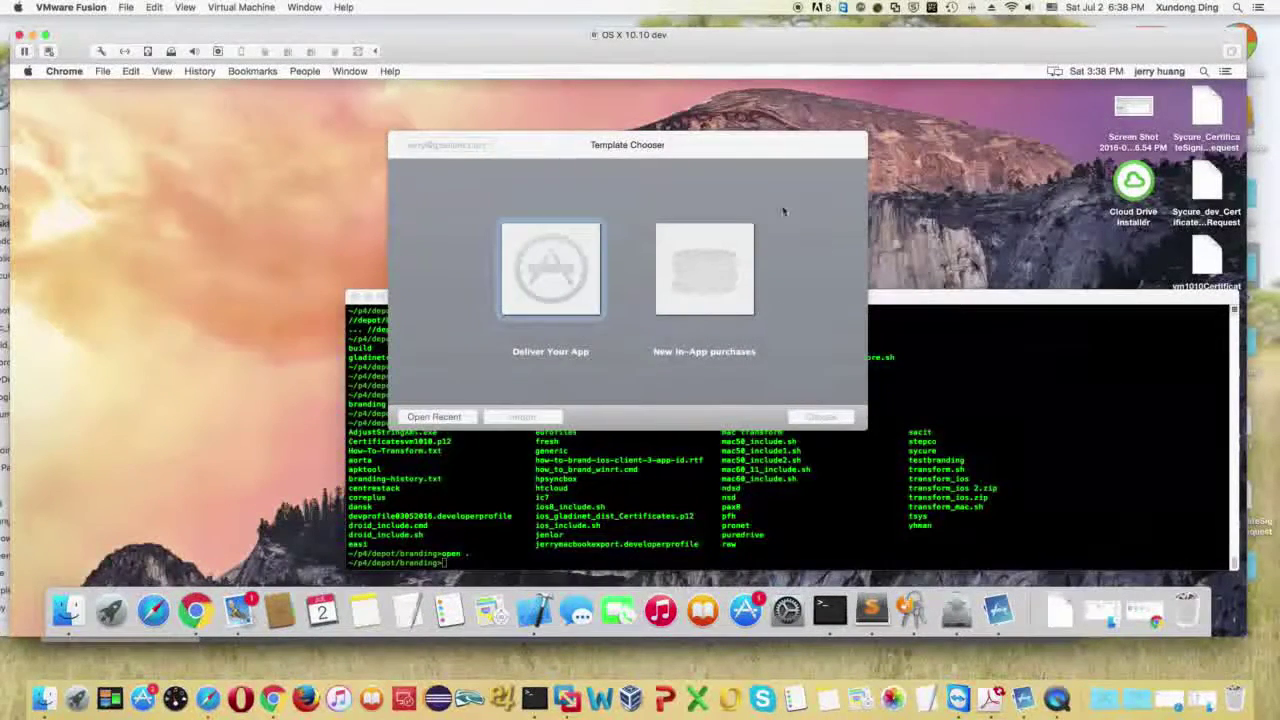
In Terminal, enter transform_ios, list its contents, and open it in Finder with 'open .'.
drag(913, 313, 754, 236)
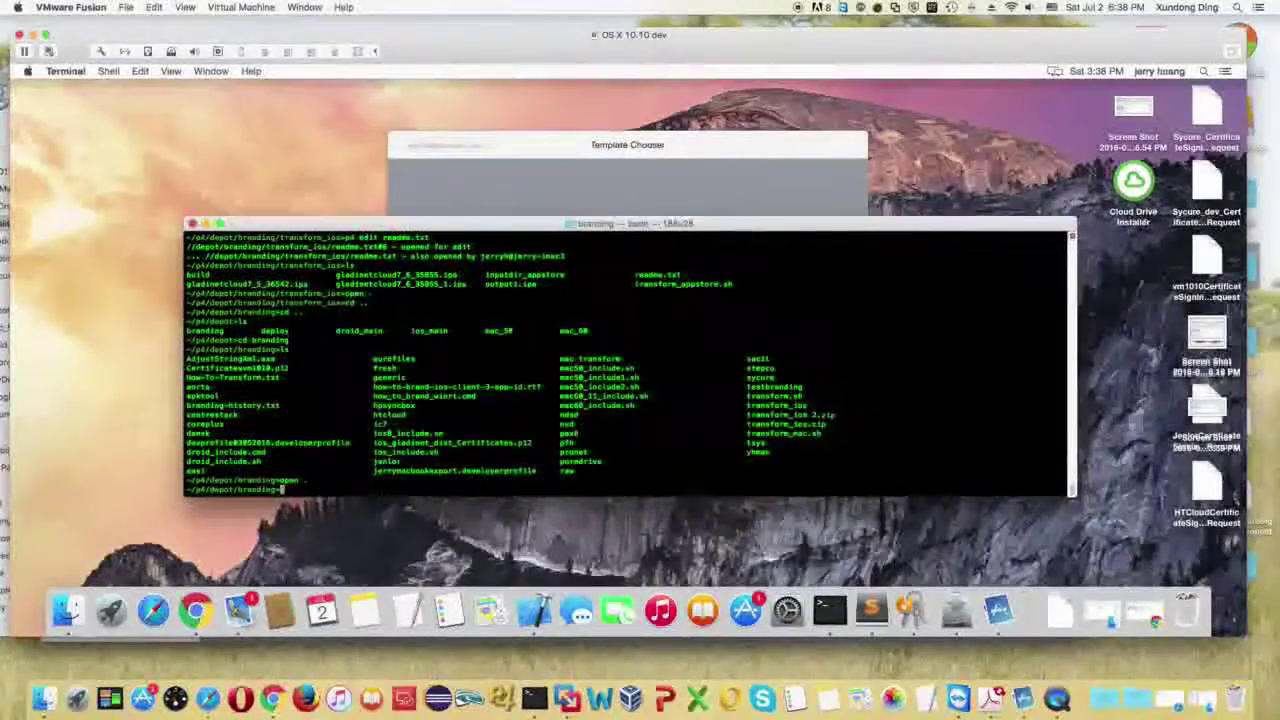
text(cd transform_ios)
key(Return)
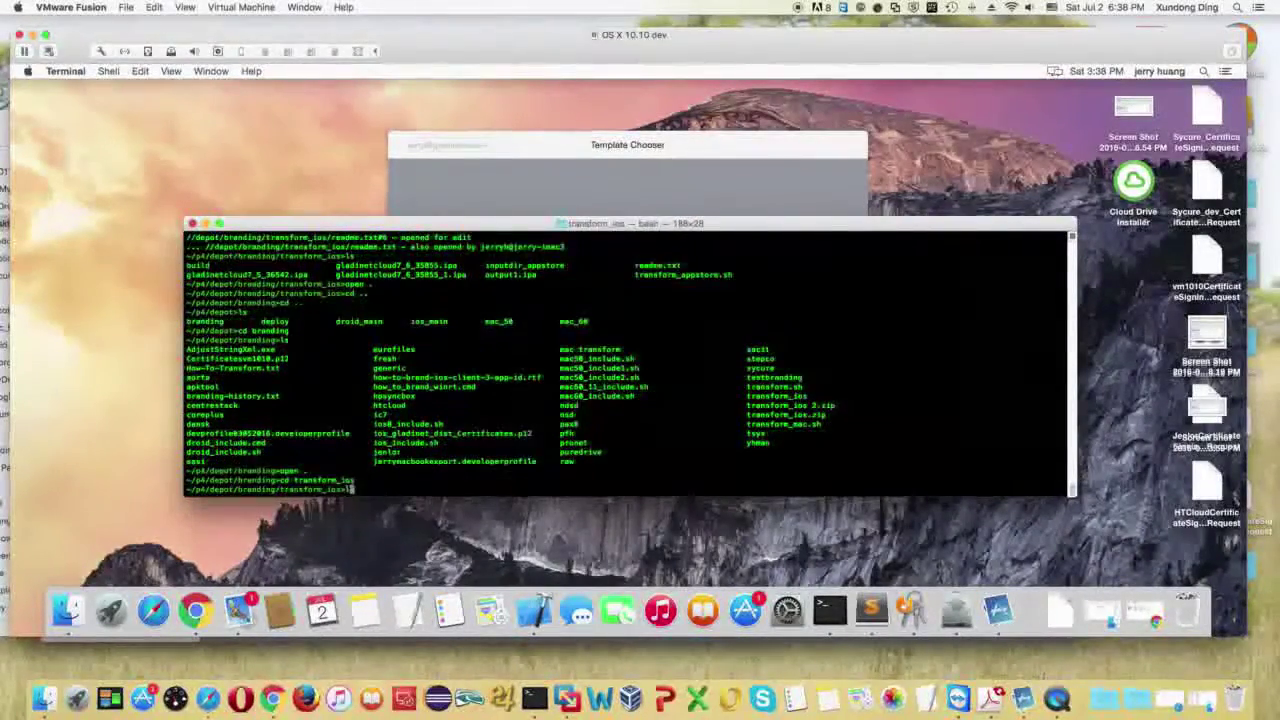
text(ls)
key(Return)
text(open .)
key(Return)
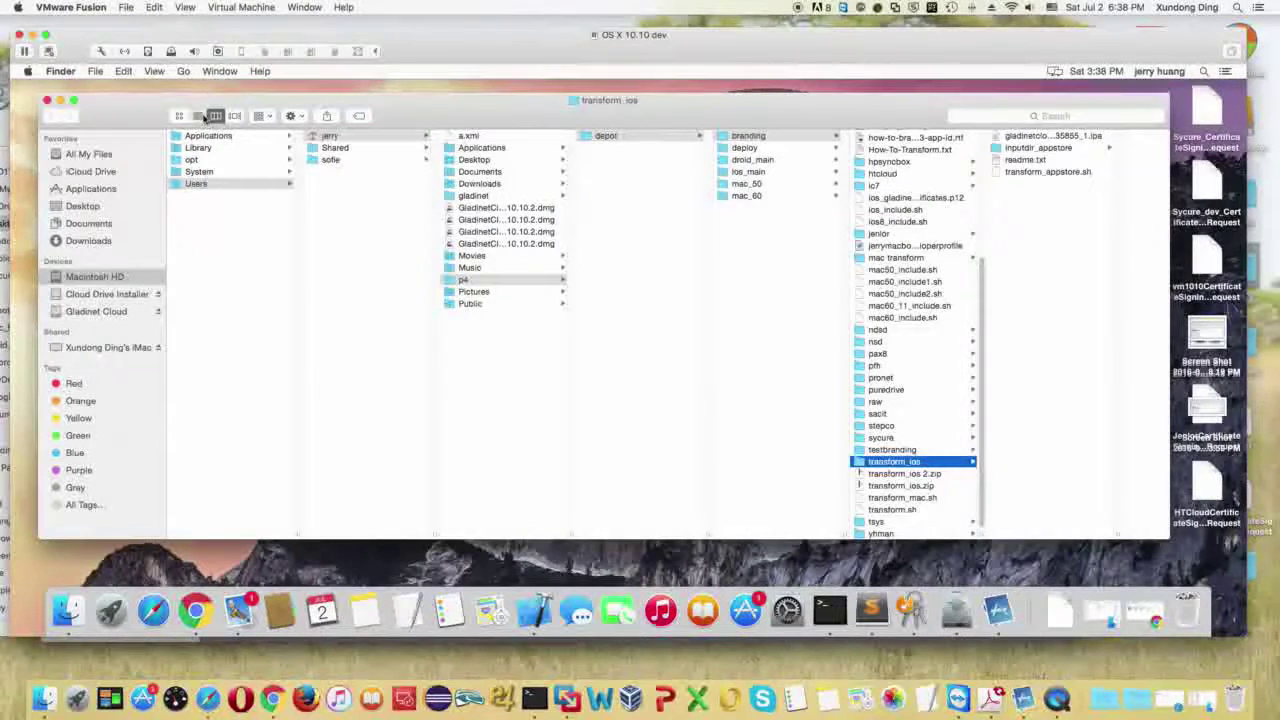
Switch Finder to list view, look over the transform_ios files, and open inputdir_appstore.
click(202, 116)
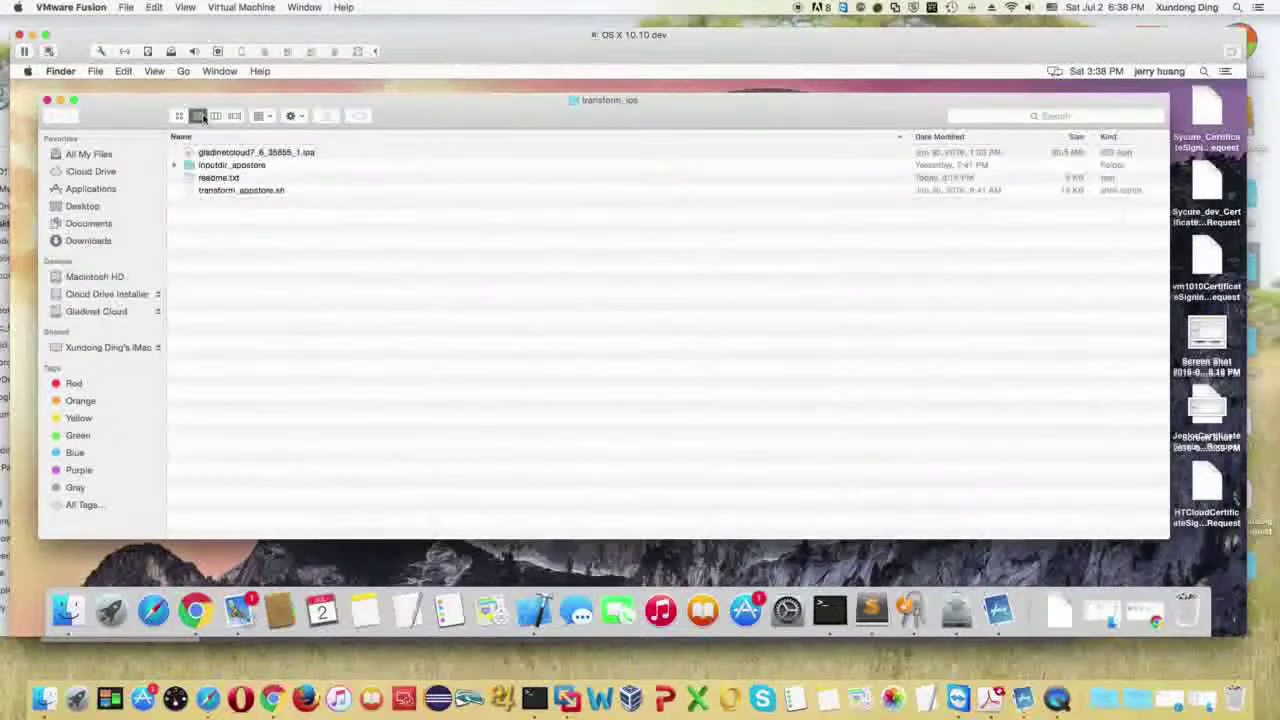
click(256, 168)
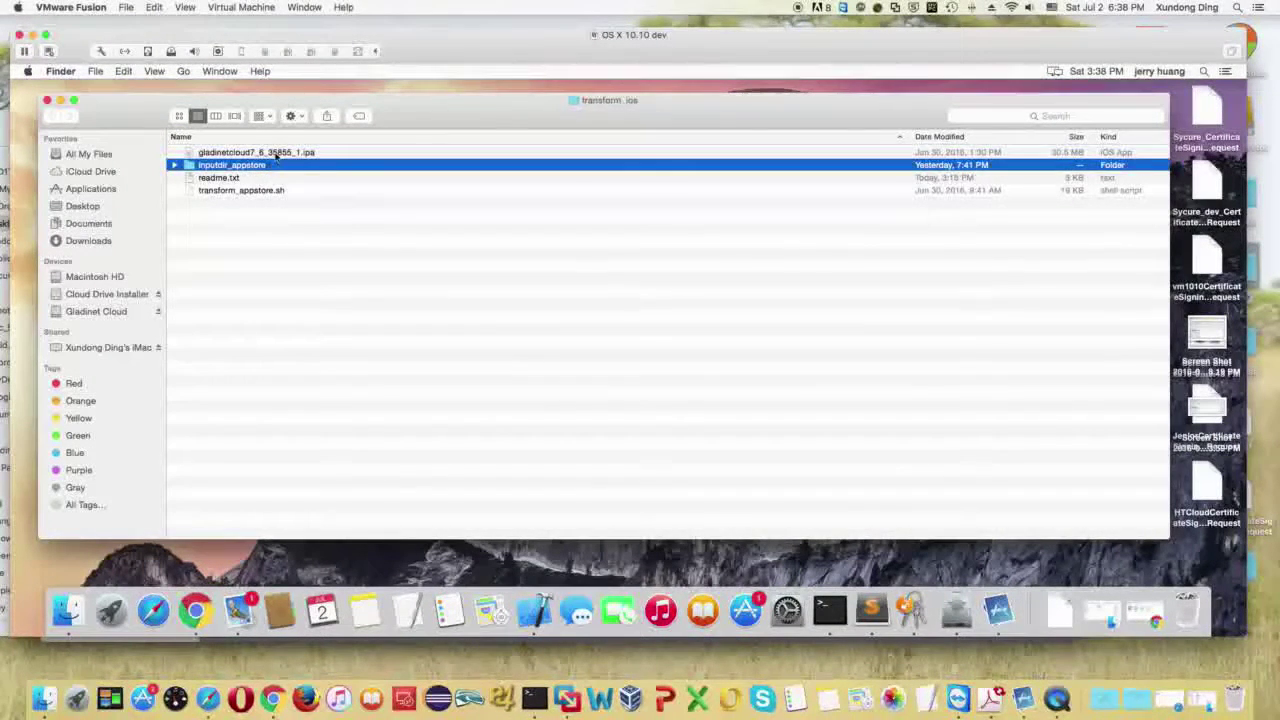
click(284, 154)
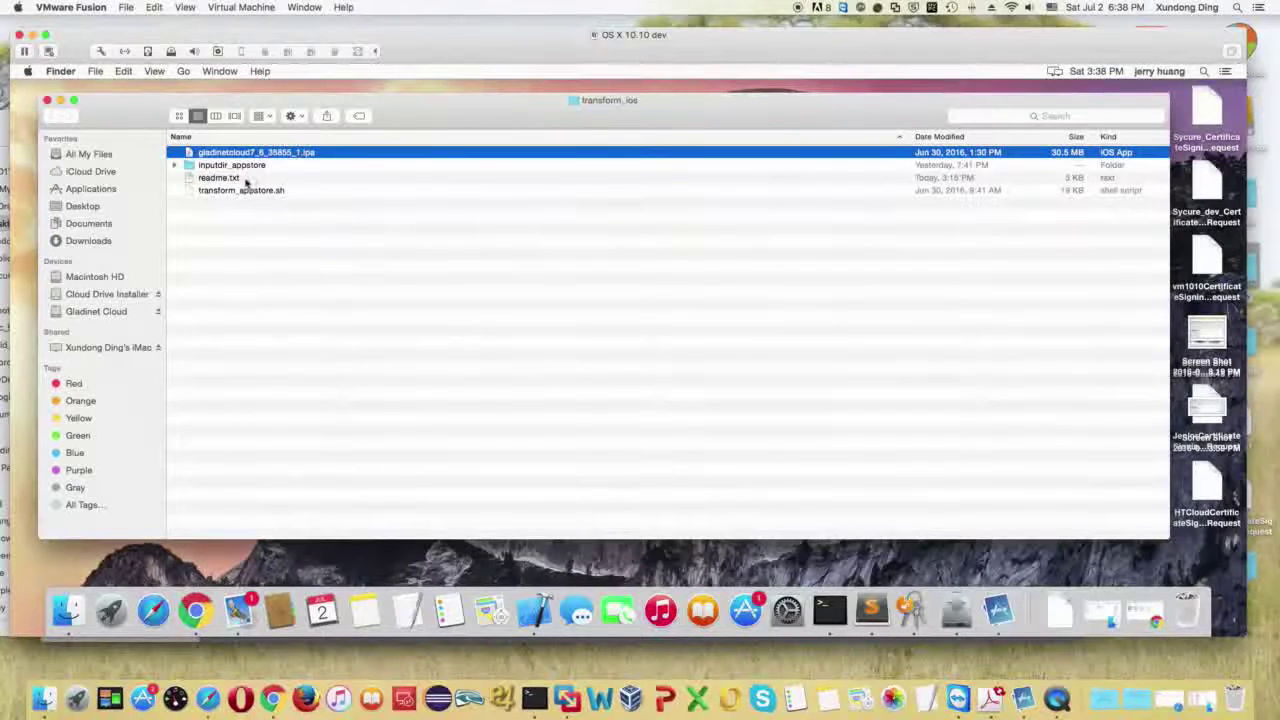
click(244, 180)
click(265, 191)
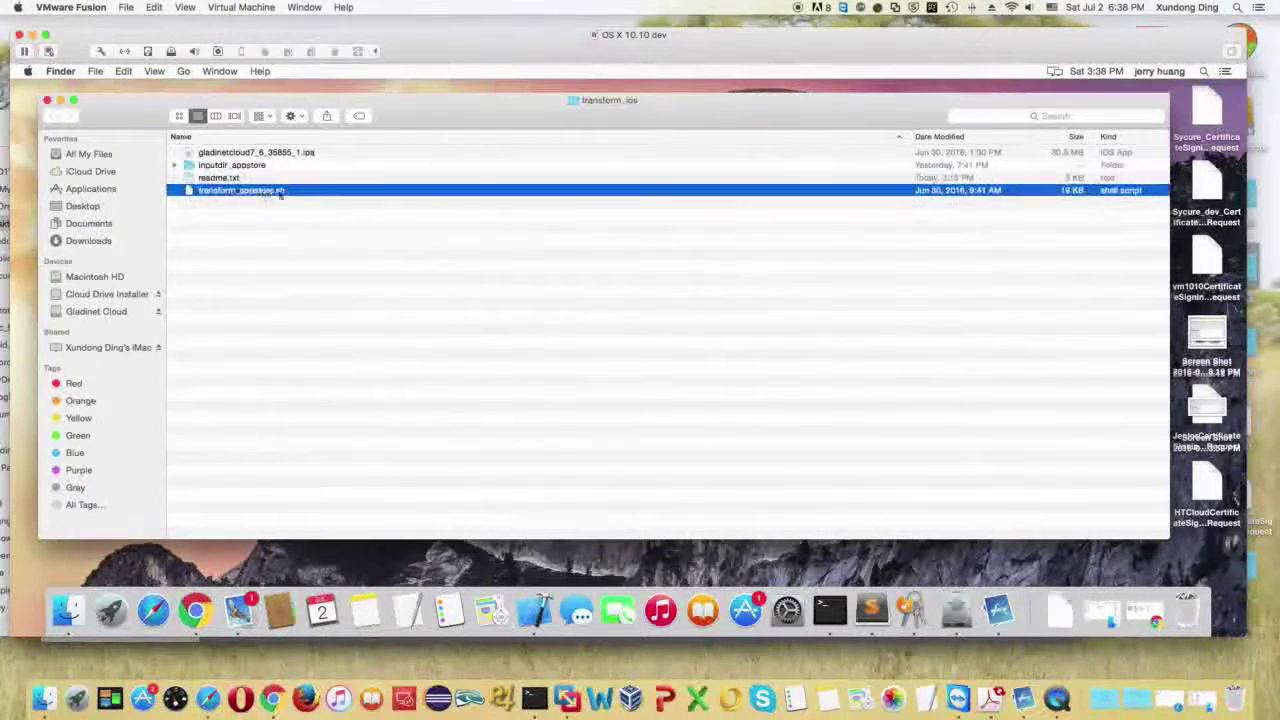
double_click(250, 165)
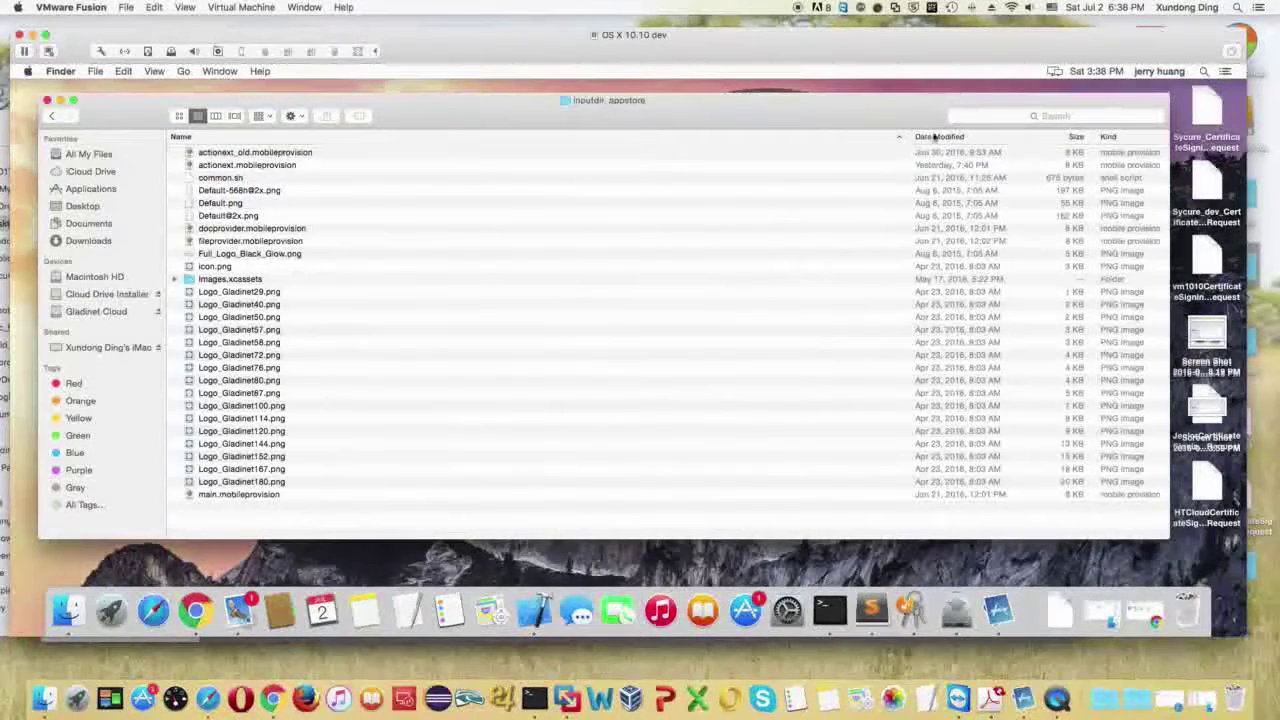
Sort inputdir_appstore by kind, select the .mobileprovision profiles, then select common.sh.
click(1112, 137)
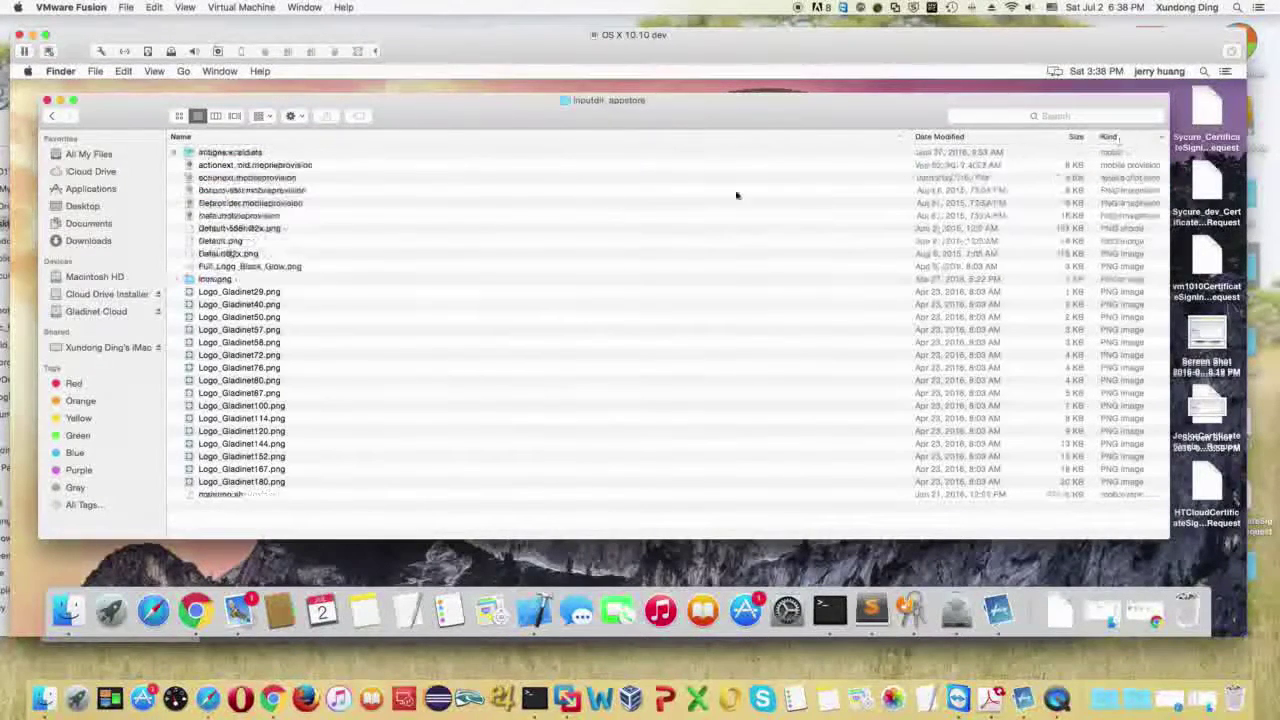
click(246, 166)
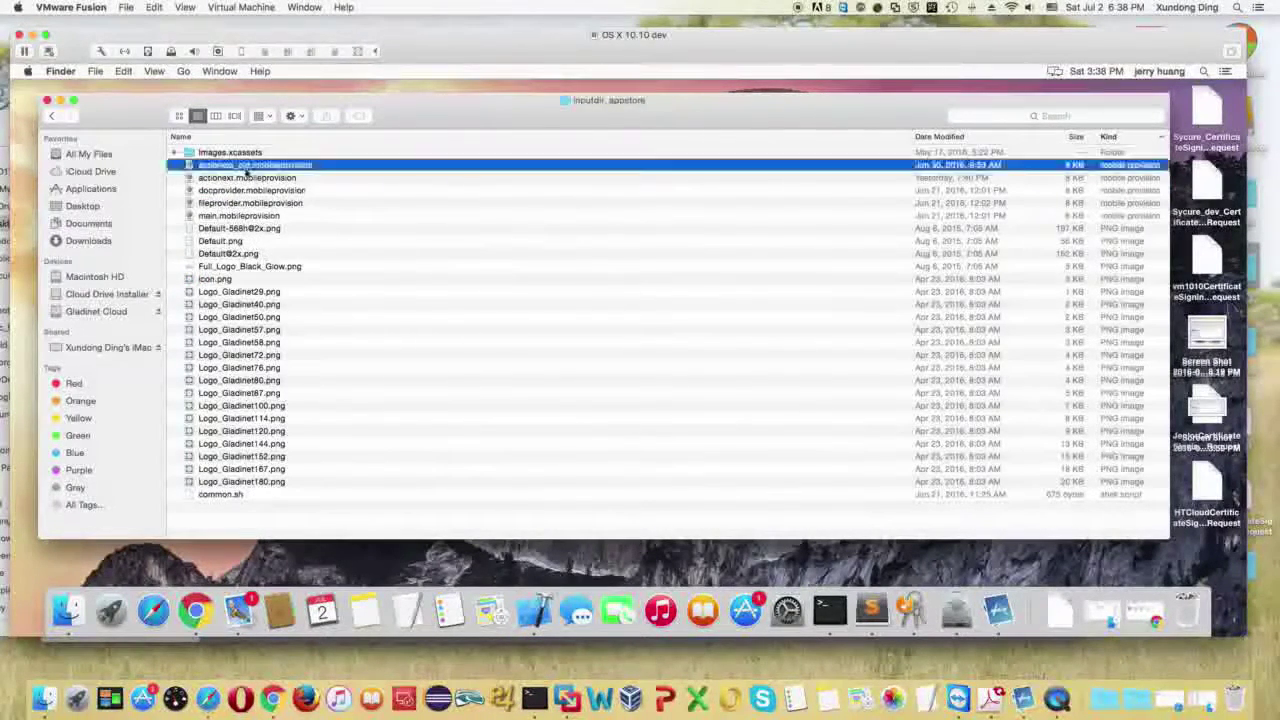
shift+click(245, 203)
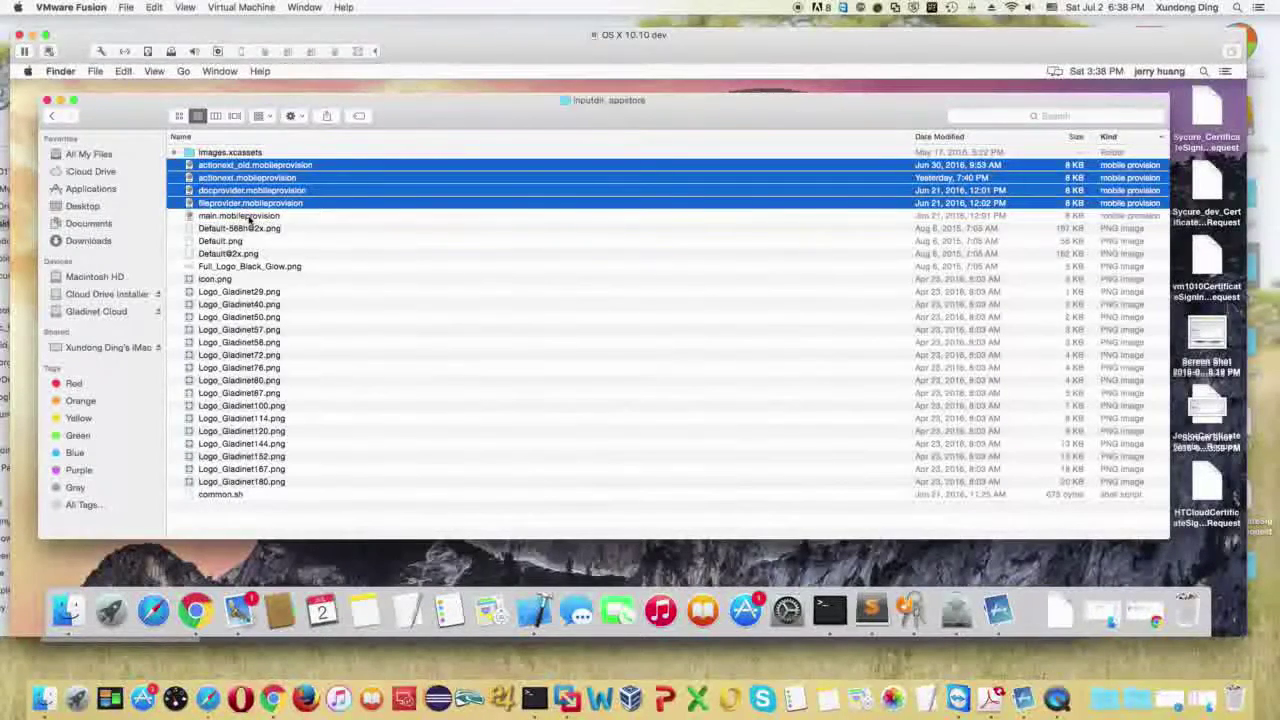
click(250, 191)
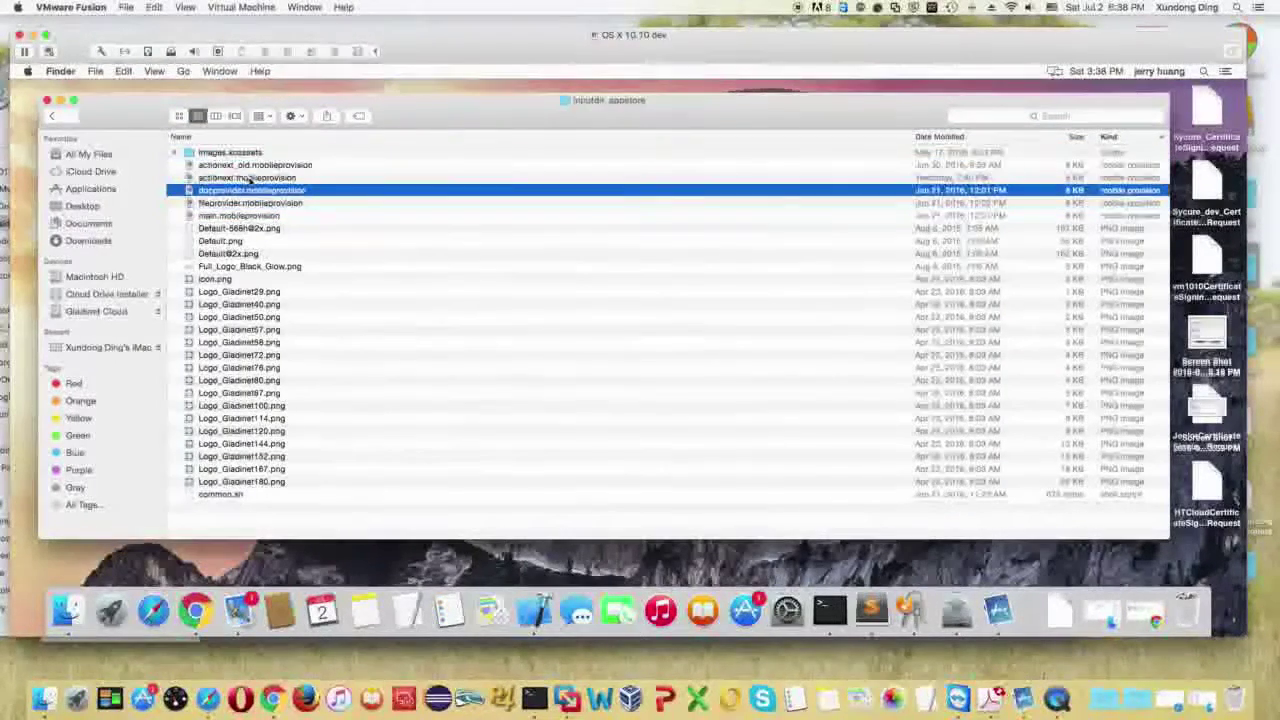
key(Up)
shift+click(268, 215)
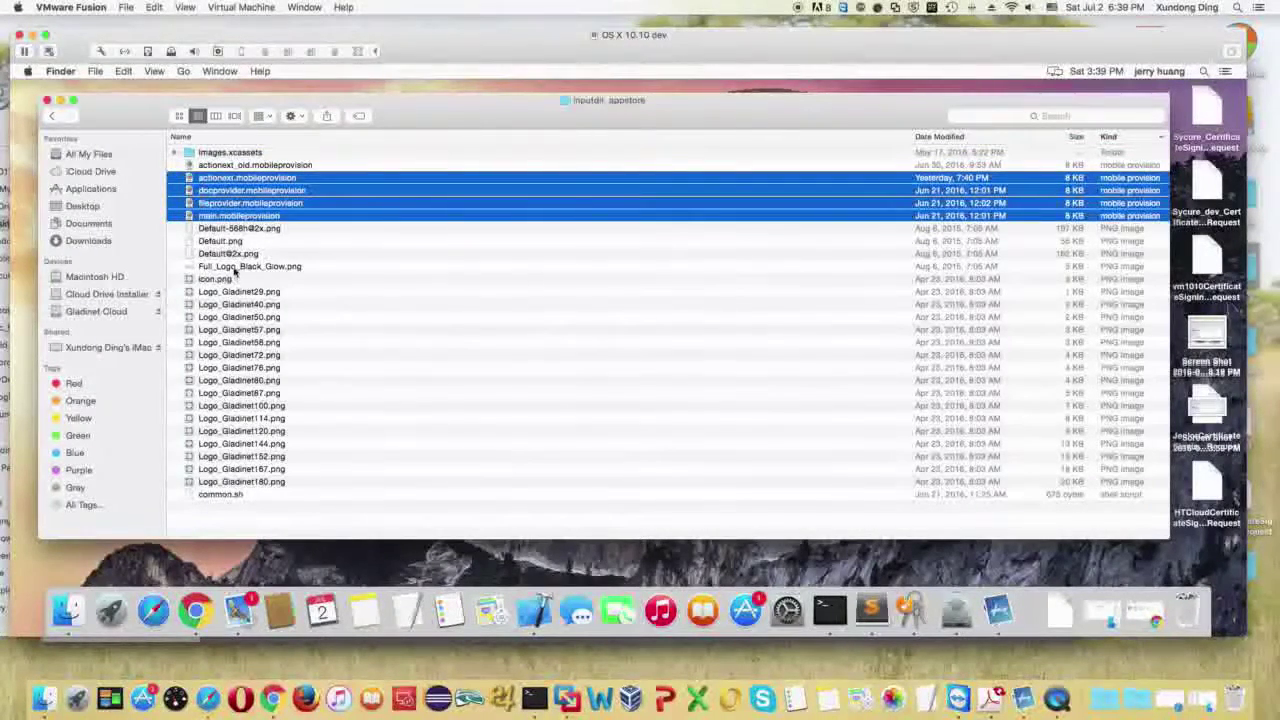
click(222, 495)
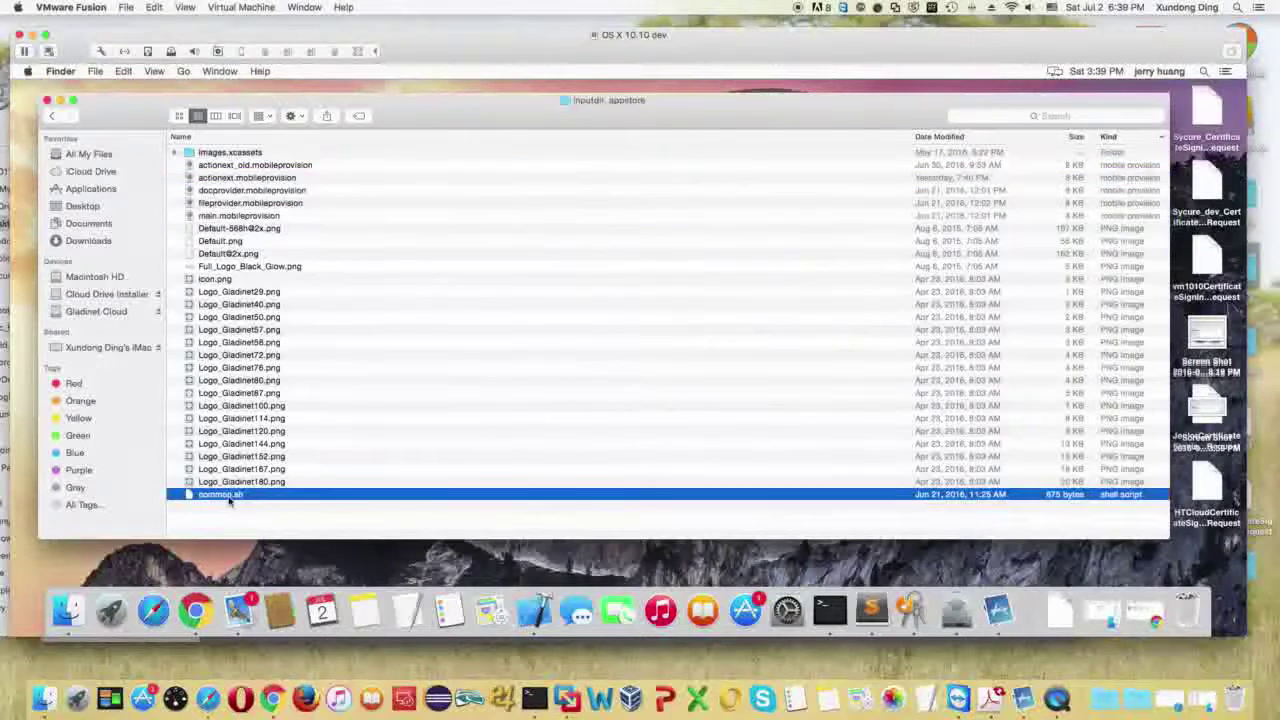
Open common.sh in Sublime Text 2 and inspect the ACCESSPOINT value on line 1.
right_click(253, 499)
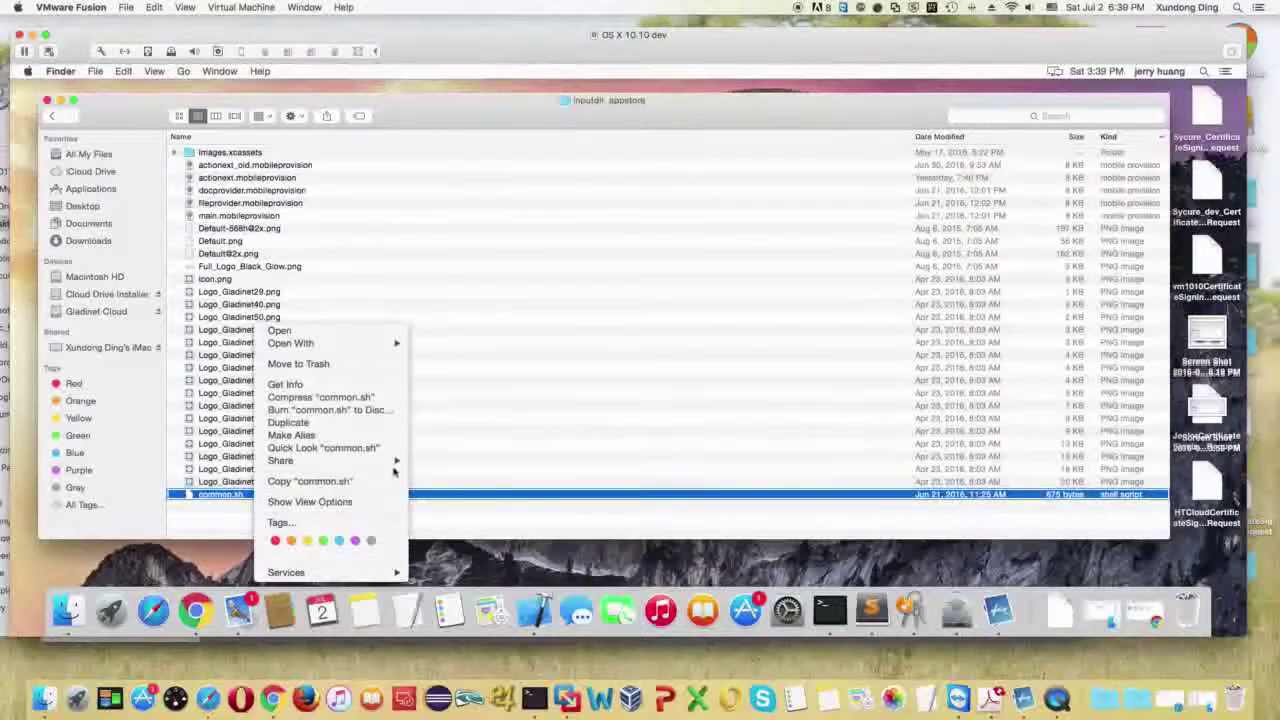
mouse_move(394, 343)
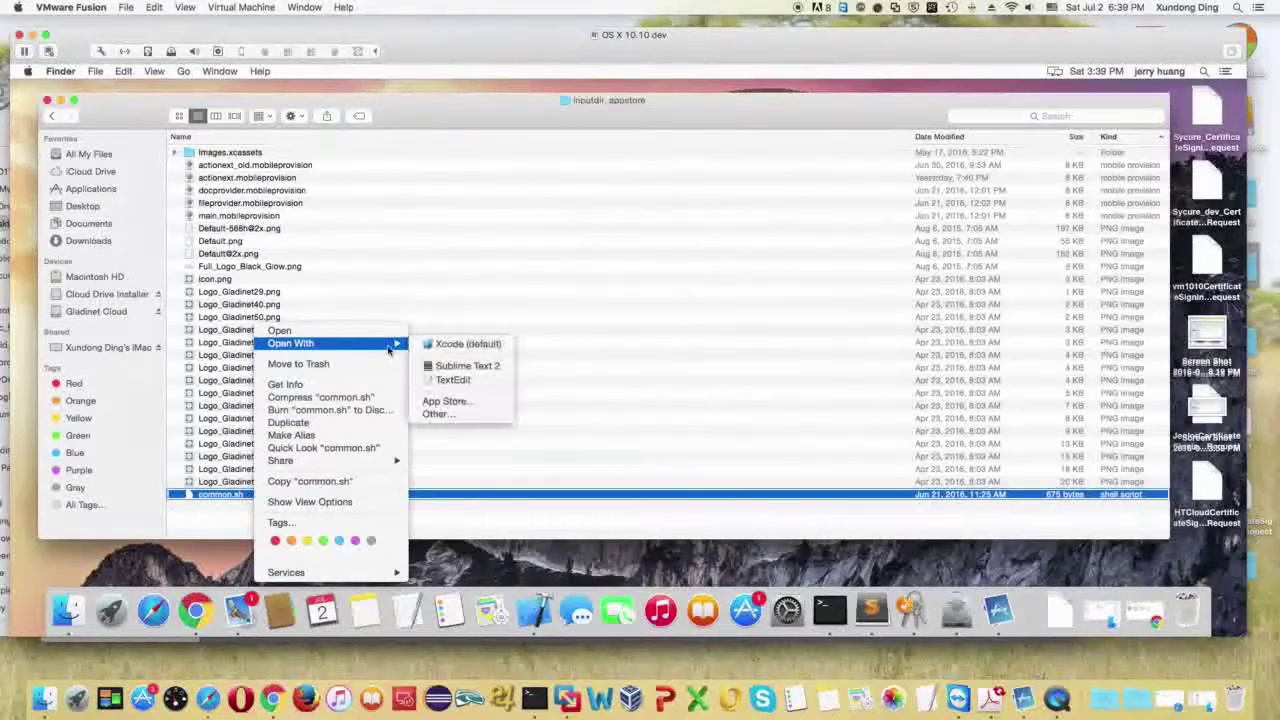
click(462, 366)
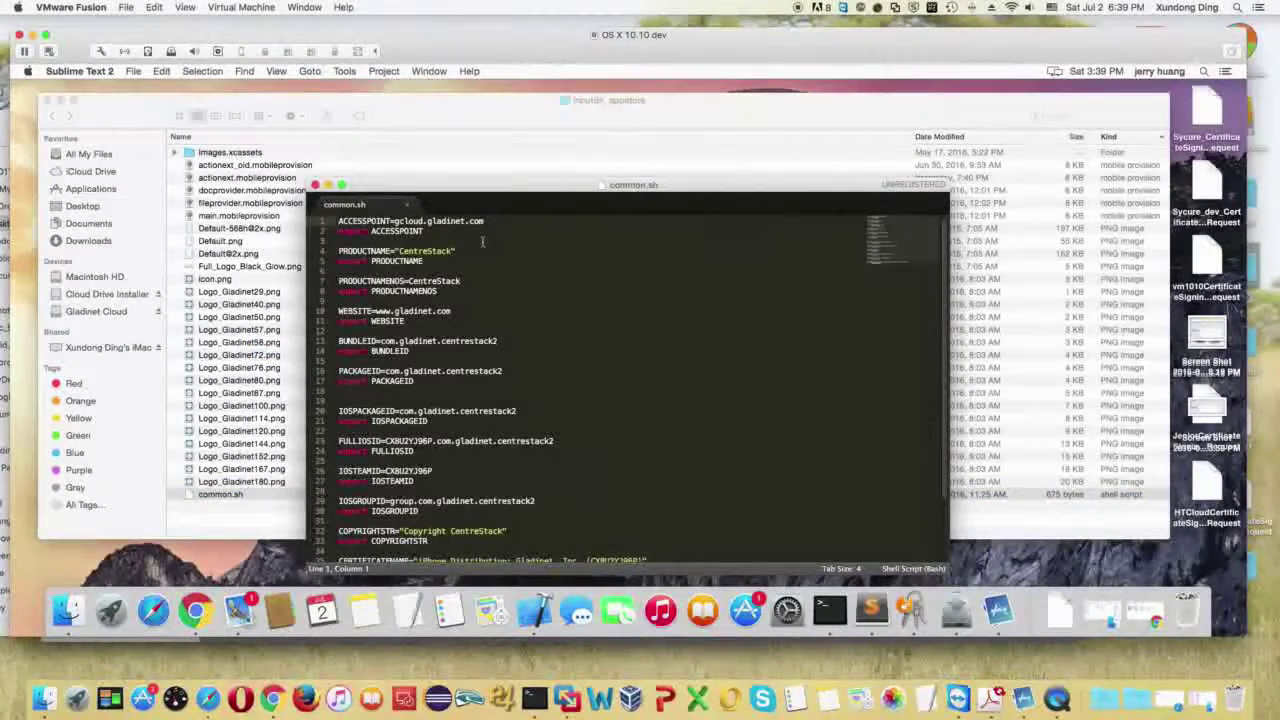
drag(491, 221, 412, 221)
click(421, 261)
Inspect the IOSTEAMID value further down, then return to iTunes Connect's My Apps in Chrome.
scroll(425, 300, down, 1)
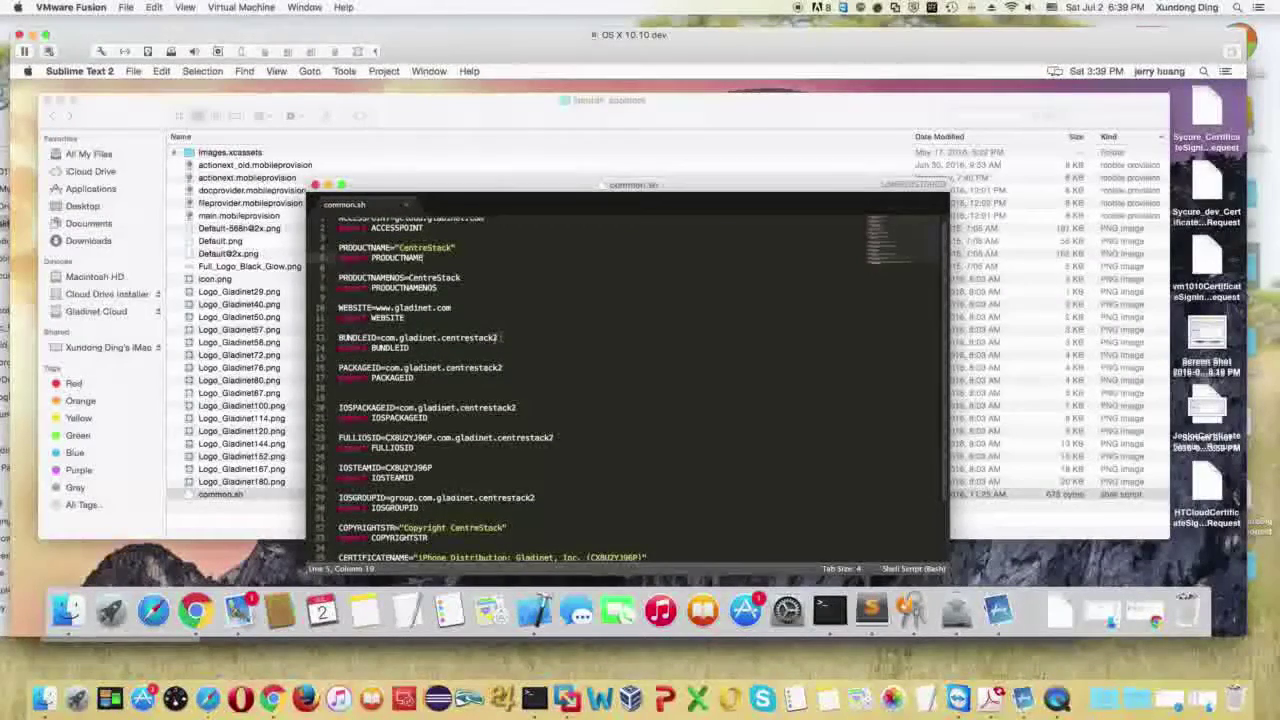
scroll(510, 360, down, 1)
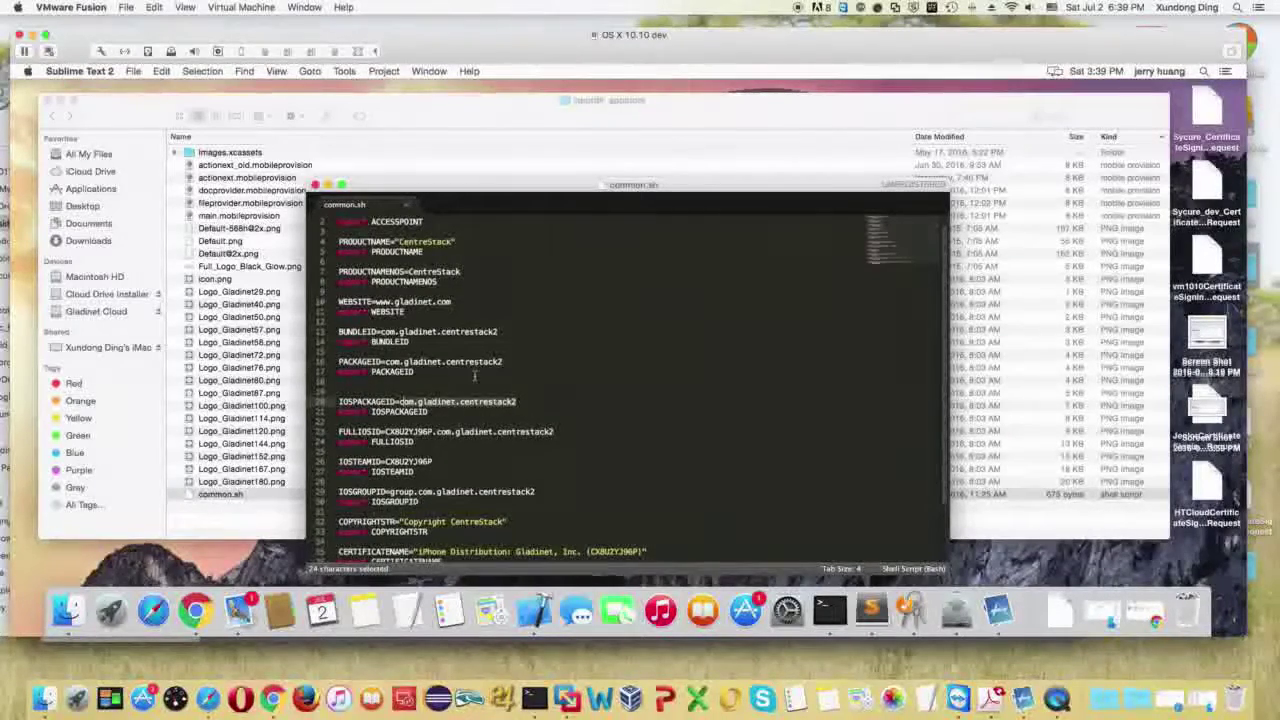
scroll(479, 362, down, 1)
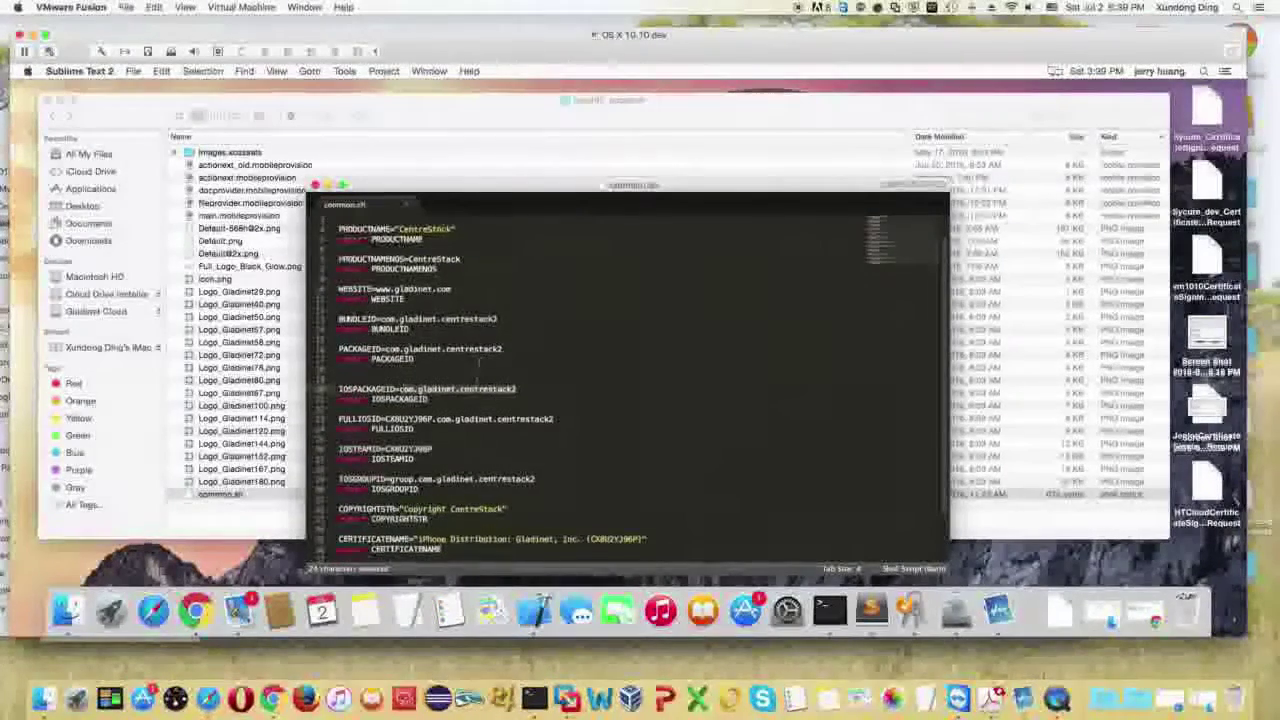
scroll(470, 390, down, 1)
drag(435, 437, 384, 440)
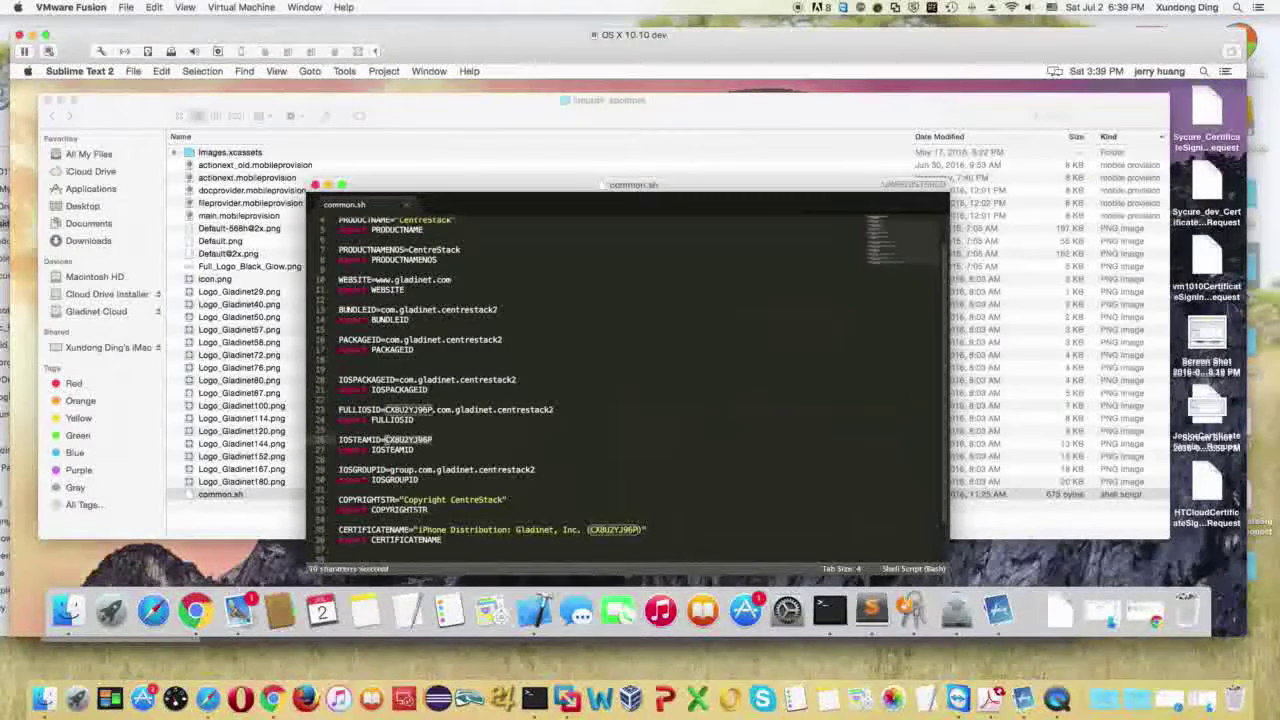
click(196, 610)
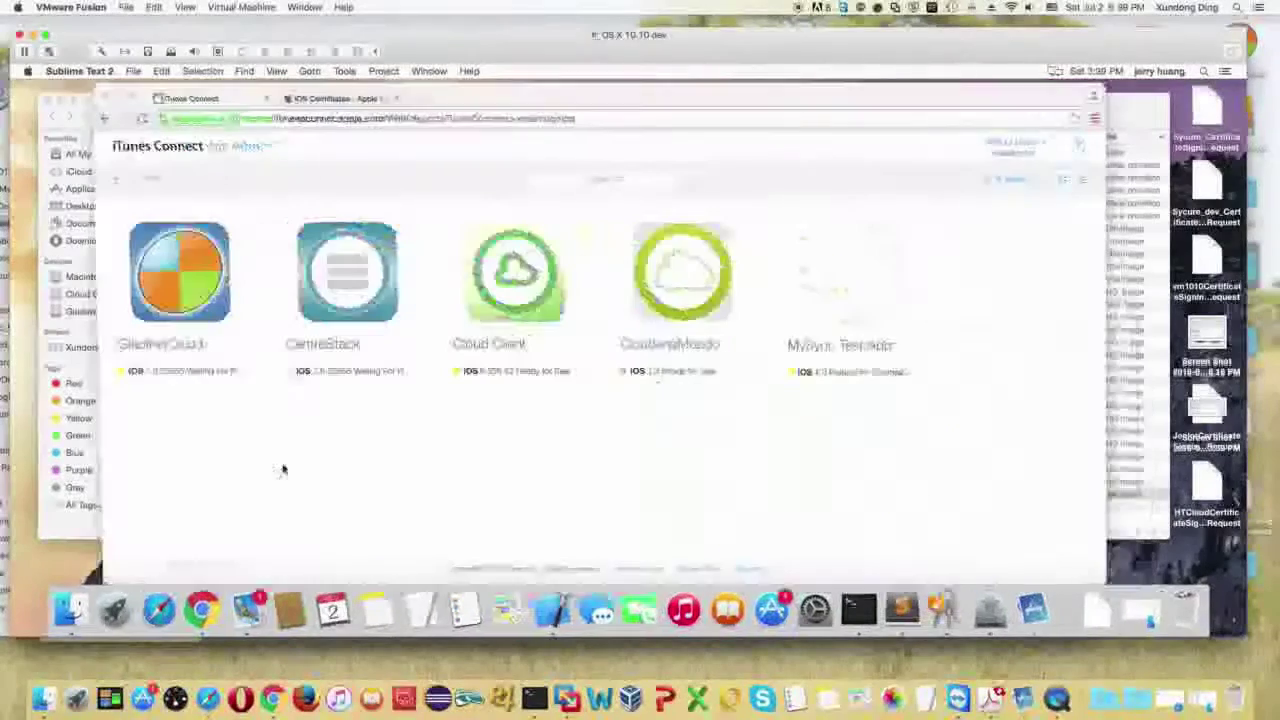
View the CentreStack AppStore App ID details (com.gladinet.centrestack2), then go back to common.sh.
click(324, 99)
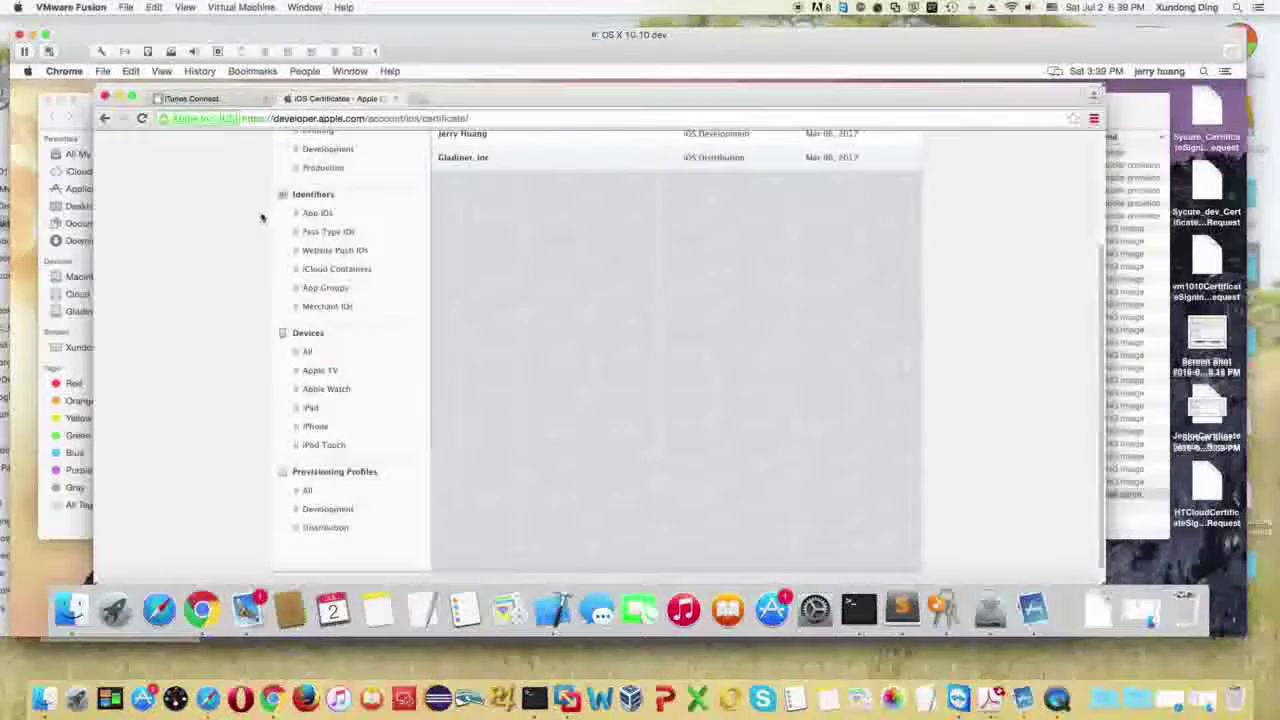
click(327, 212)
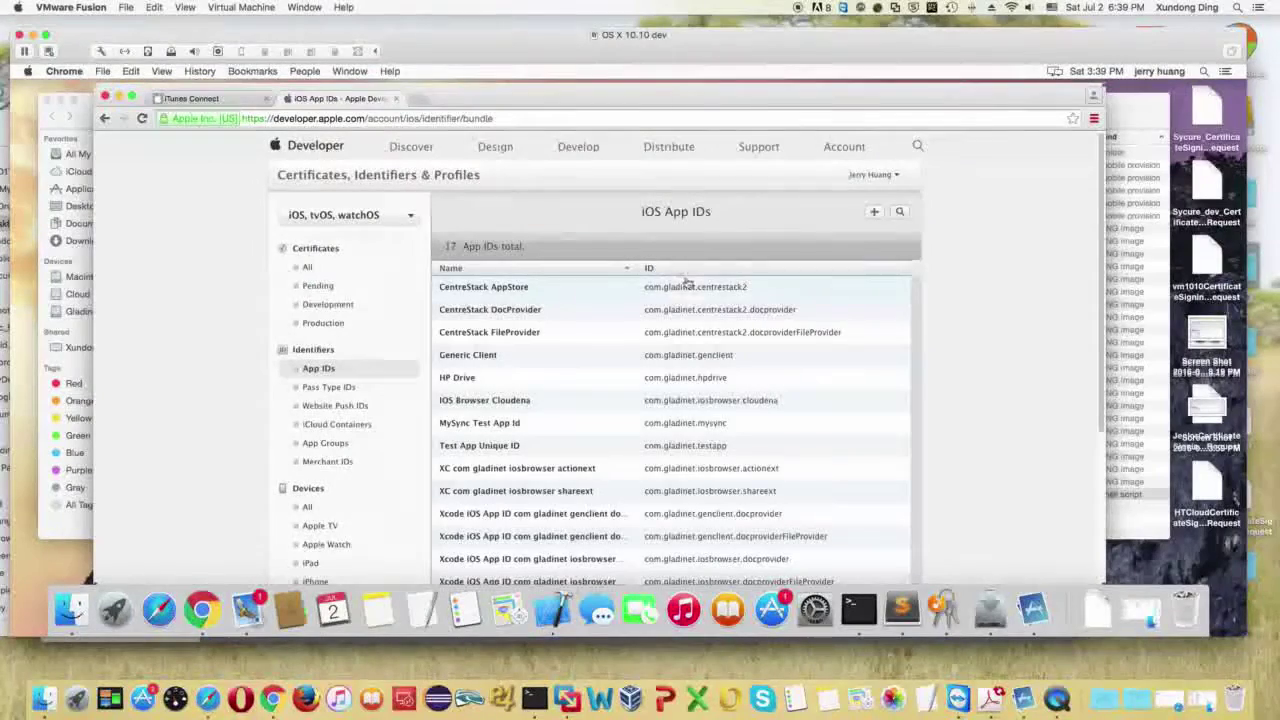
click(690, 287)
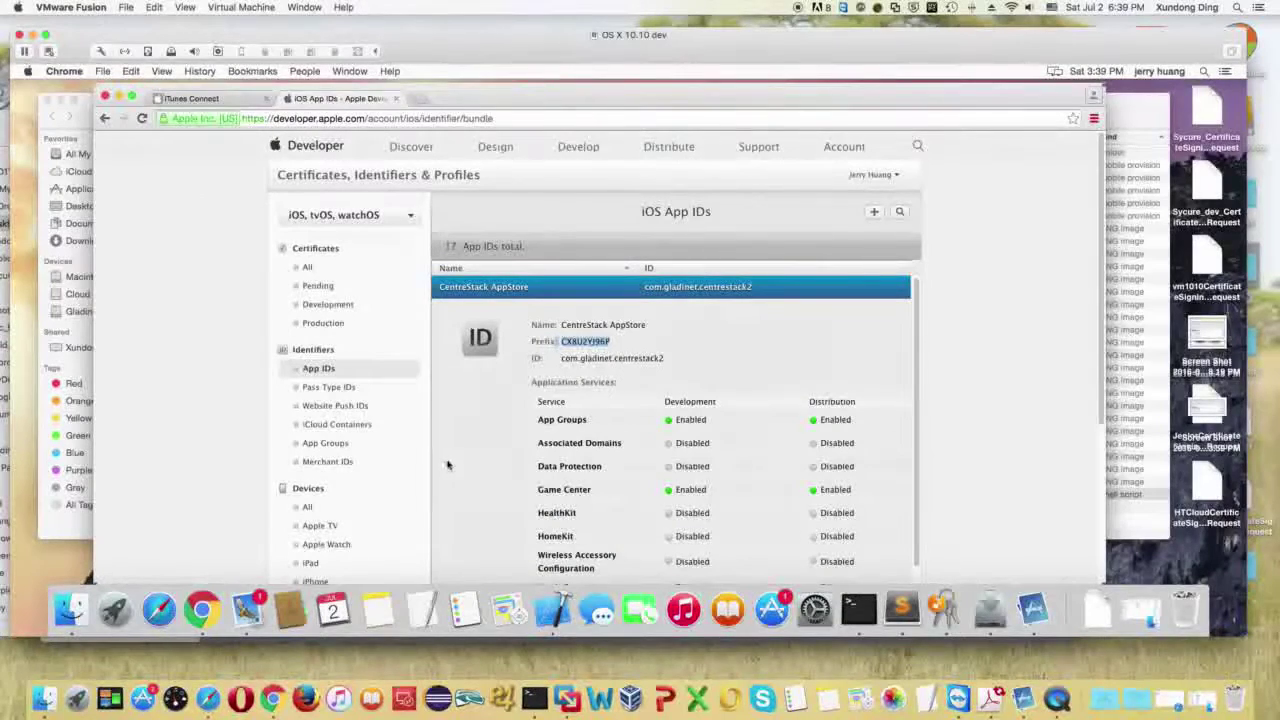
click(901, 608)
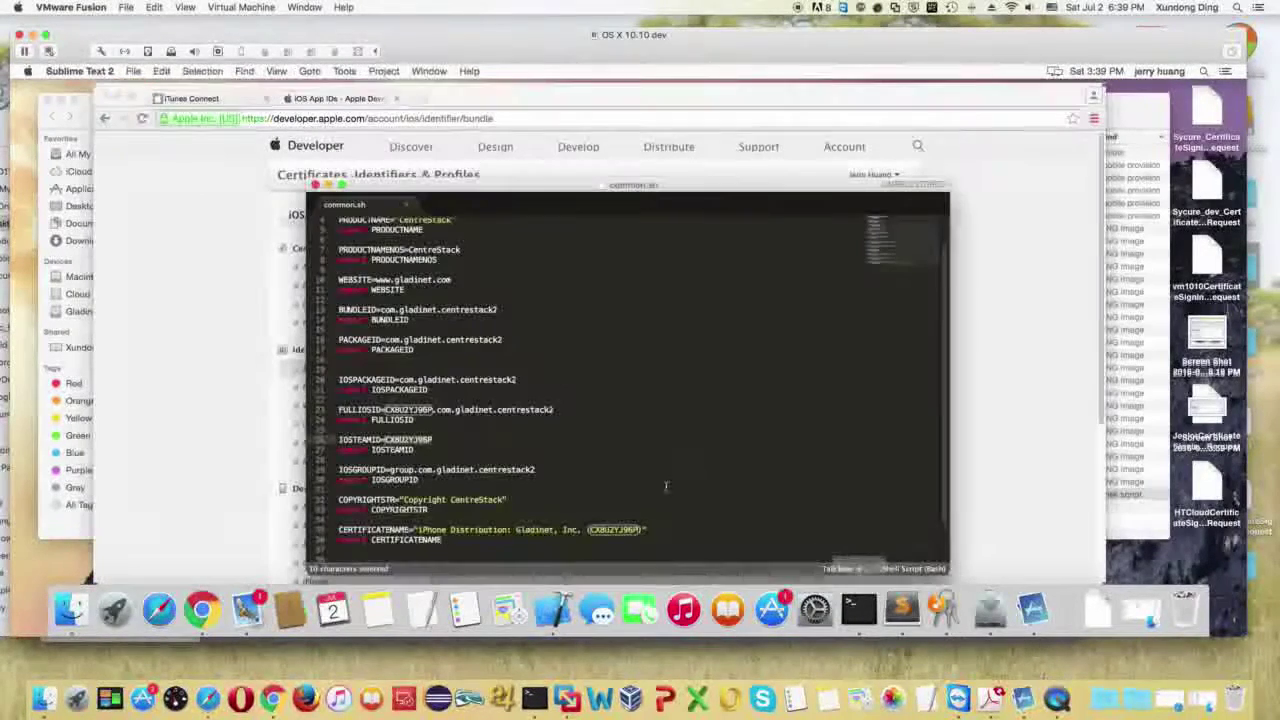
Select the CERTIFICATENAME line reading 'iPhone Distribution: Gladinet, Inc.' and its export line in common.sh.
scroll(549, 385, down, 2)
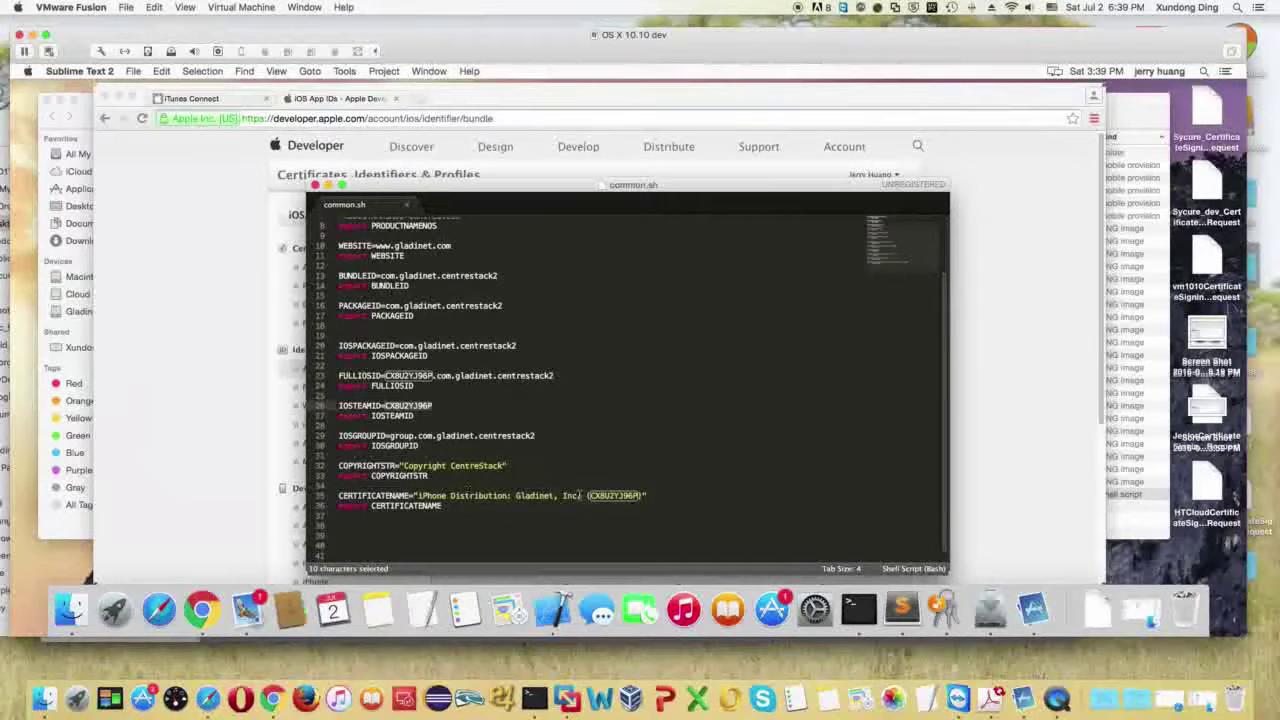
key(Up)
key(Up)
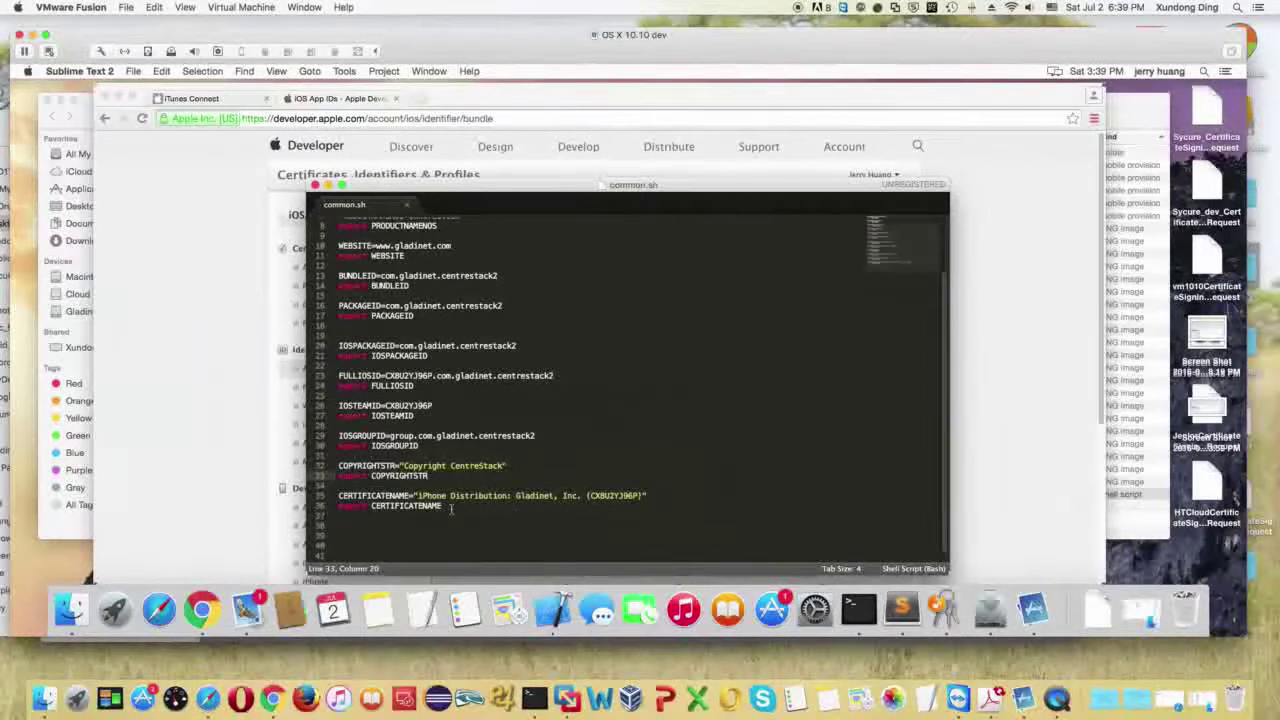
drag(452, 508, 337, 495)
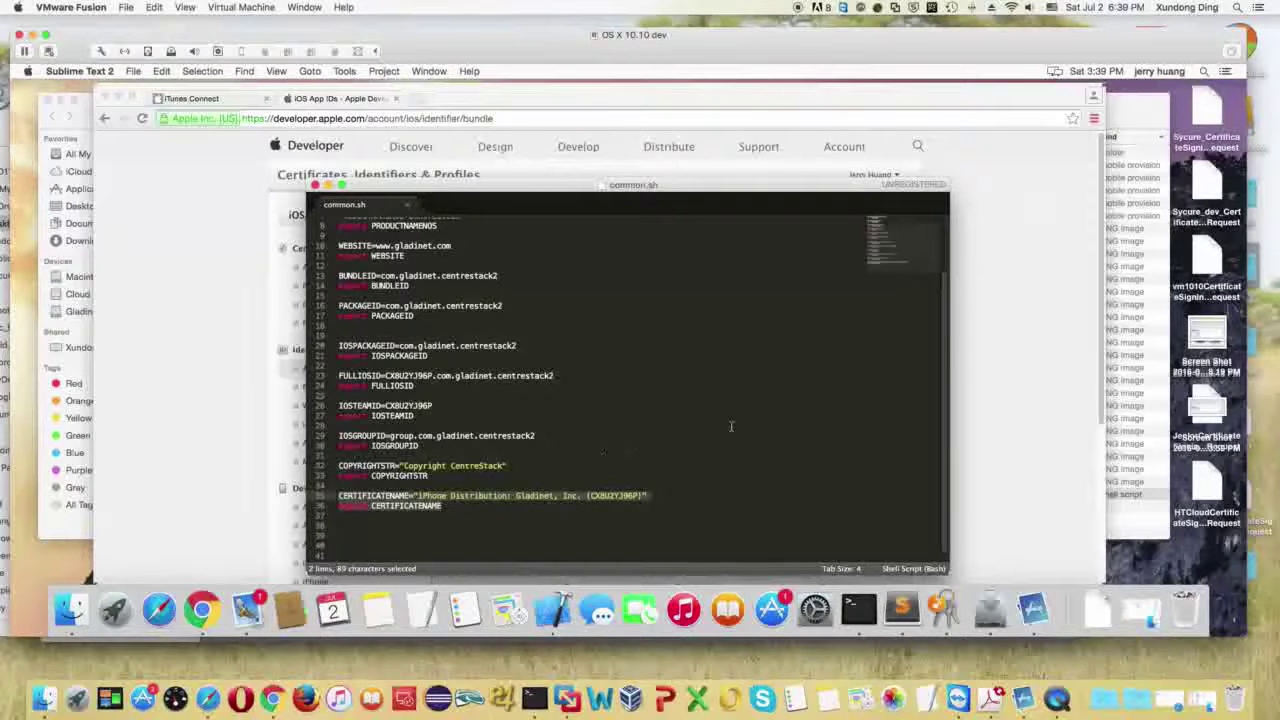
click(1204, 71)
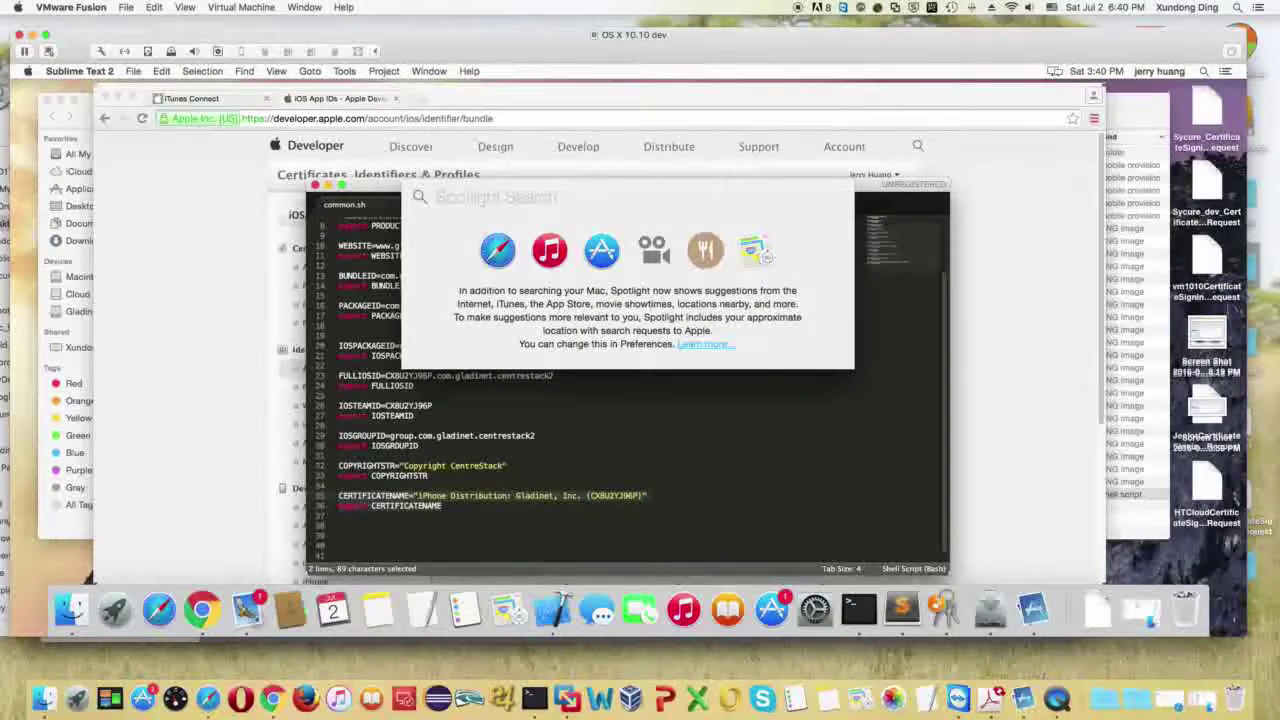
In Keychain Access, open Get Info for 'iPhone Distribution: Gladinet, Inc.' and select its Common Name.
text(keychain)
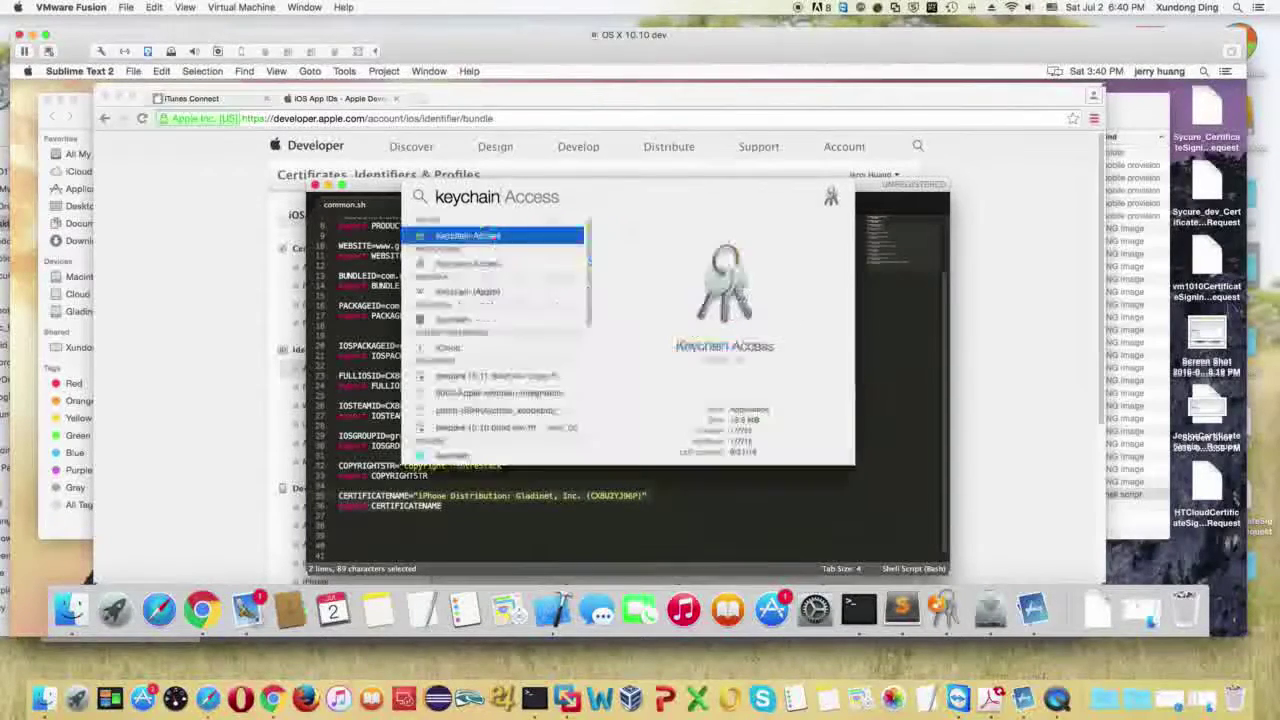
double_click(485, 238)
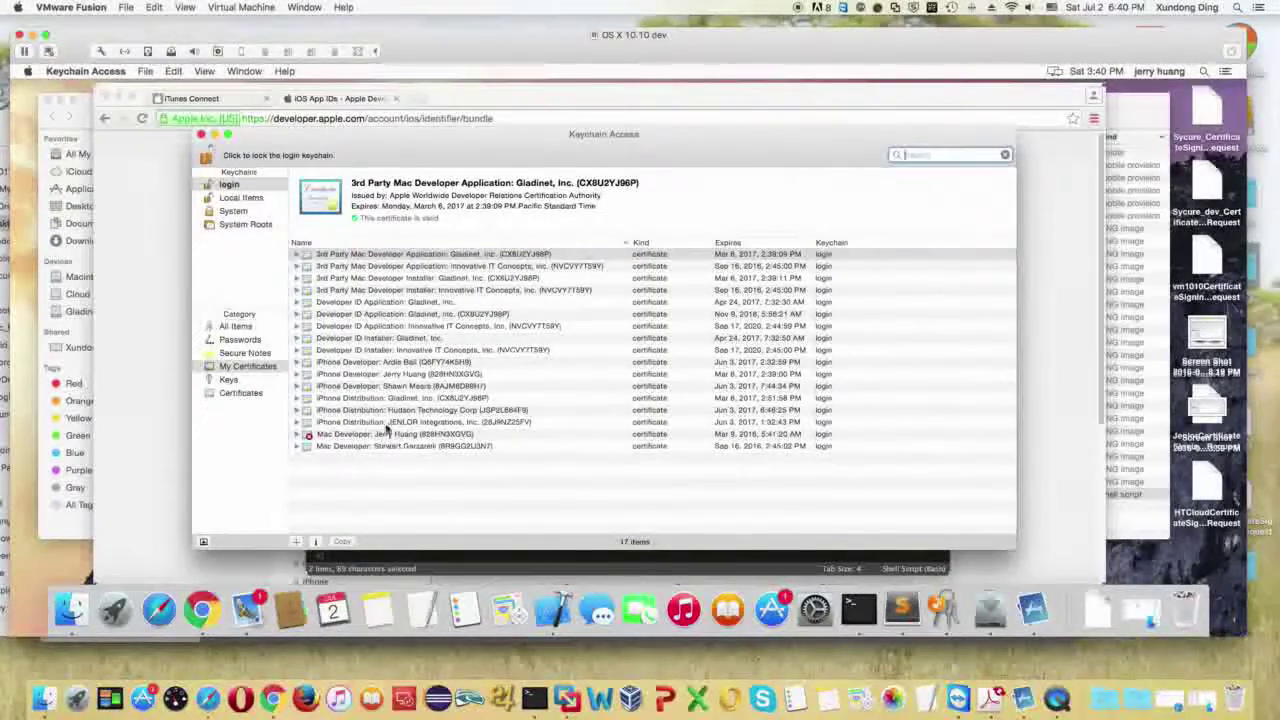
click(374, 399)
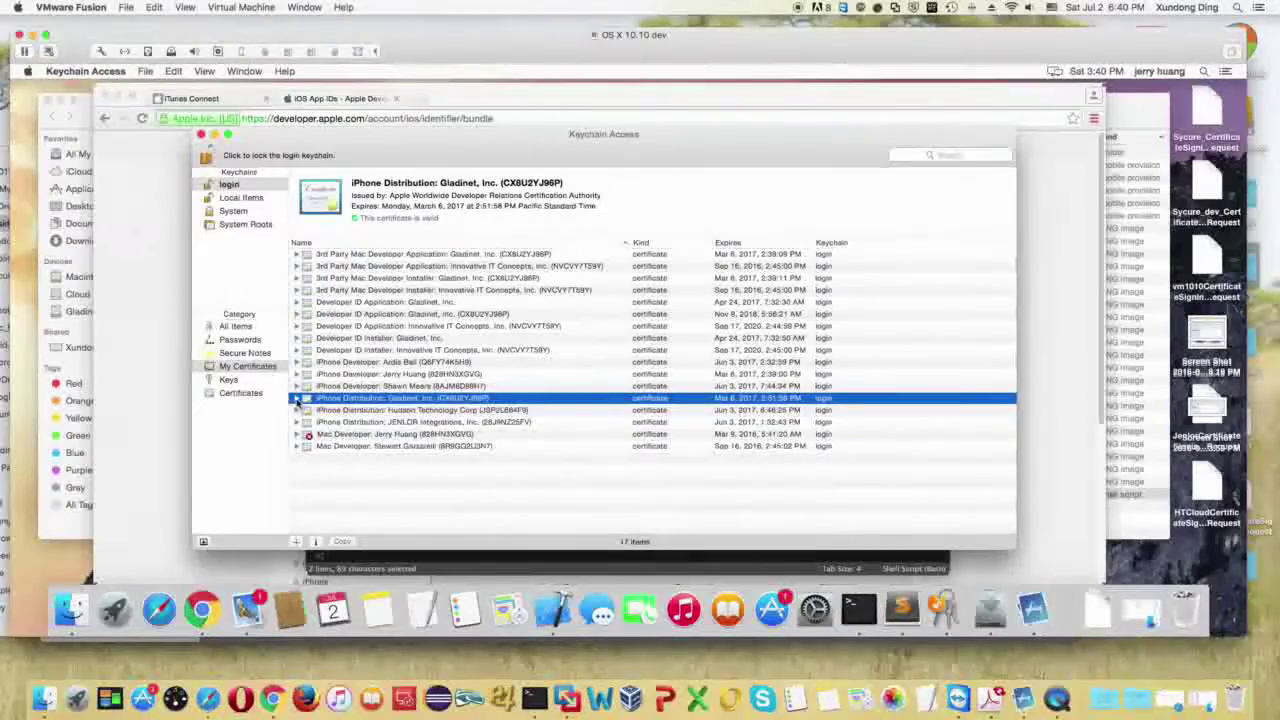
click(296, 398)
right_click(404, 401)
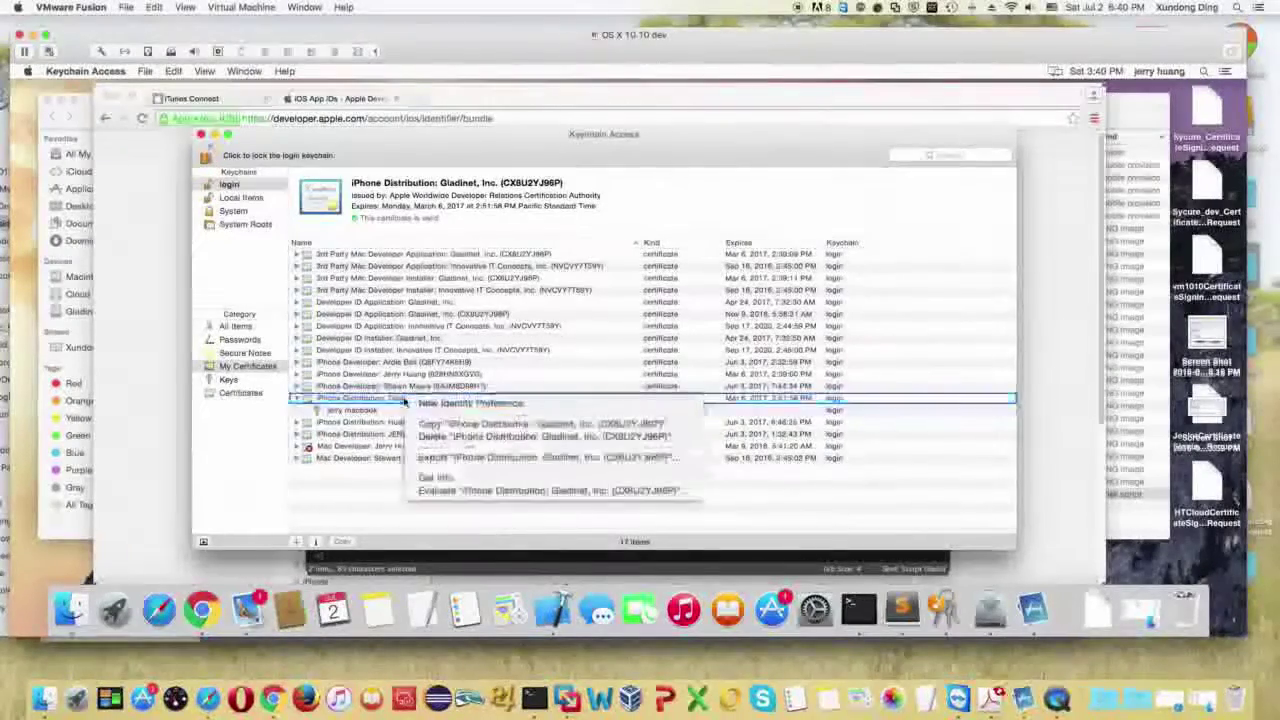
click(440, 478)
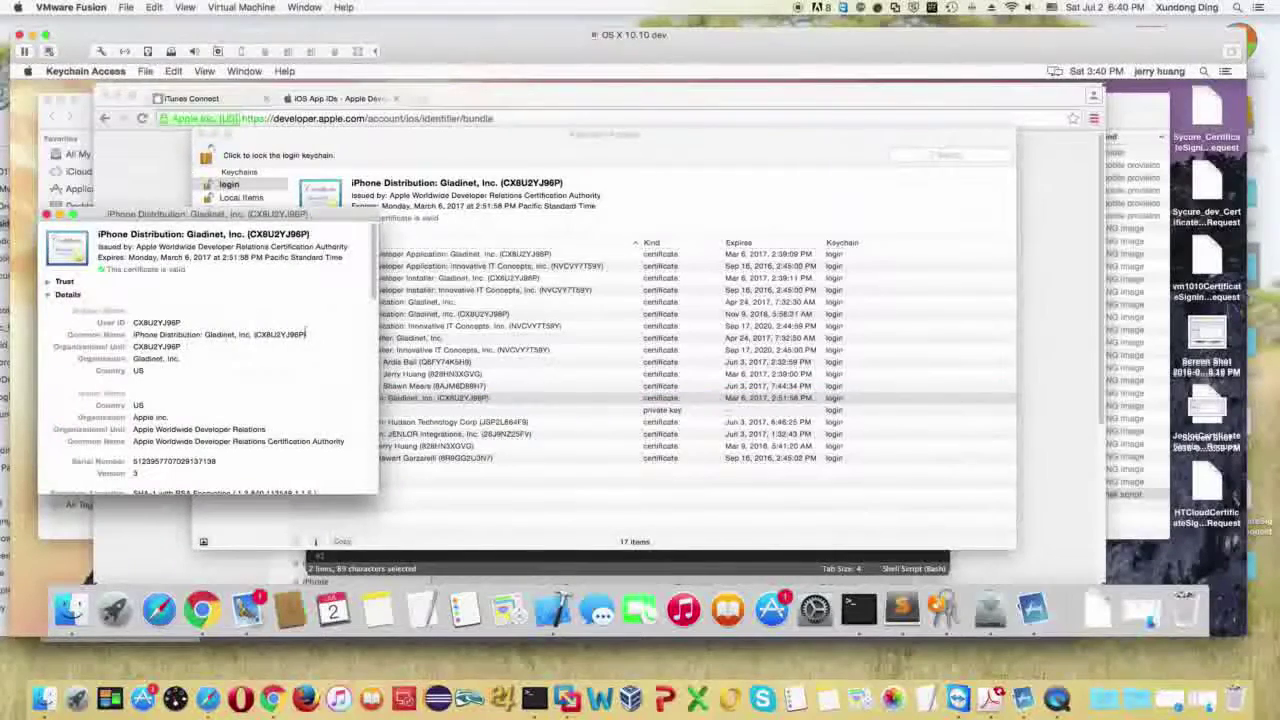
drag(306, 334, 132, 335)
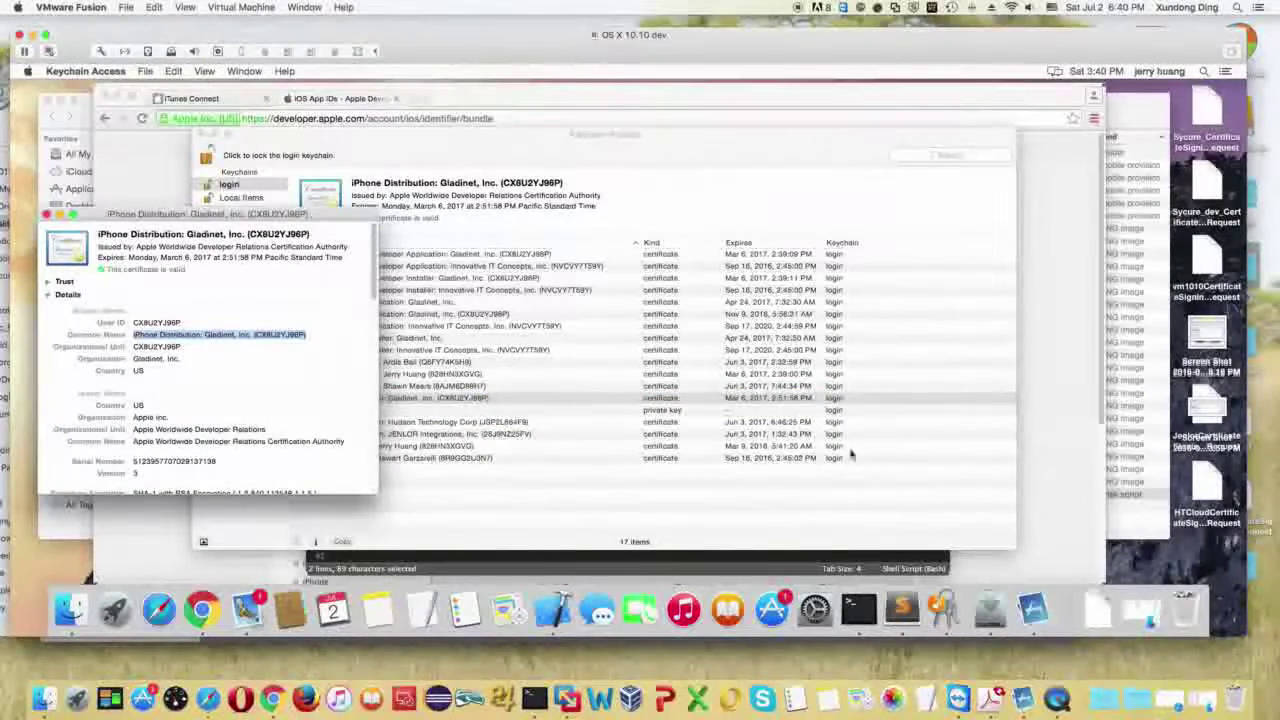
Close the common.sh editor window and switch to the appstore folder in Finder.
click(900, 566)
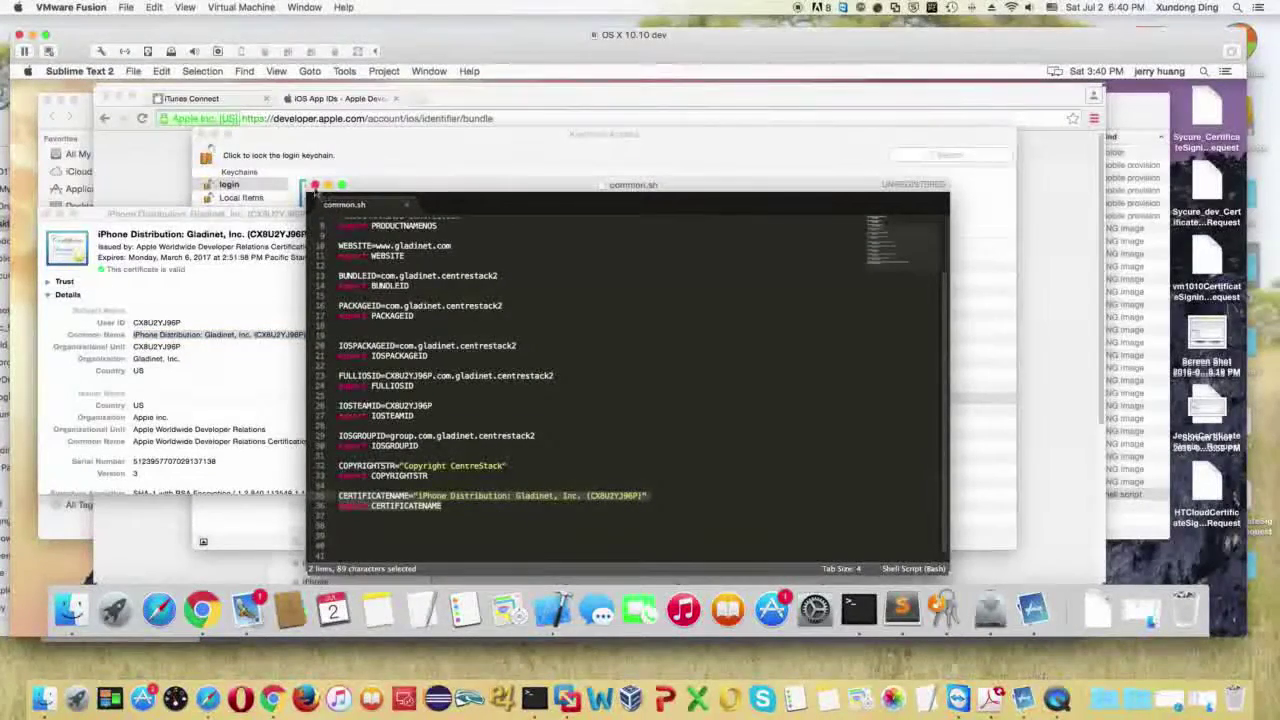
click(315, 185)
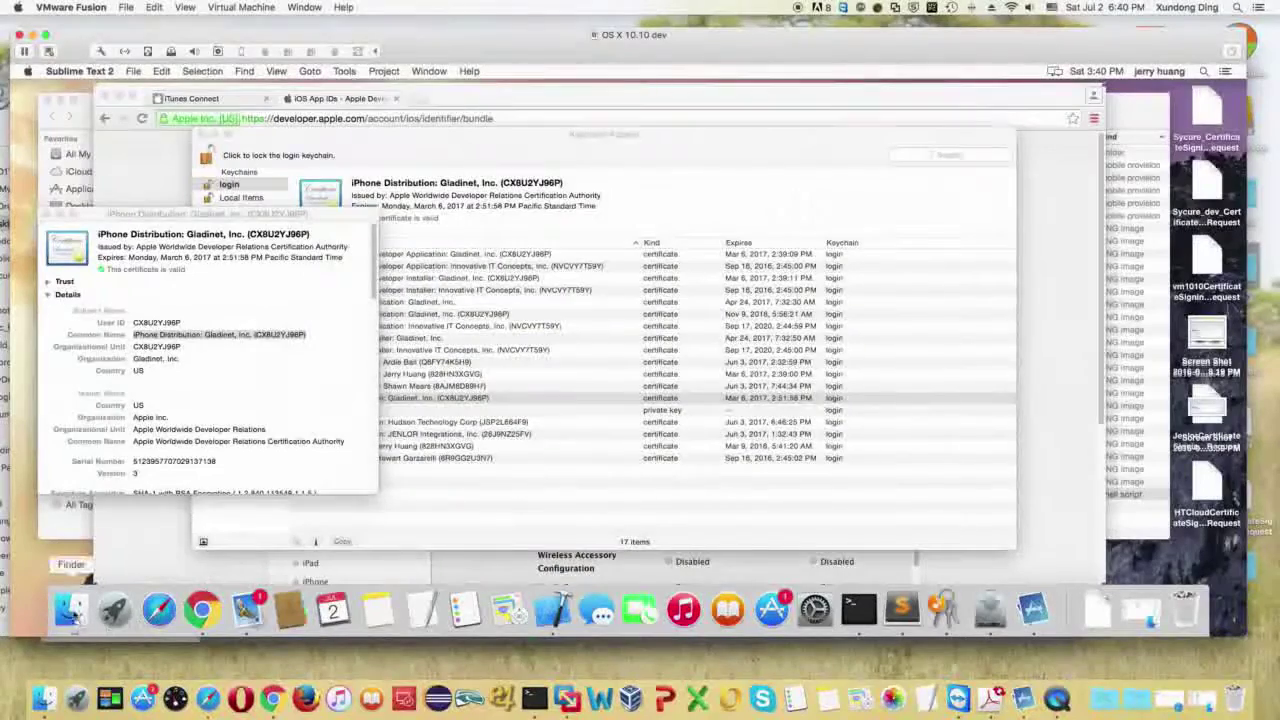
click(70, 609)
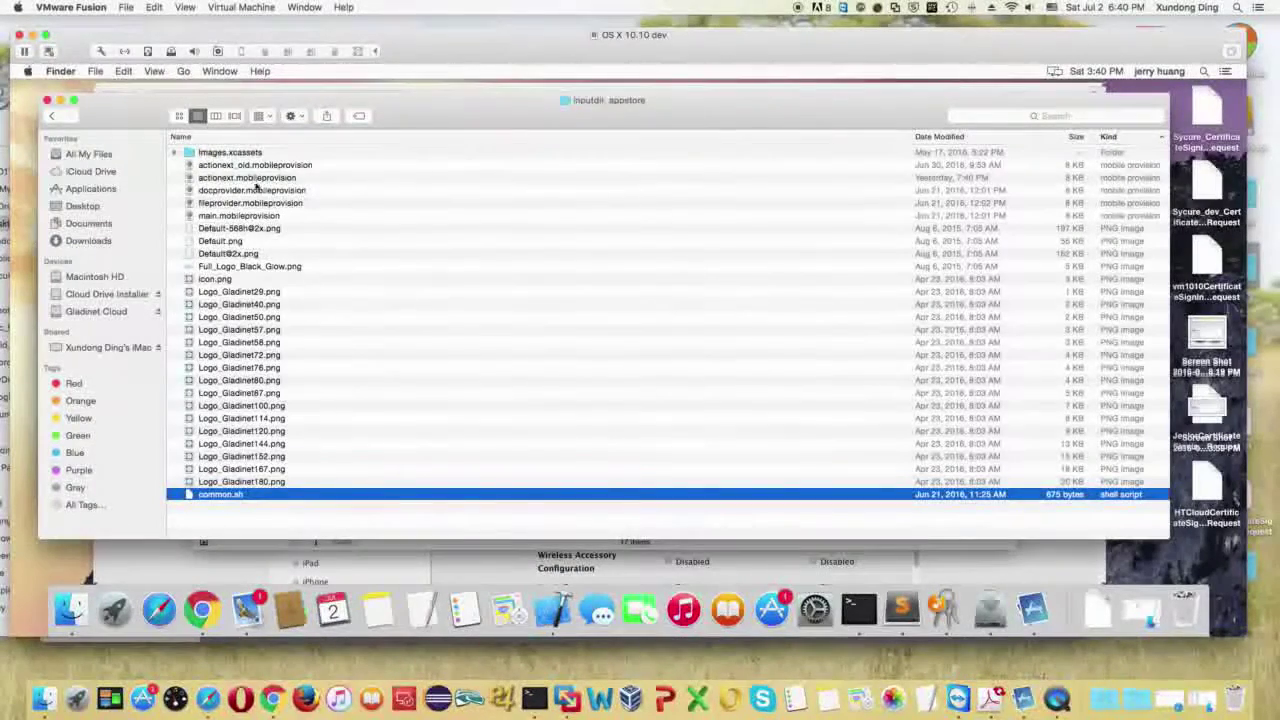
Show the appstore folder as icons and open Images.xcassets' AppIcon.appiconset set.
click(180, 116)
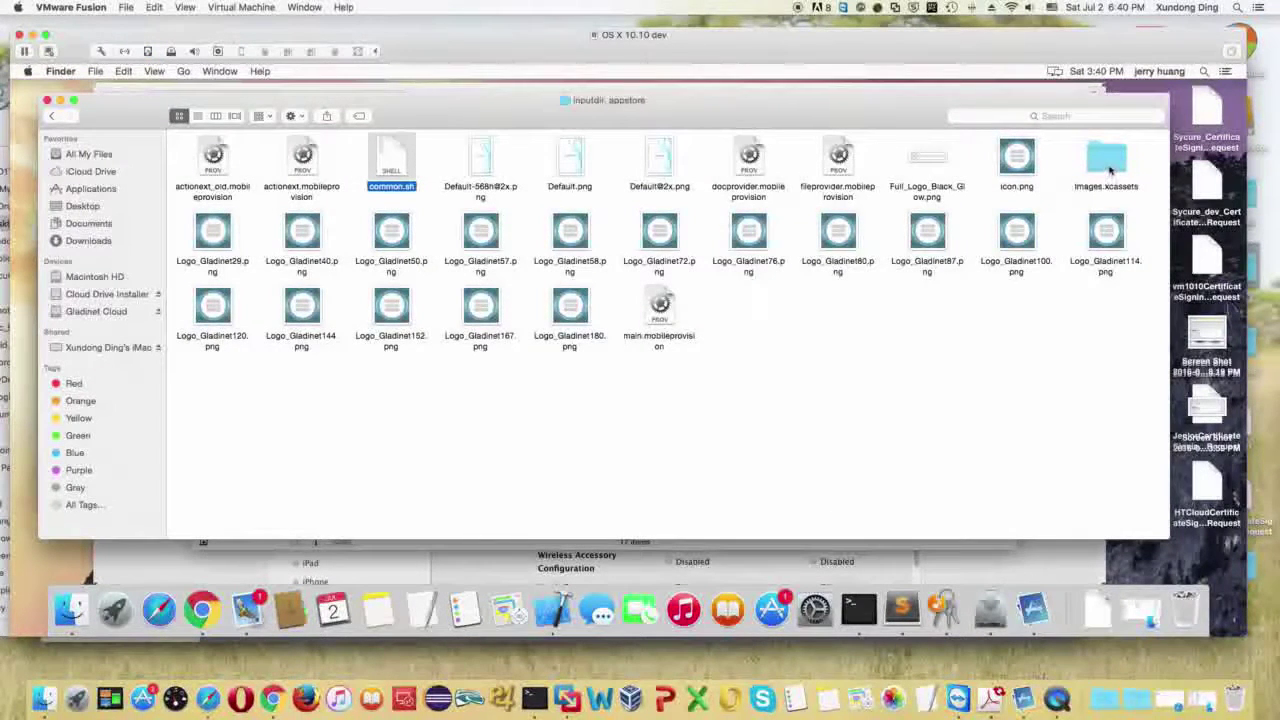
click(930, 164)
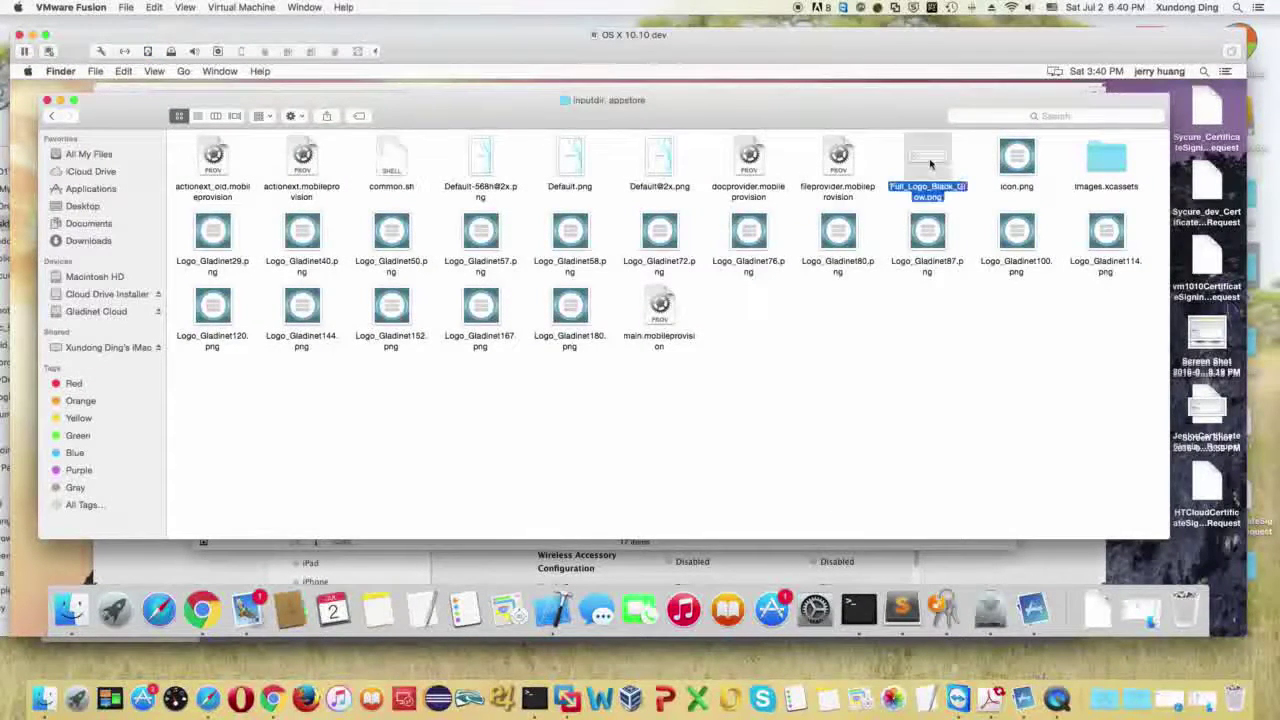
double_click(1100, 170)
double_click(207, 164)
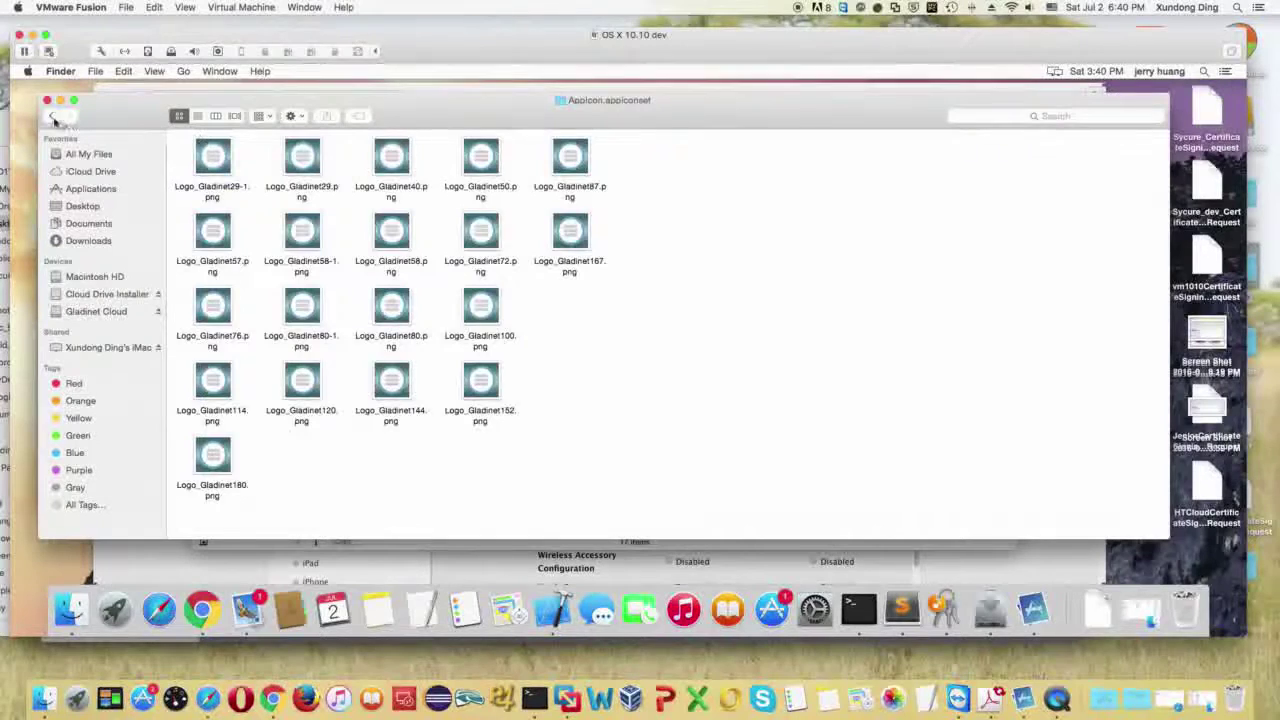
Browse the LaunchImage.launchimage set, return to the appstore folder, and switch to Terminal.
click(52, 116)
click(301, 160)
double_click(301, 160)
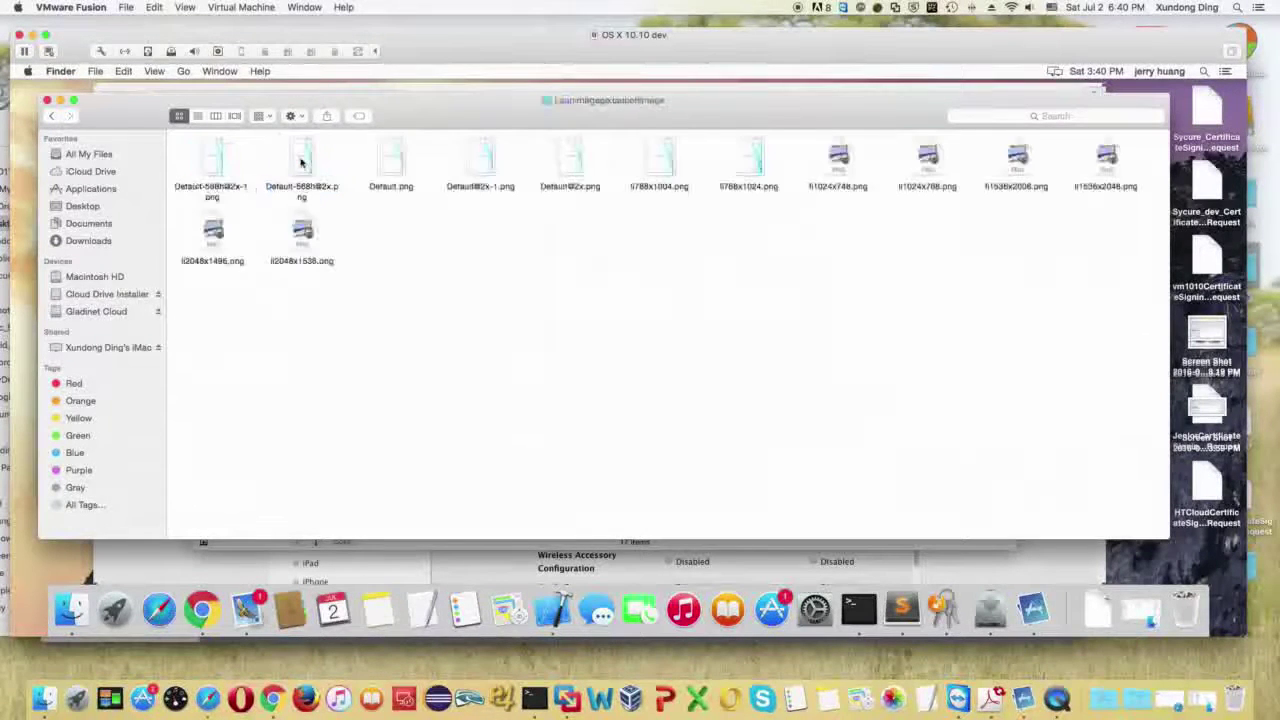
click(50, 116)
click(52, 116)
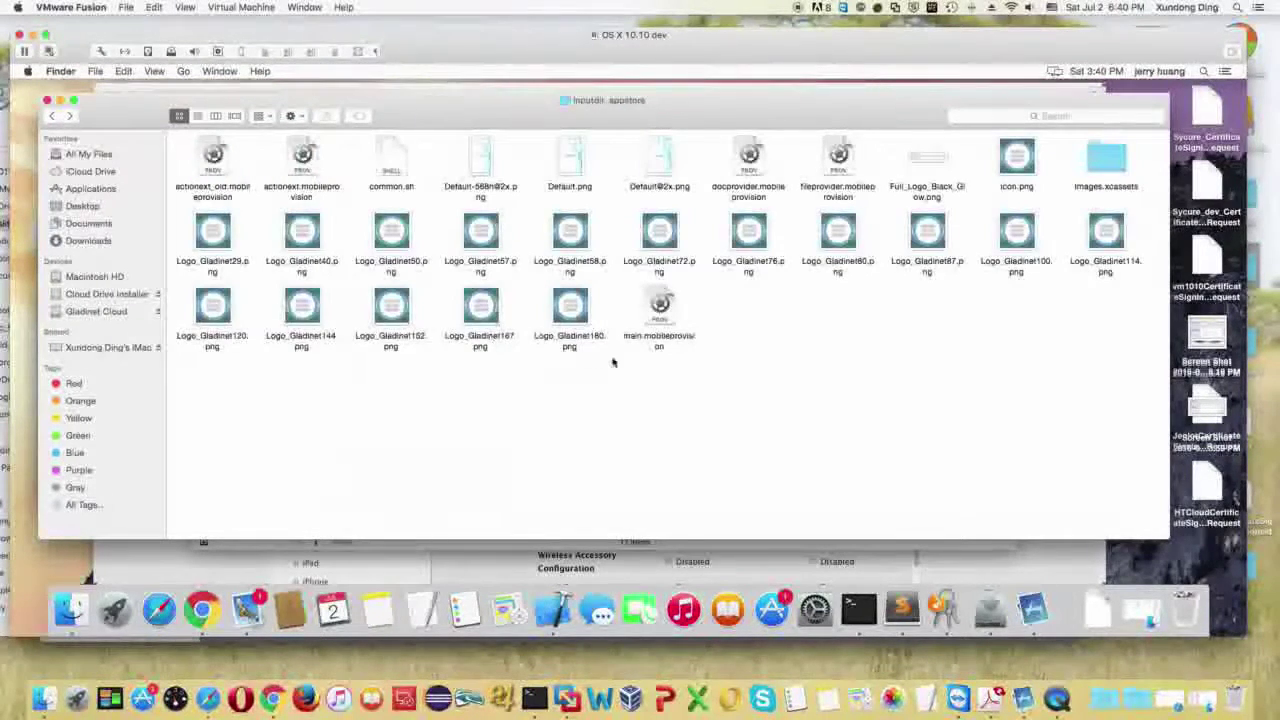
click(859, 612)
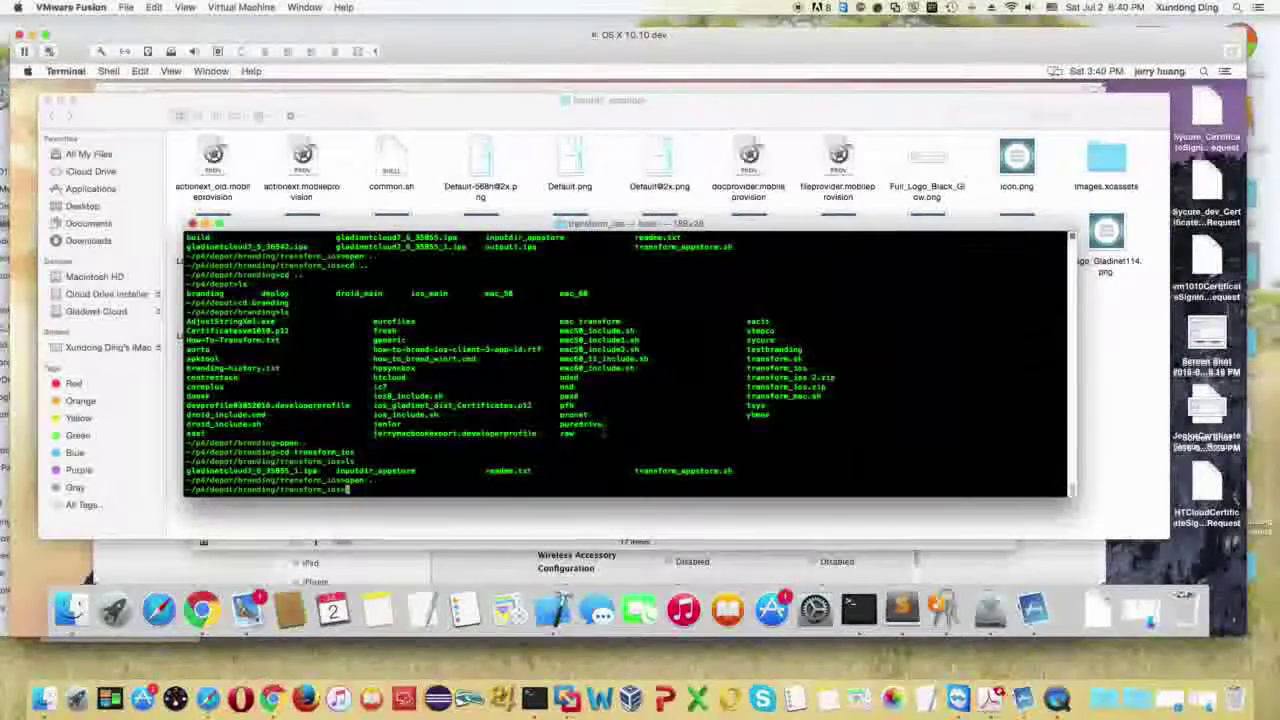
Run 'bash -x transform_appstore.sh inputdir_appstore/ gladinetcloud7_6_35855_1.ipa' to build output.ipa.
text(bash -x tr)
key(Tab)
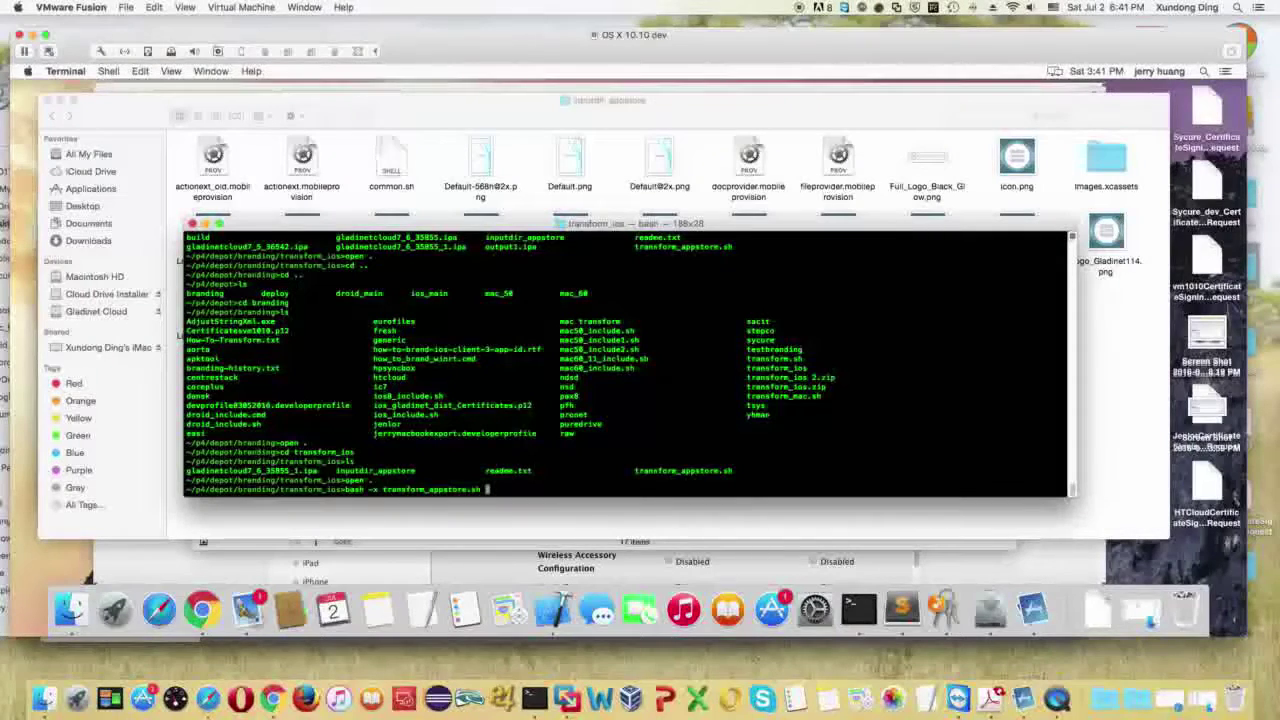
text(inputdir_appstore)
key(Tab)
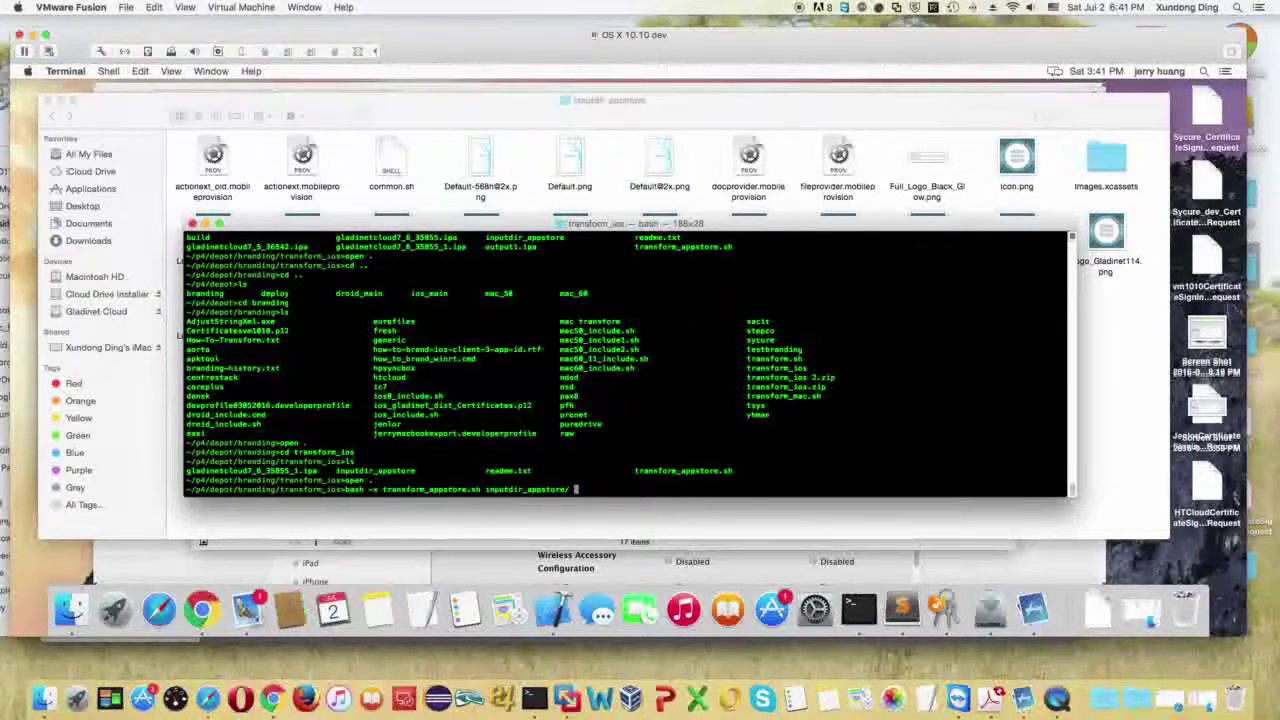
text(gla)
key(Tab)
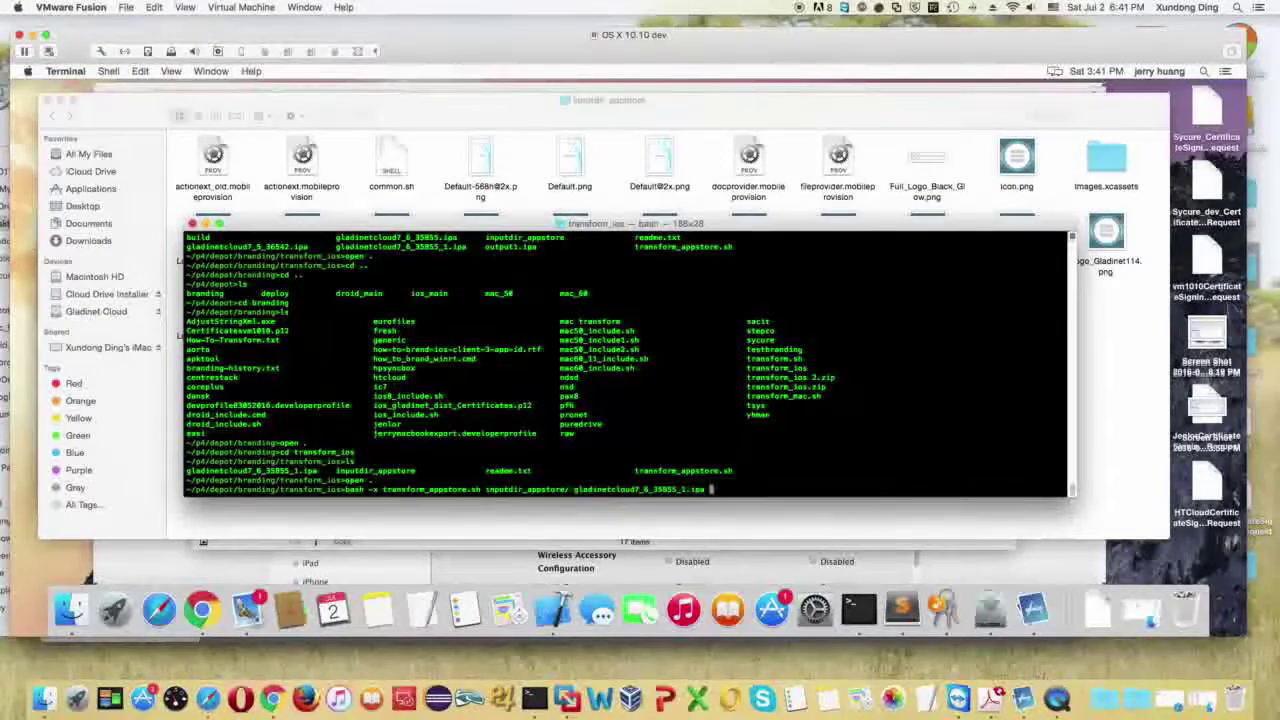
key(Return)
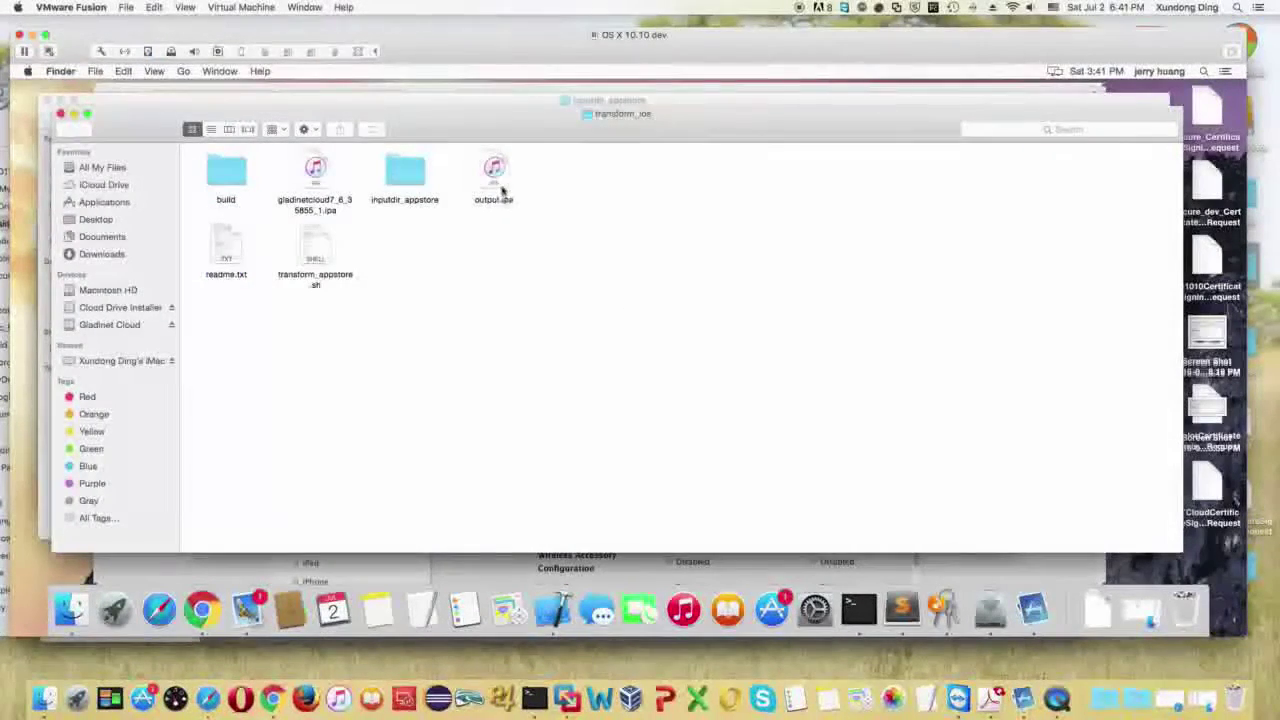
Select the new output.ipa and launch Application Loader through Spotlight.
click(499, 183)
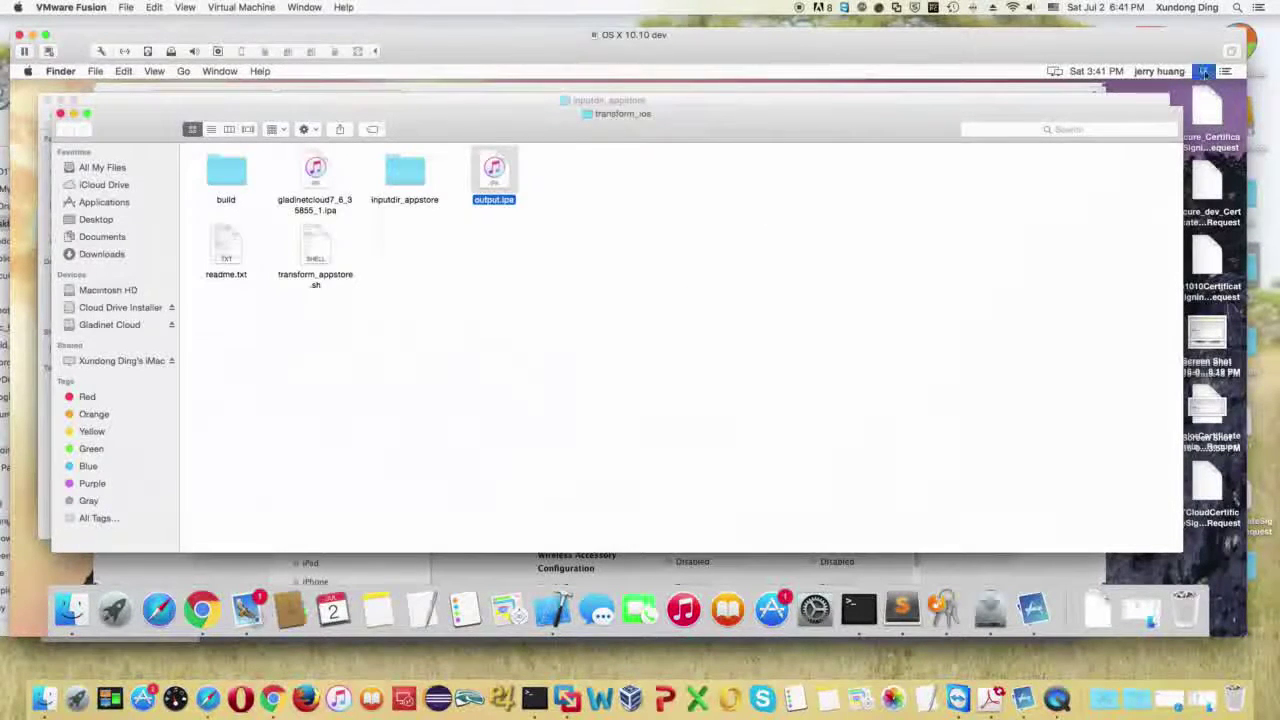
click(1205, 72)
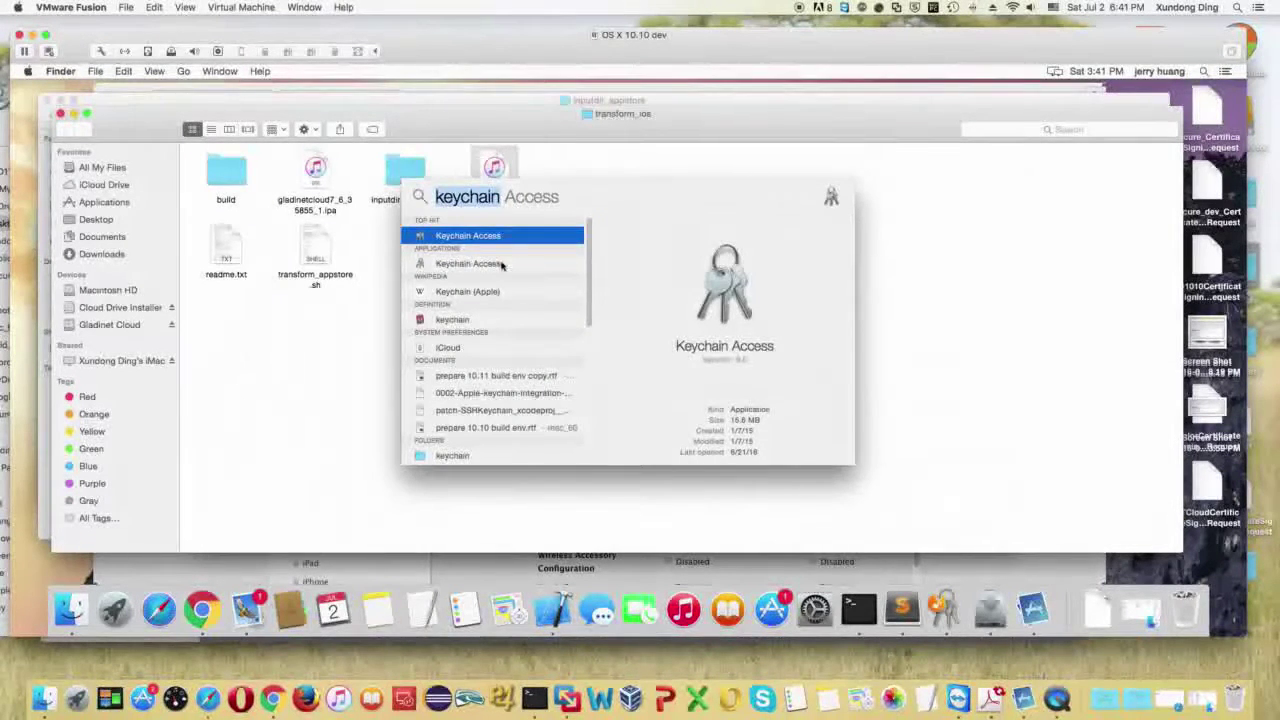
key(BackSpace)
text(application loader)
key(Return)
Load output.ipa into Deliver Your App to show the CentreStack 7.6.35855 details.
double_click(571, 277)
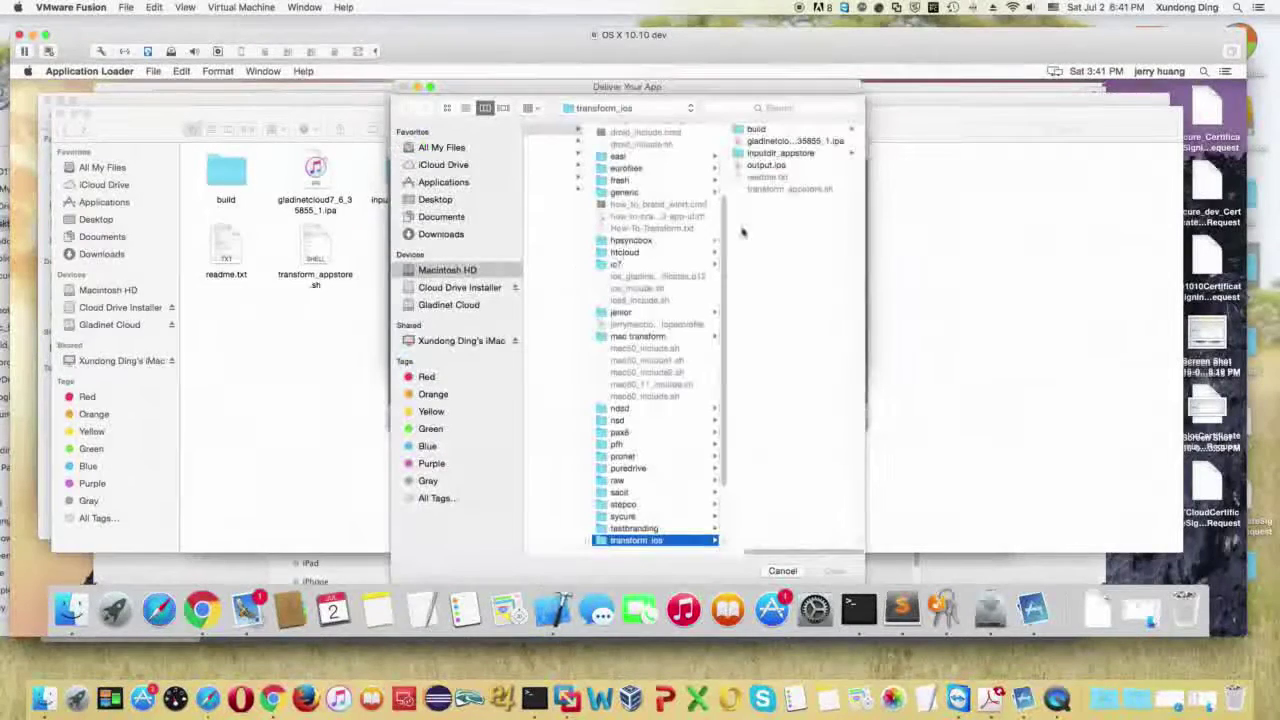
click(775, 165)
click(836, 571)
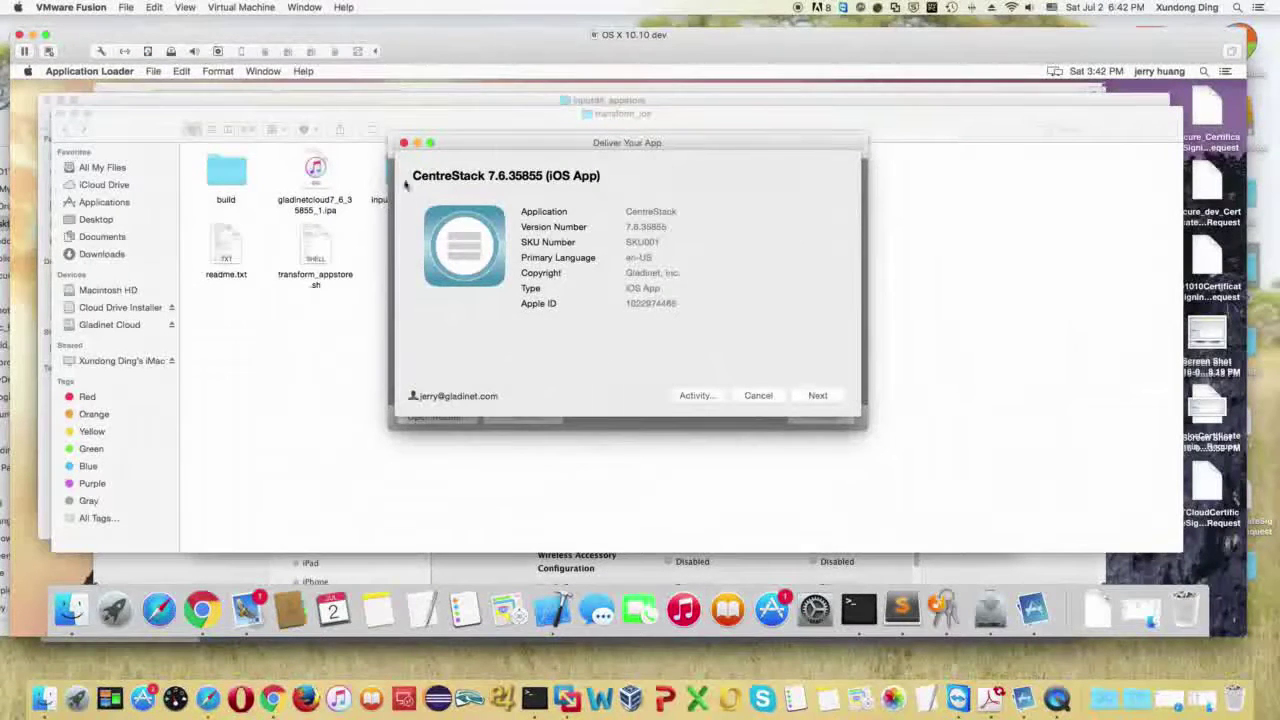
Close the delivery window and quit Application Loader, confirming despite background activity.
click(404, 144)
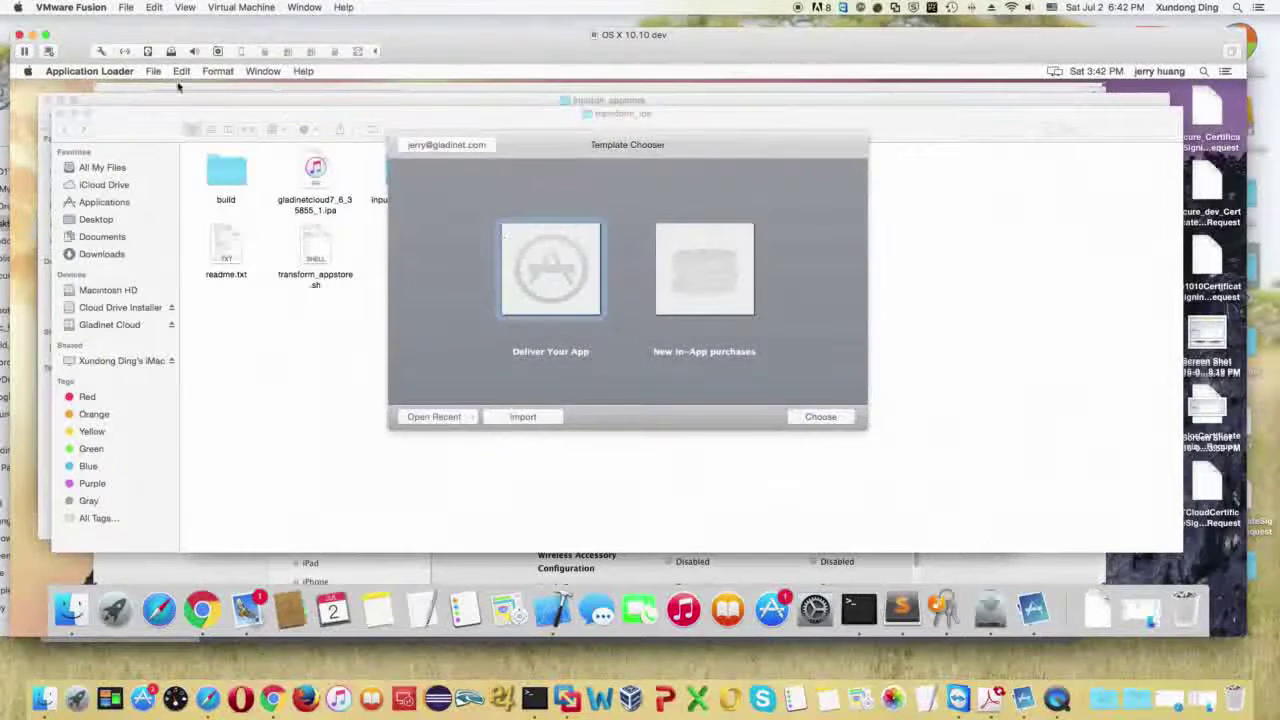
click(128, 74)
click(100, 189)
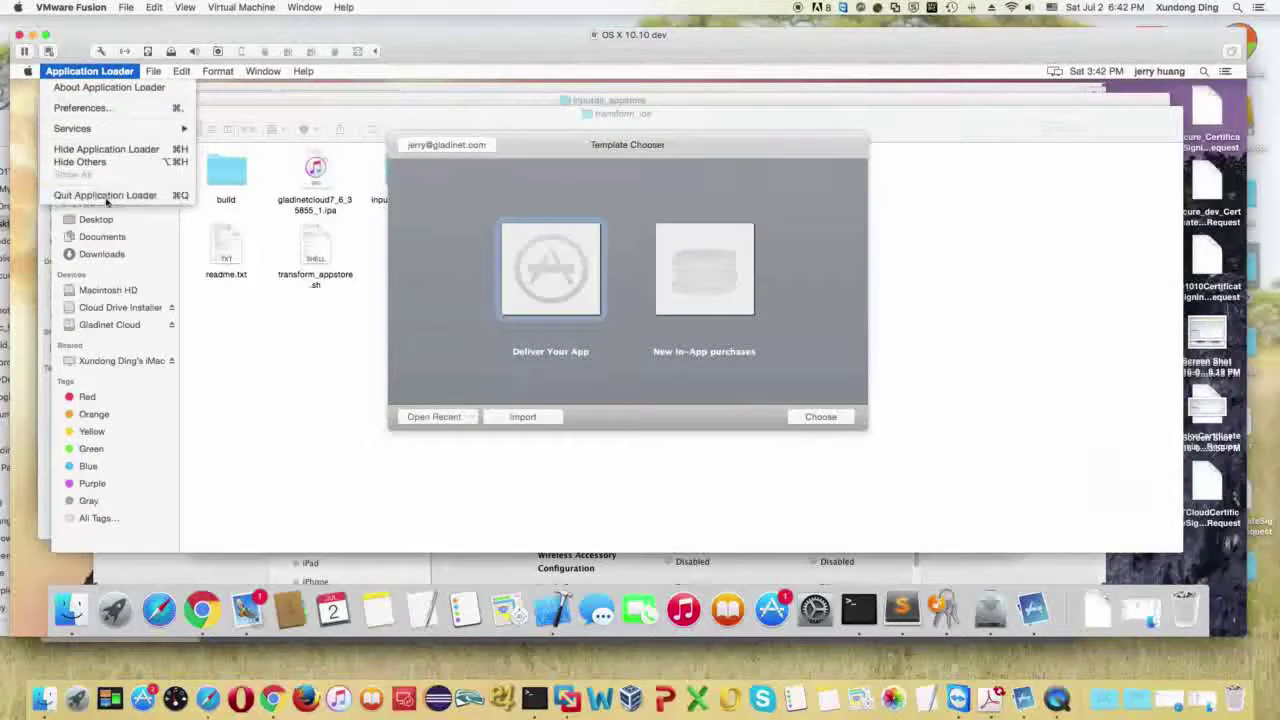
click(727, 262)
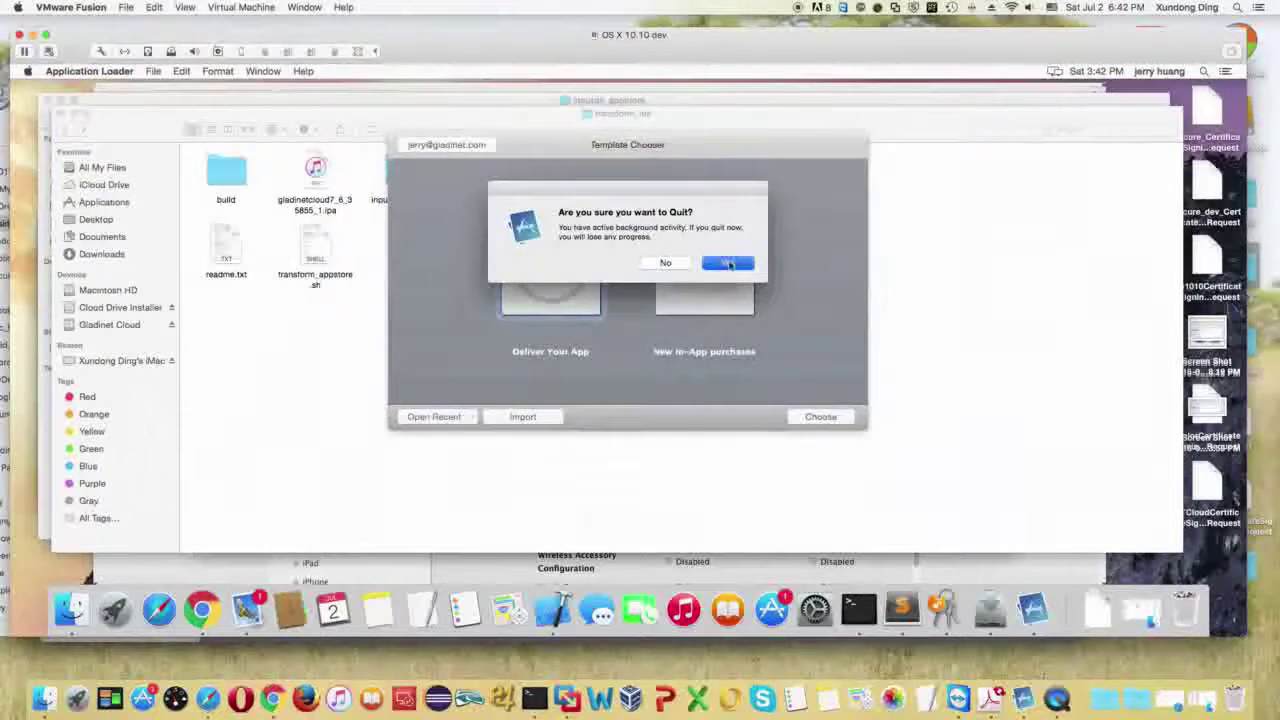
Relaunch Application Loader from Xcode's Open Developer Tool menu, then quit it again.
click(576, 615)
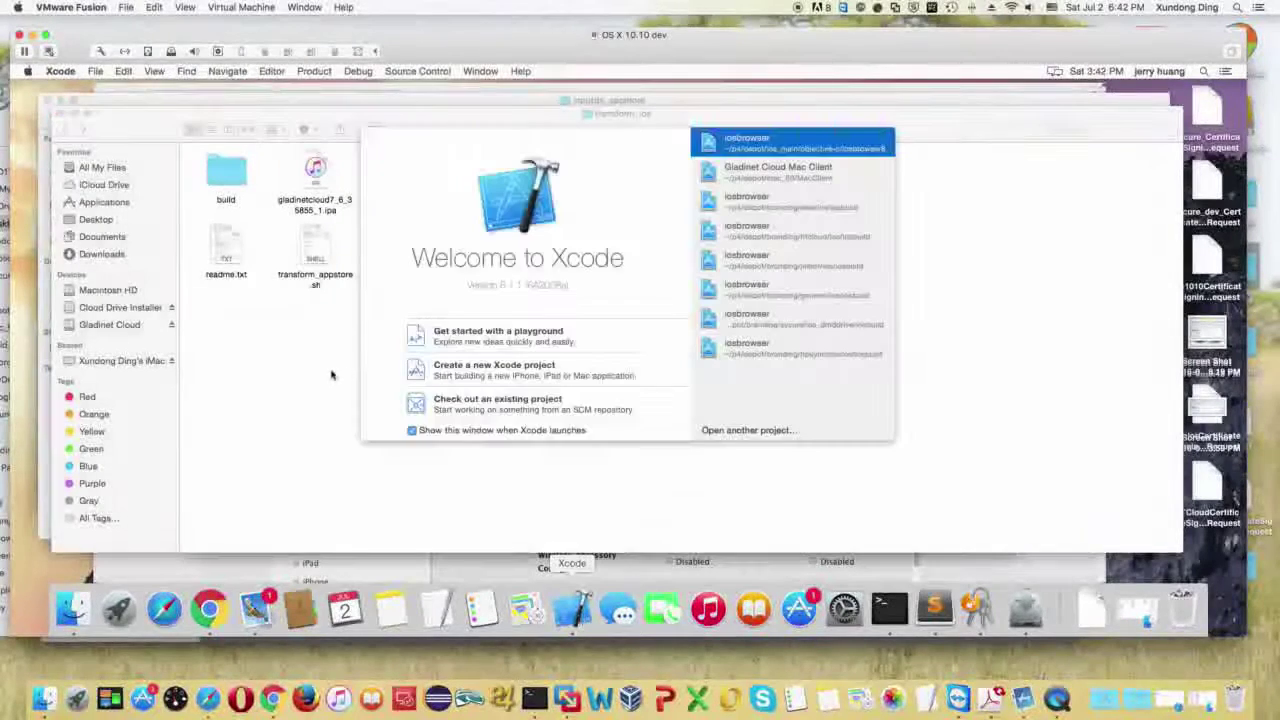
click(60, 71)
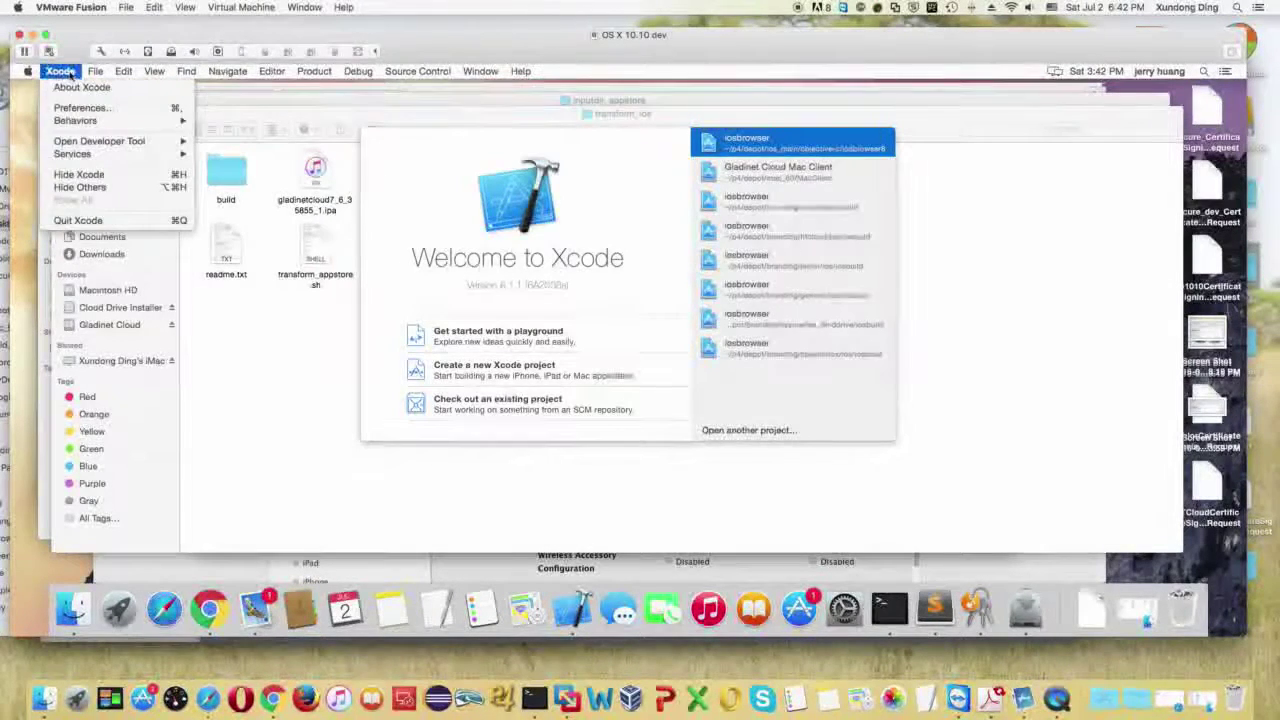
mouse_move(112, 146)
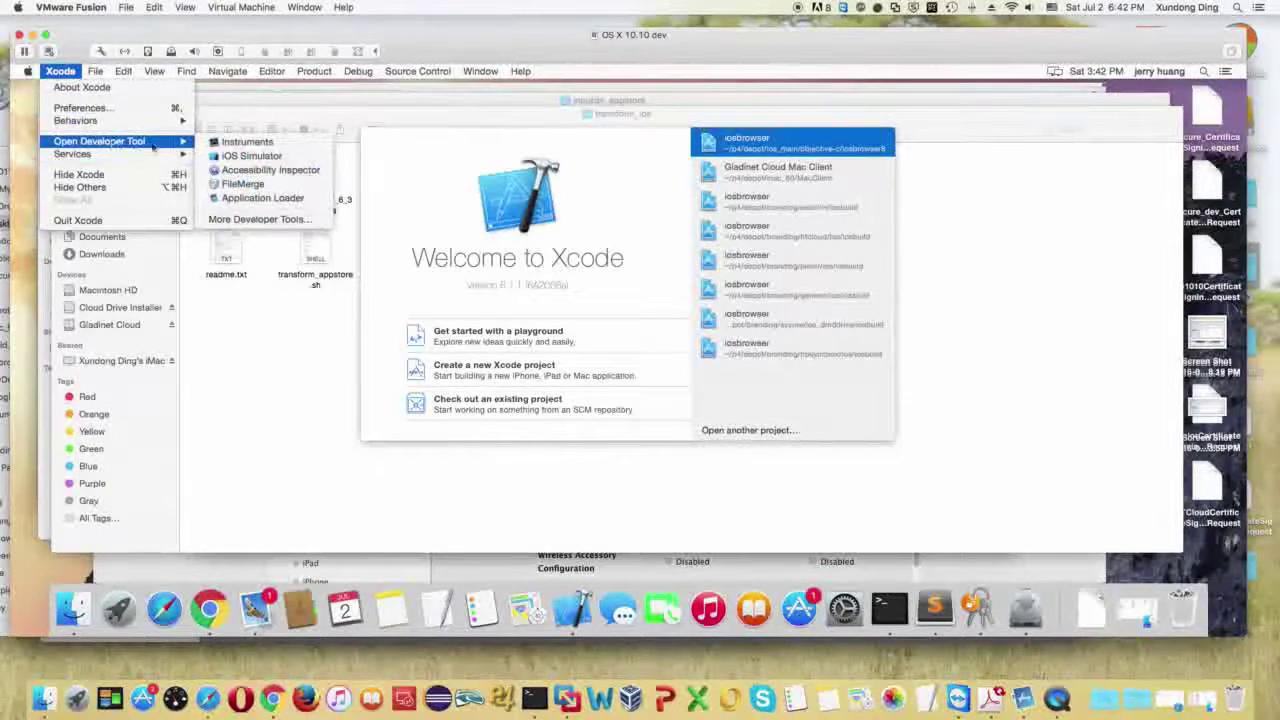
click(287, 199)
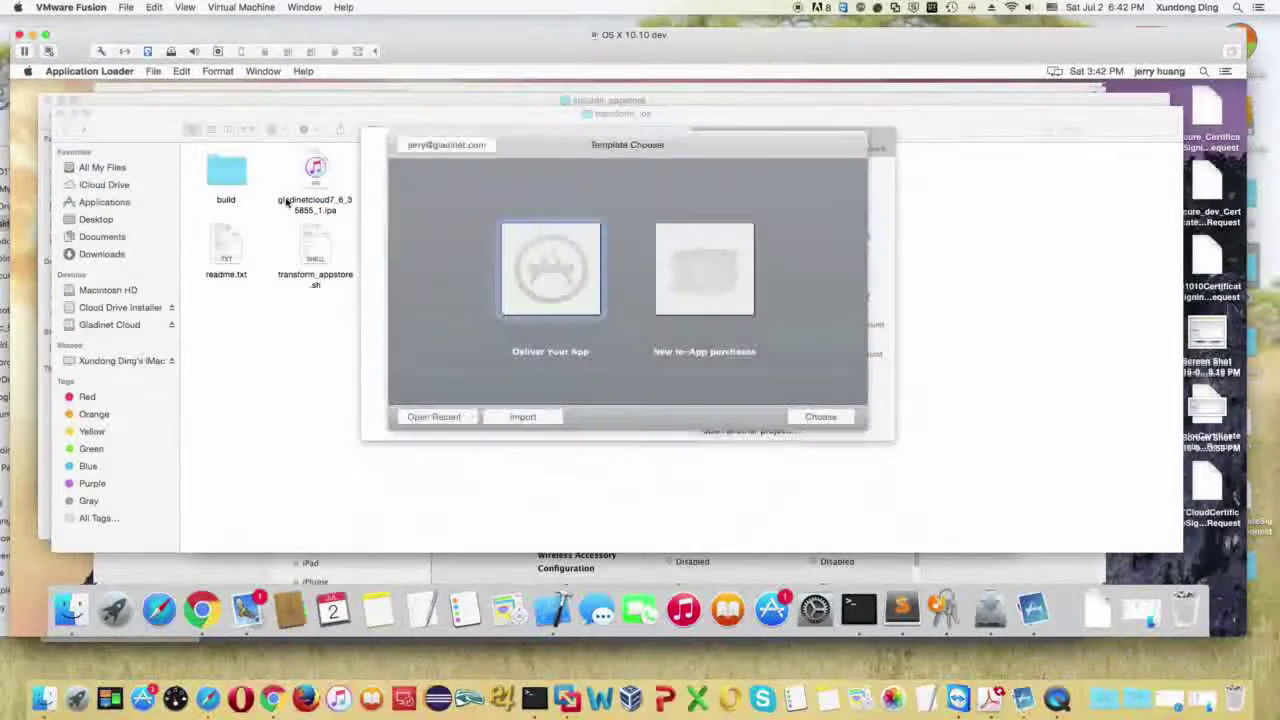
click(99, 74)
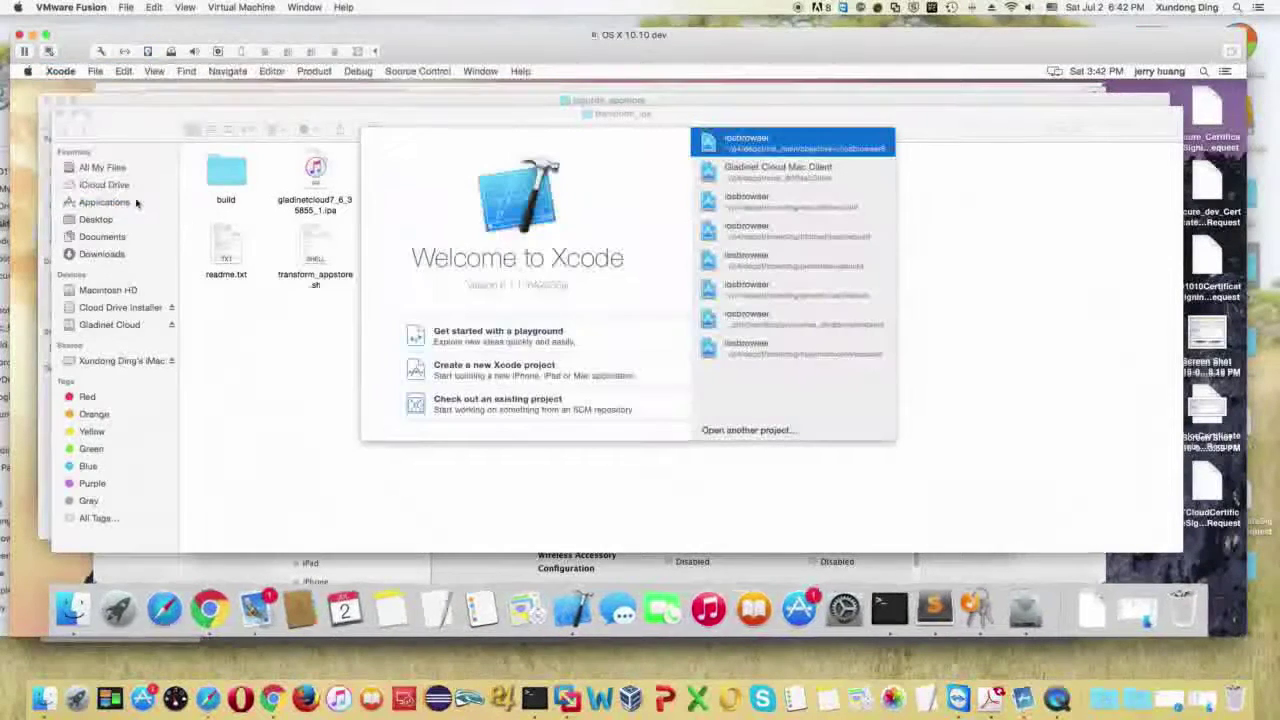
In iTunes Connect, open CentreStack's TestFlight Internal Testing page.
click(210, 610)
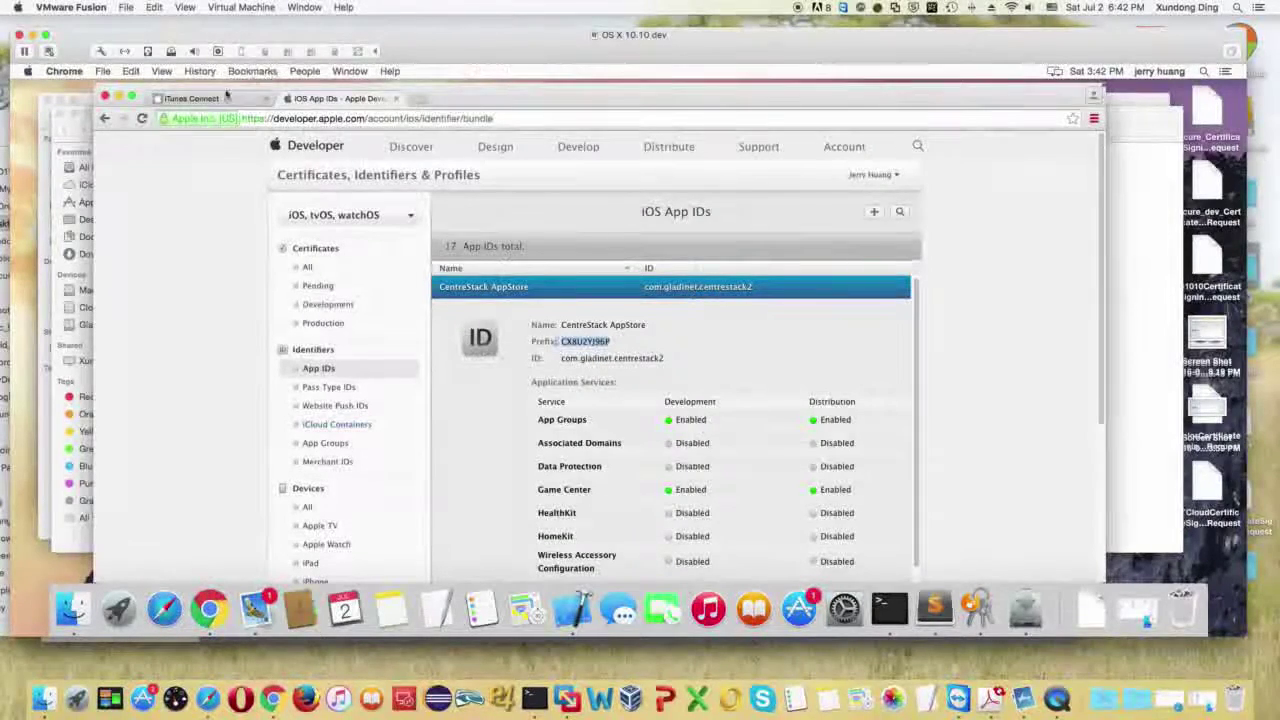
click(225, 97)
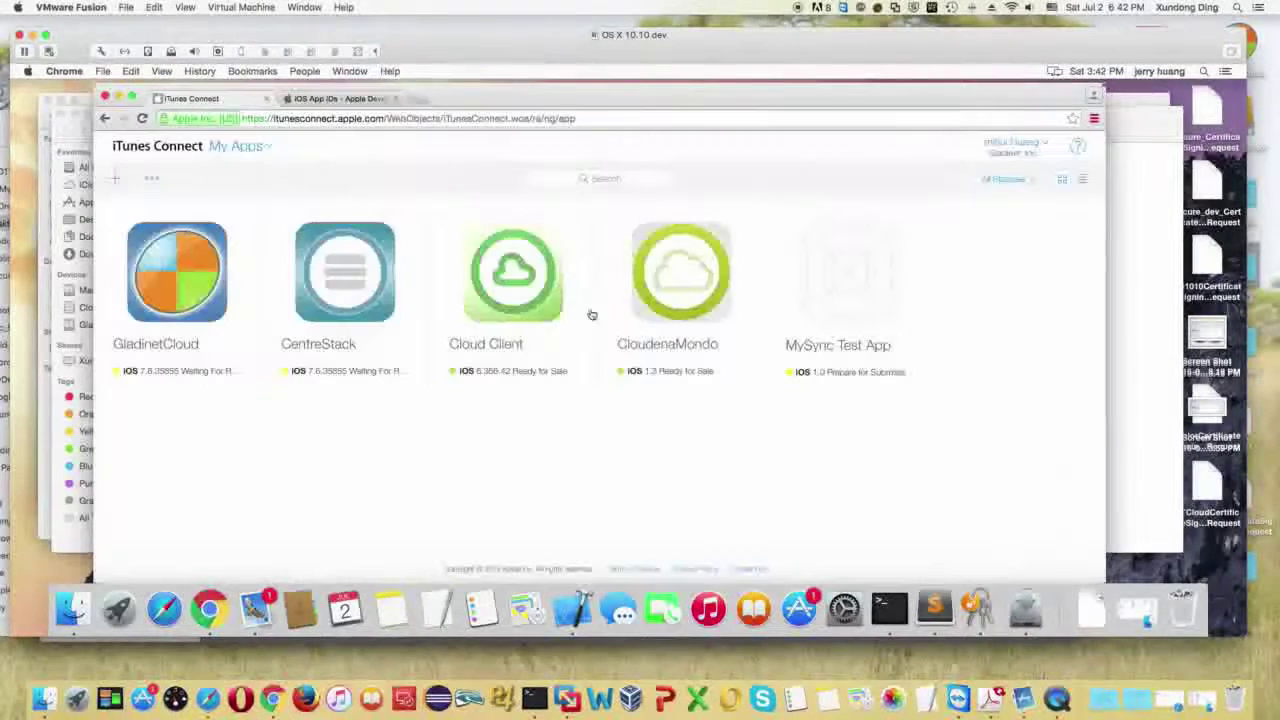
click(342, 282)
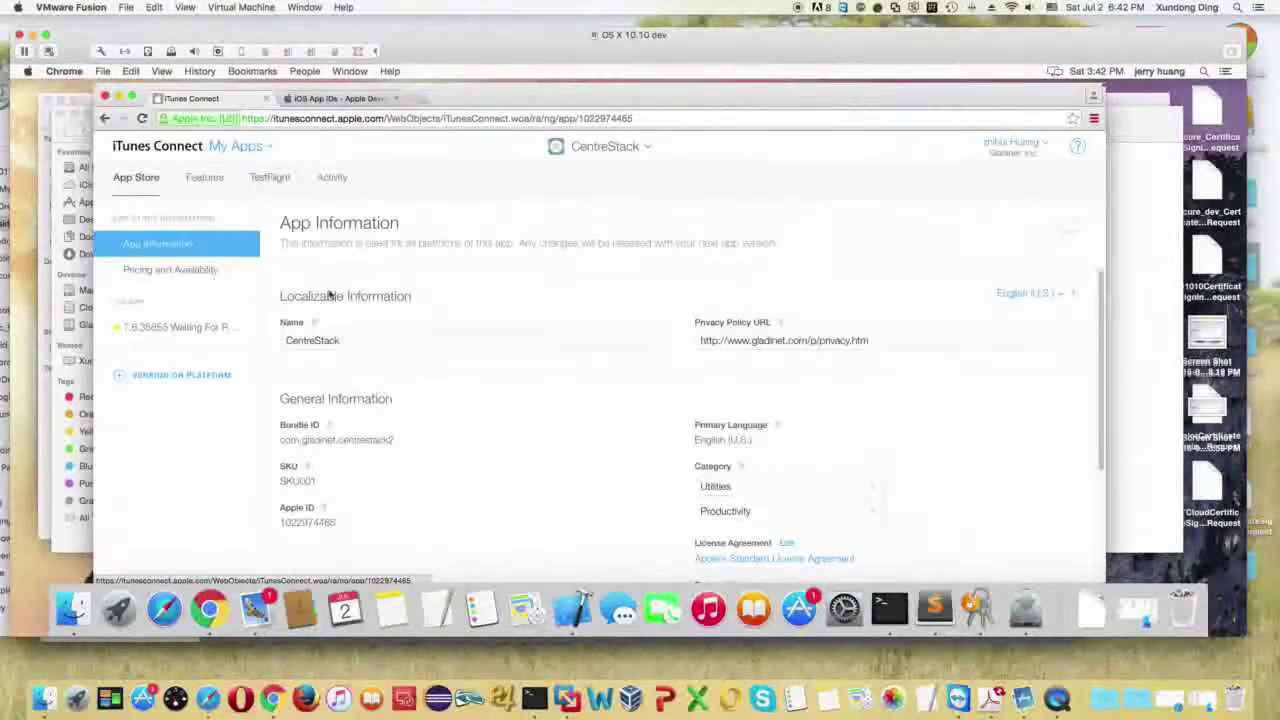
click(272, 178)
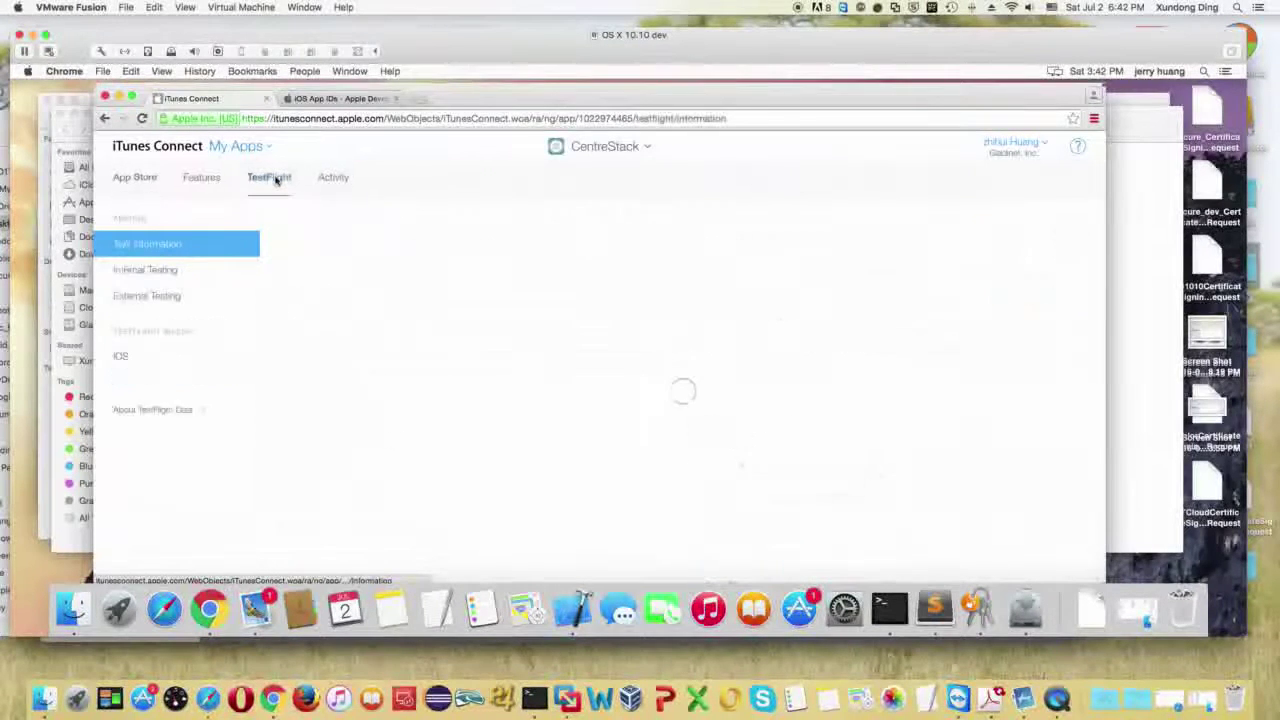
click(172, 271)
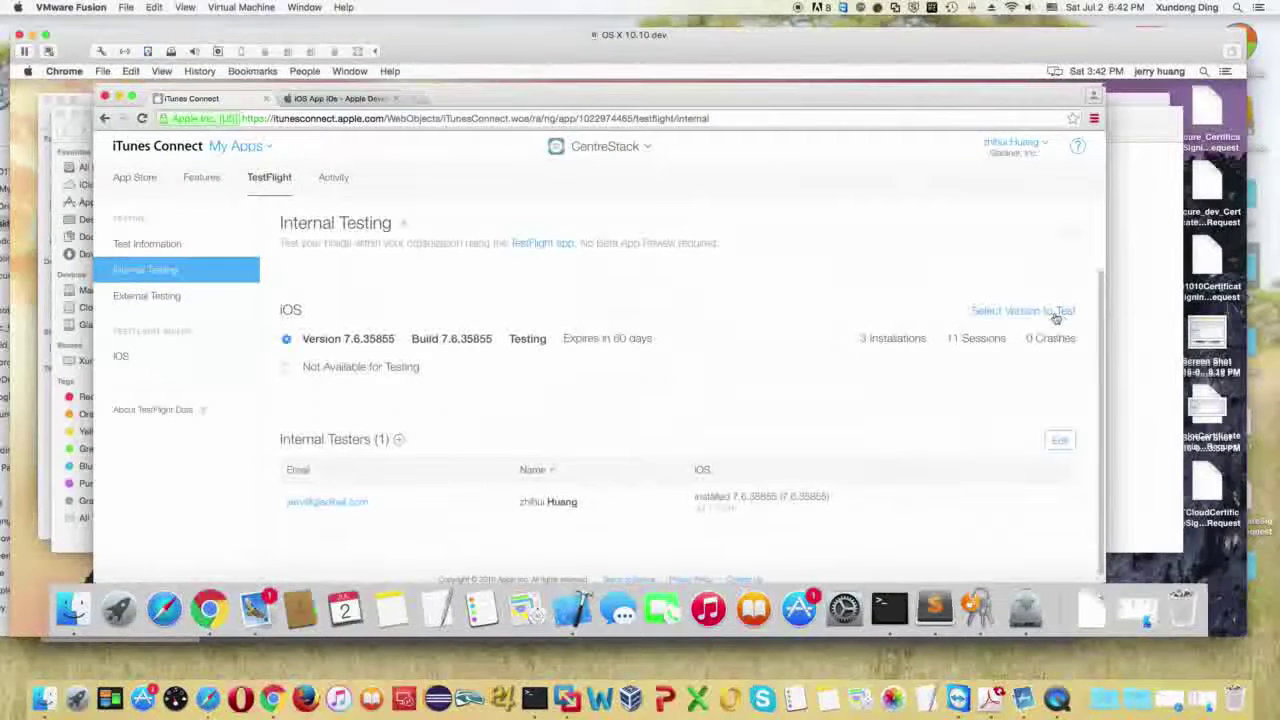
Open Select Version to Test, cancel it, and return to CentreStack's App Store information.
click(1055, 313)
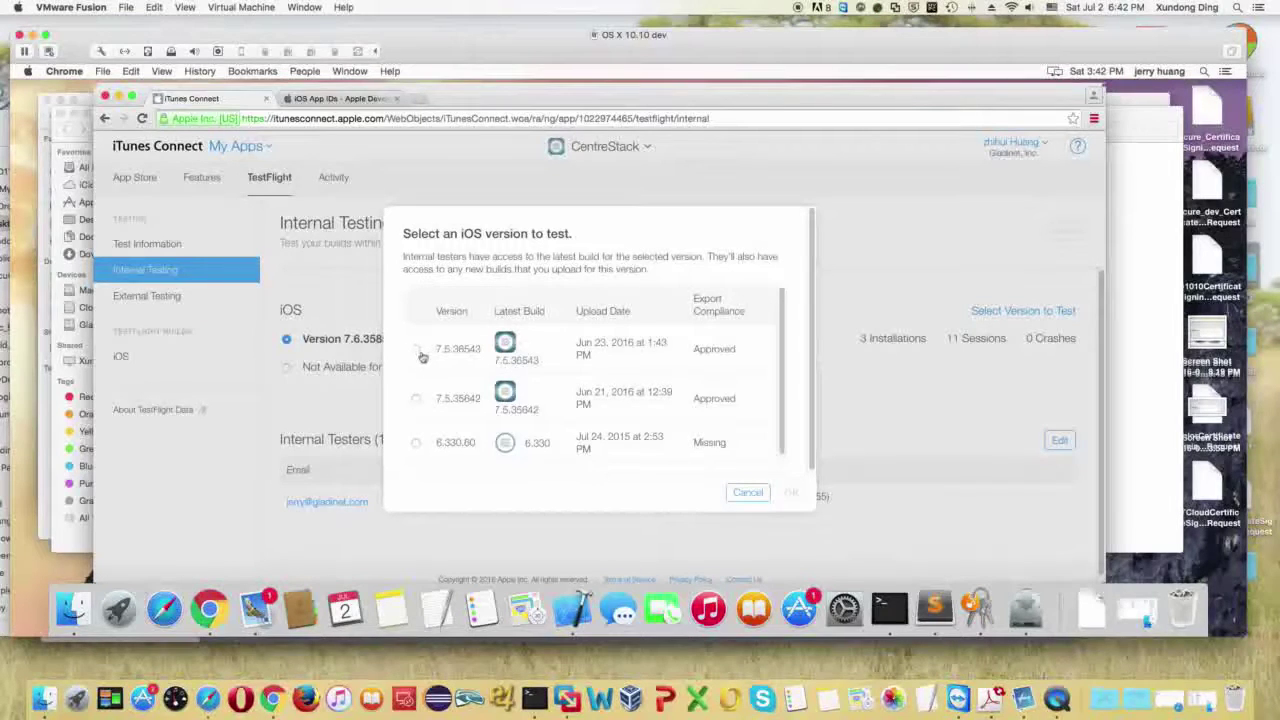
click(748, 492)
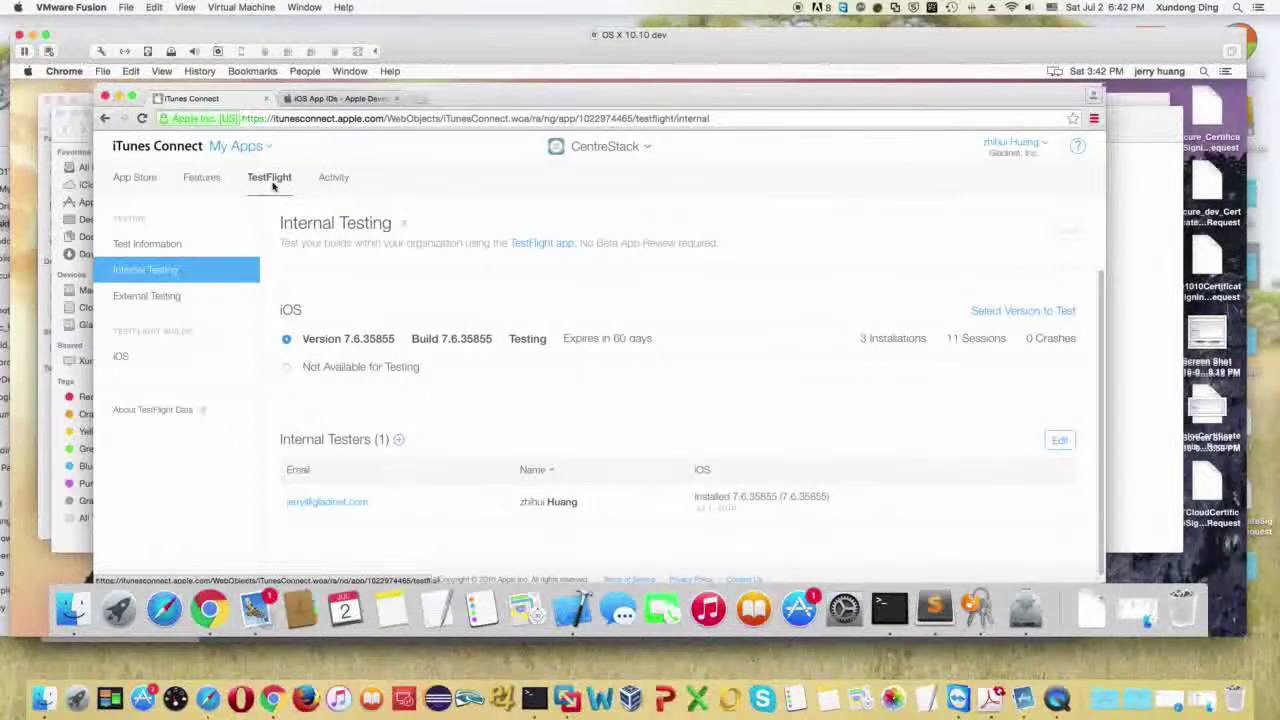
click(136, 180)
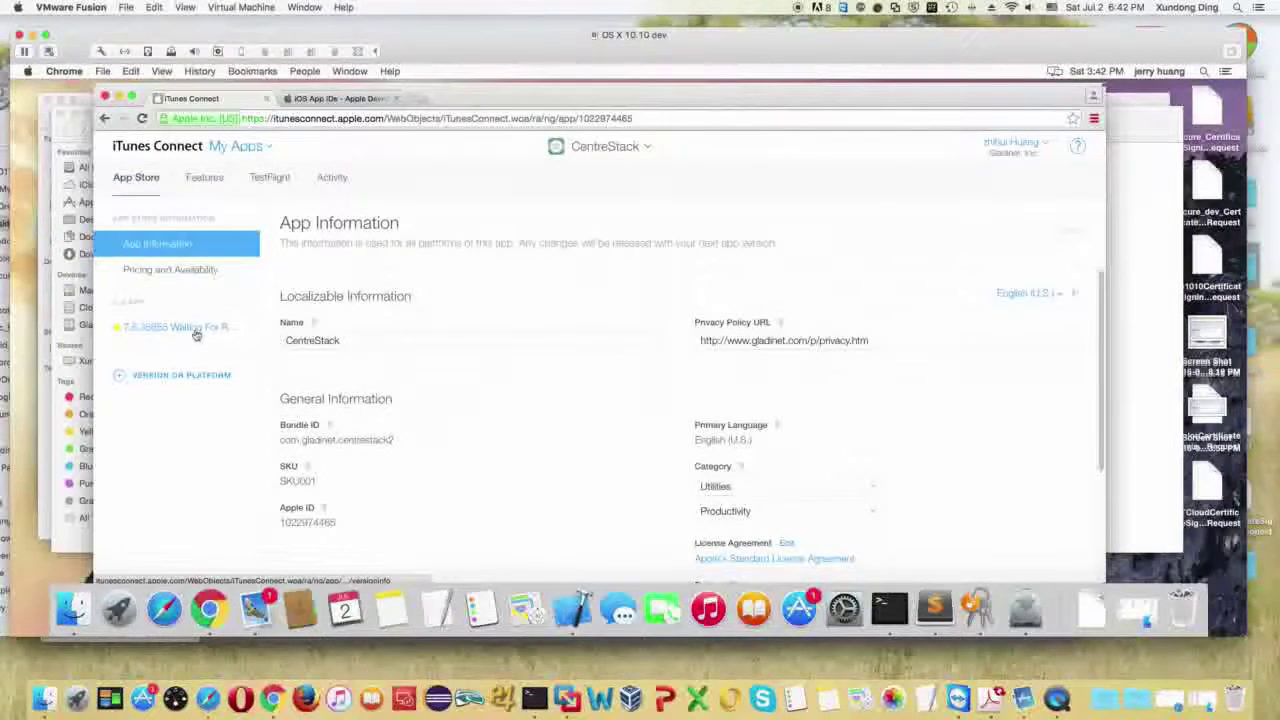
Open the 7.6.35855 Waiting For Review version and scroll through its screenshots, description and keywords.
click(197, 333)
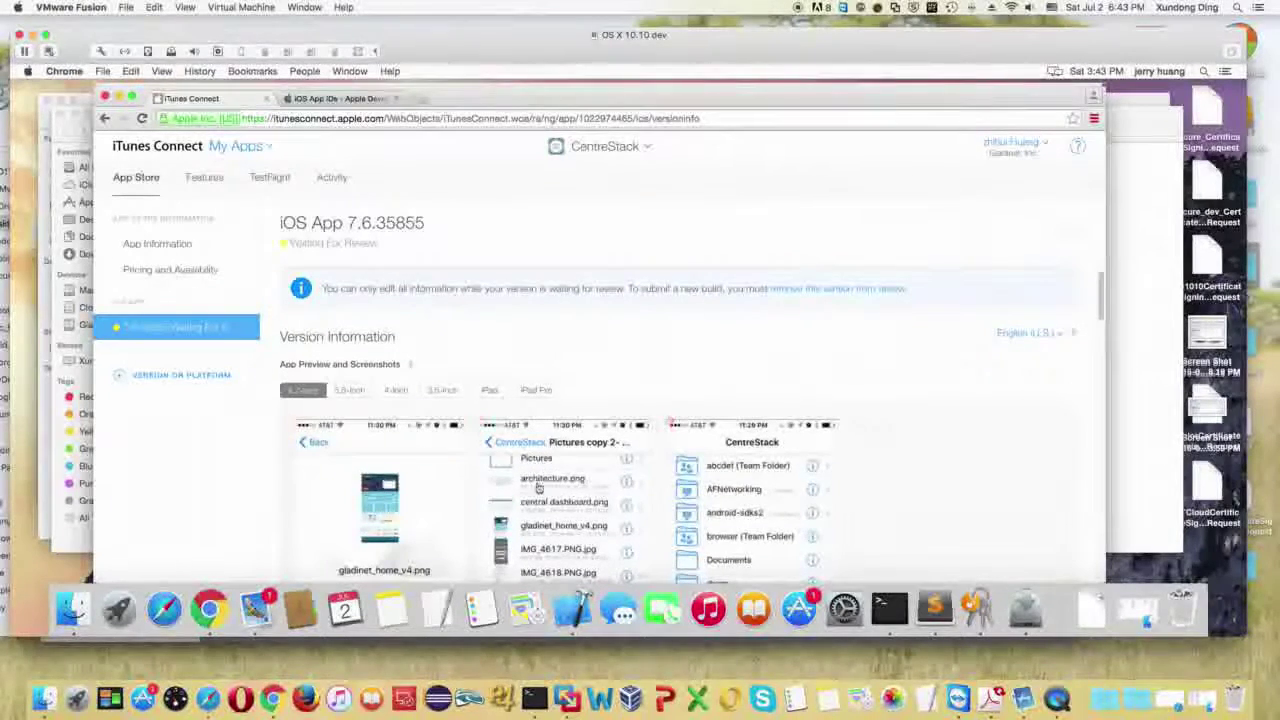
scroll(720, 290, down, 3)
scroll(720, 293, down, 8)
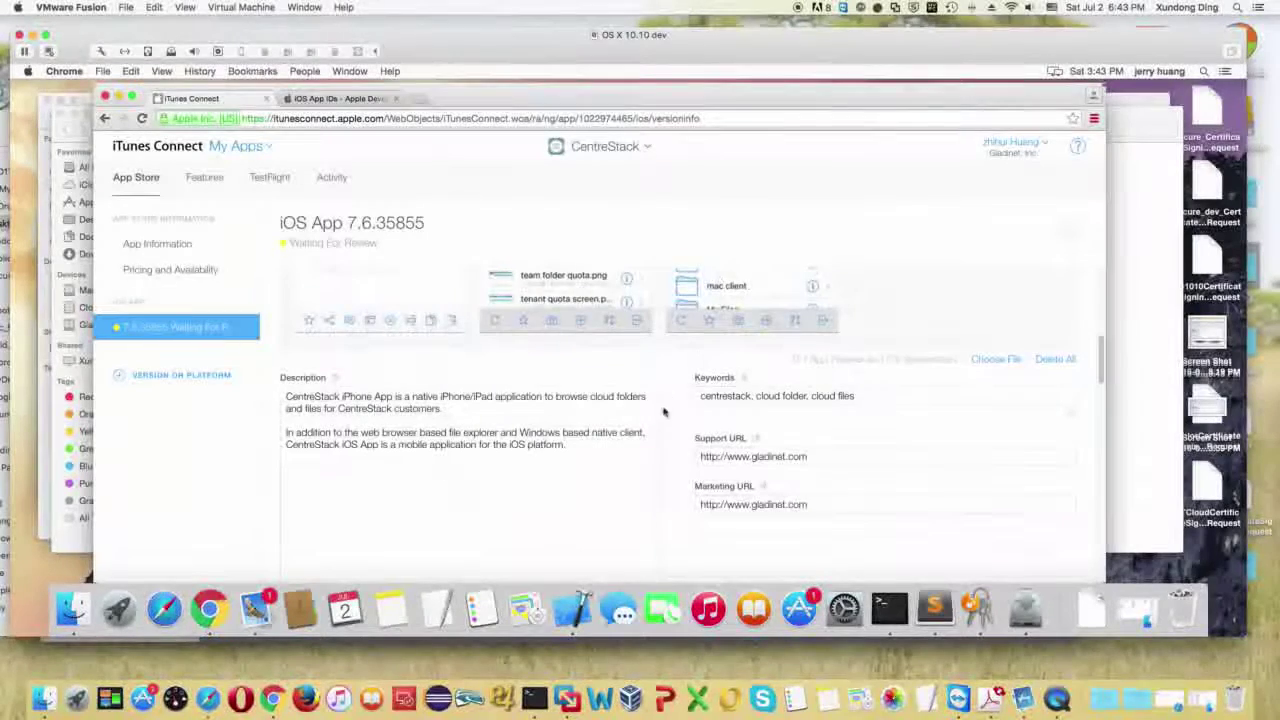
scroll(703, 349, up, 10)
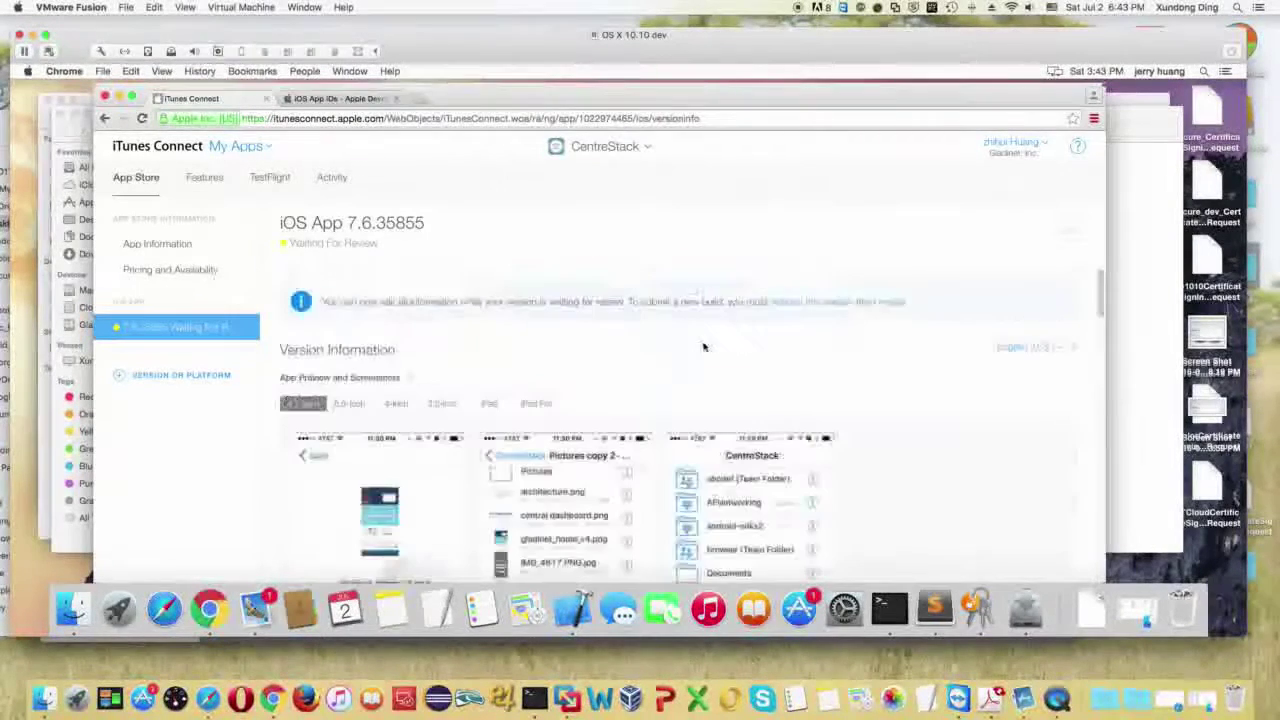